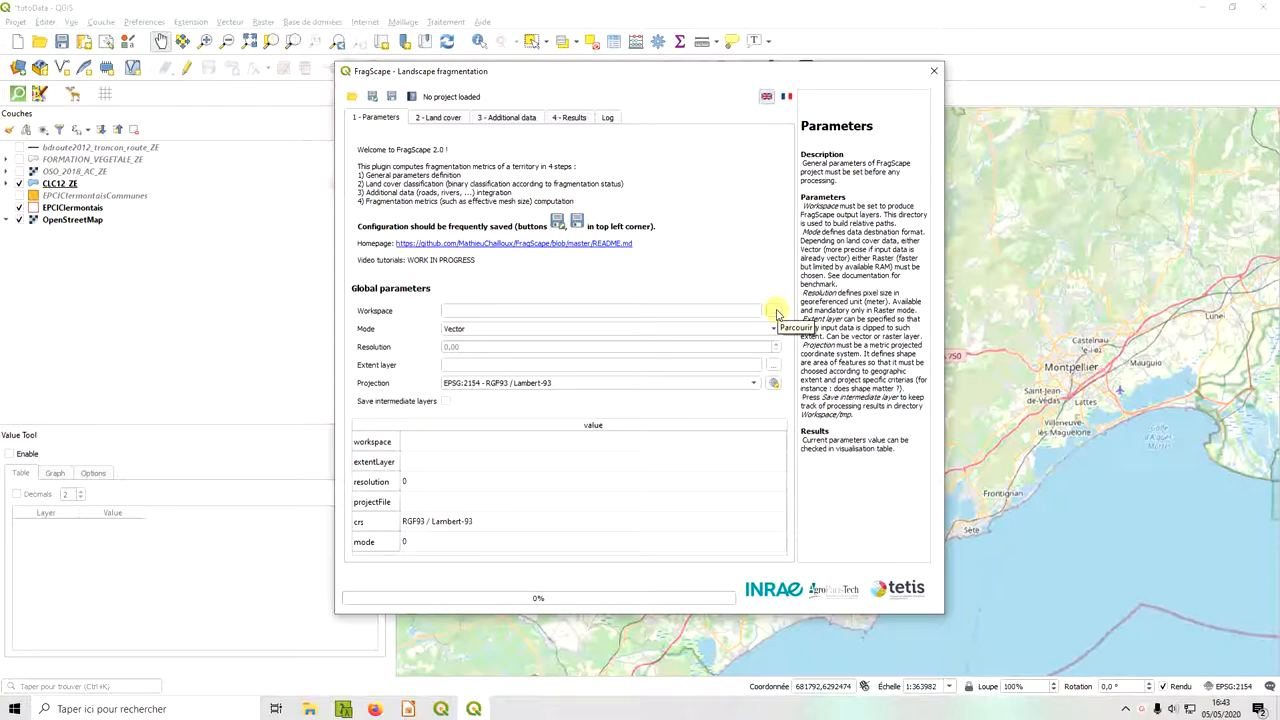
- Examine the Source and Vector subfolders of the Tutoriel Fragscape folder on the desktop, and return to the FragScape window in QGIS
left_click(1186, 8)
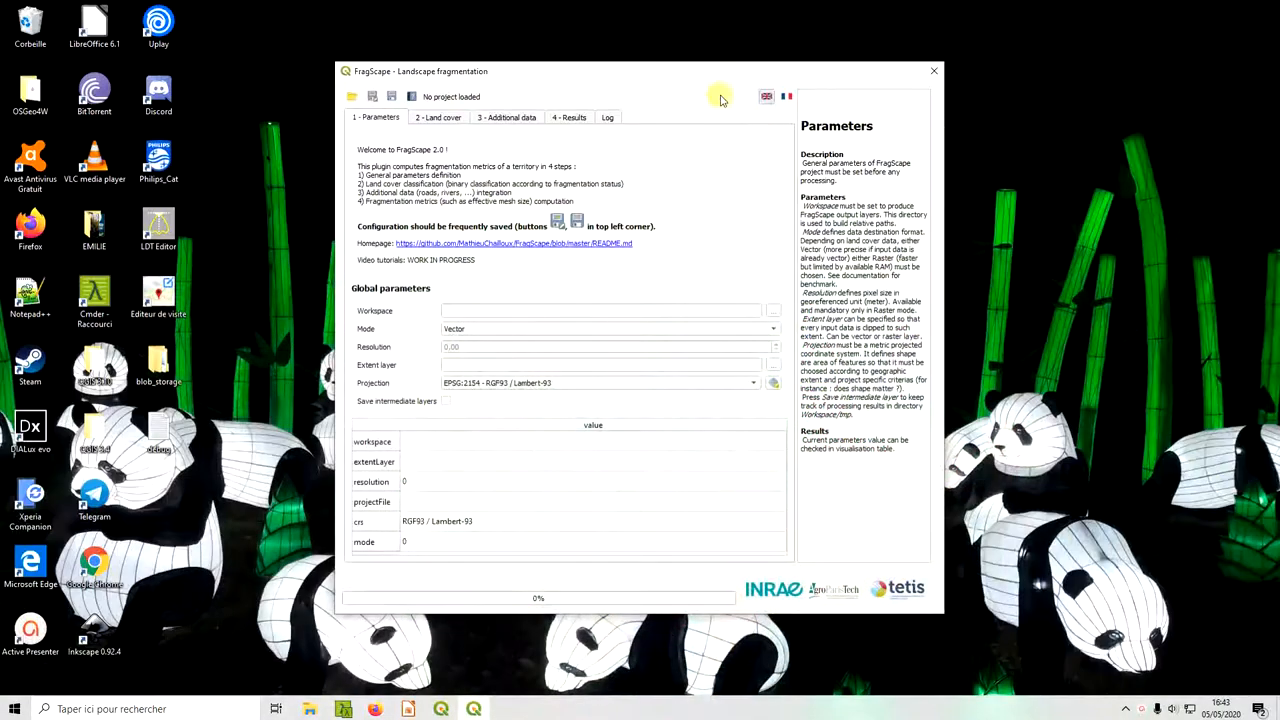
left_click_drag(640, 67, 520, 64)
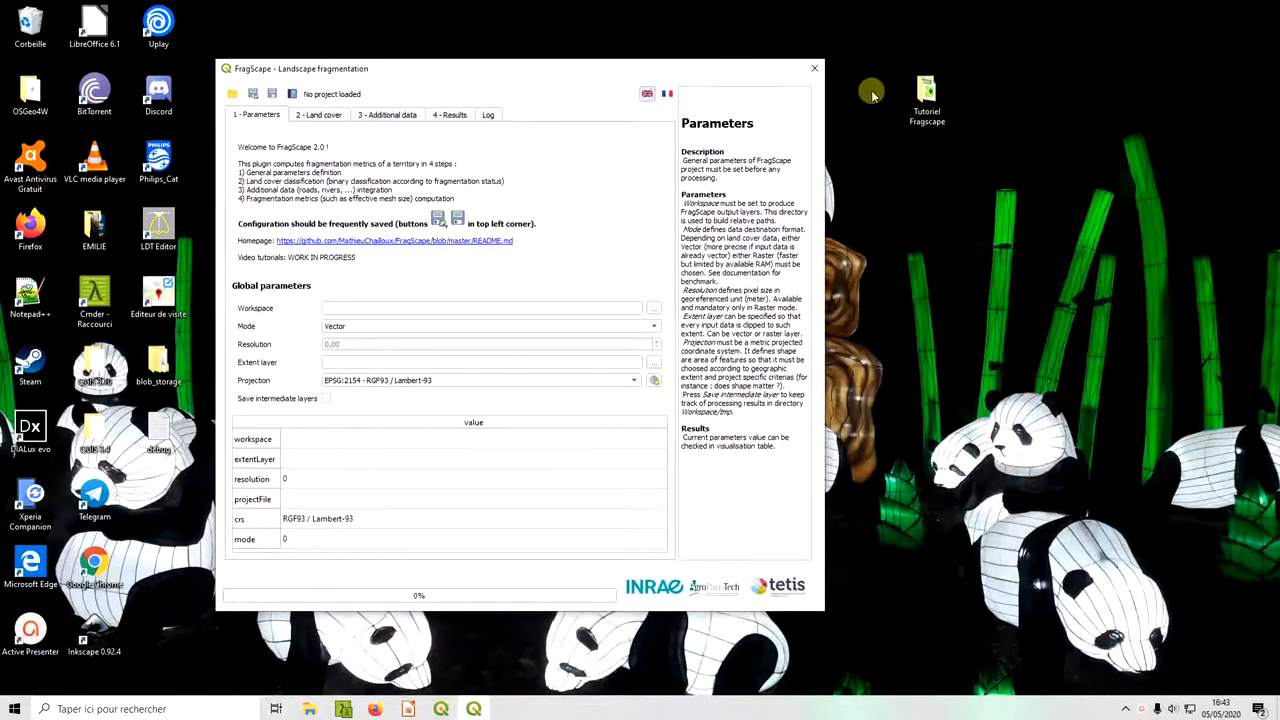
double_click(930, 98)
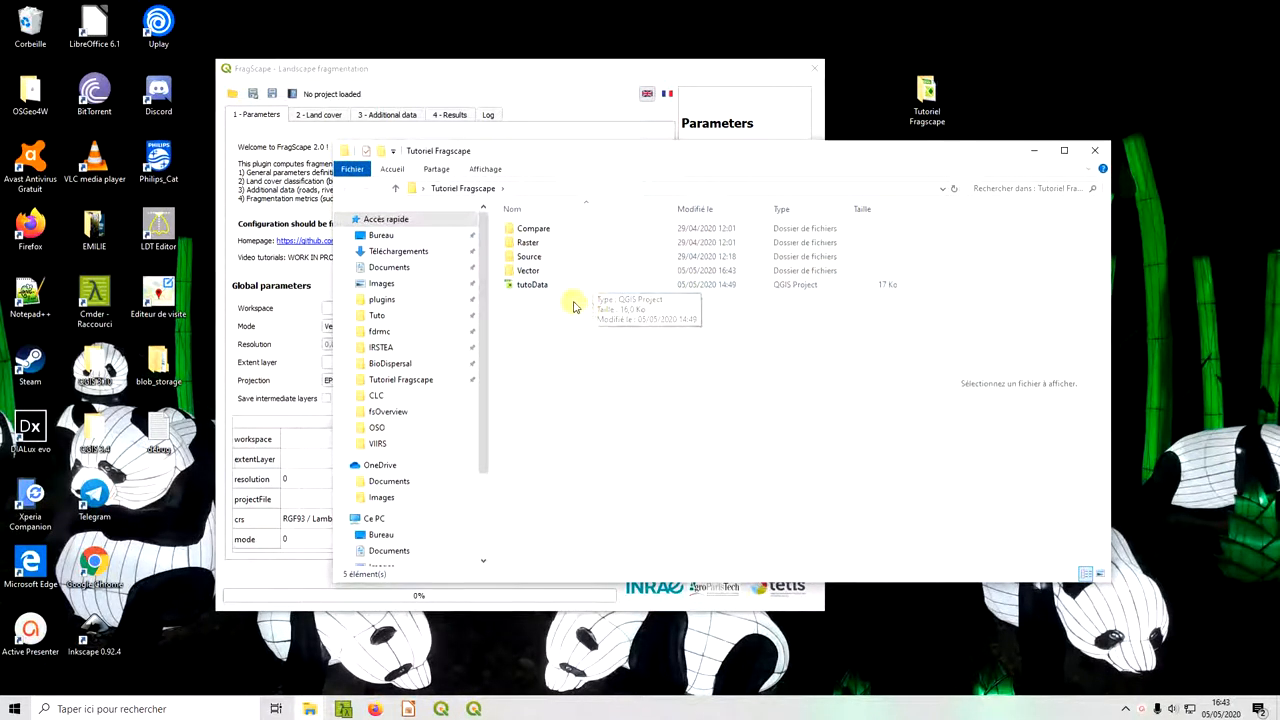
double_click(560, 265)
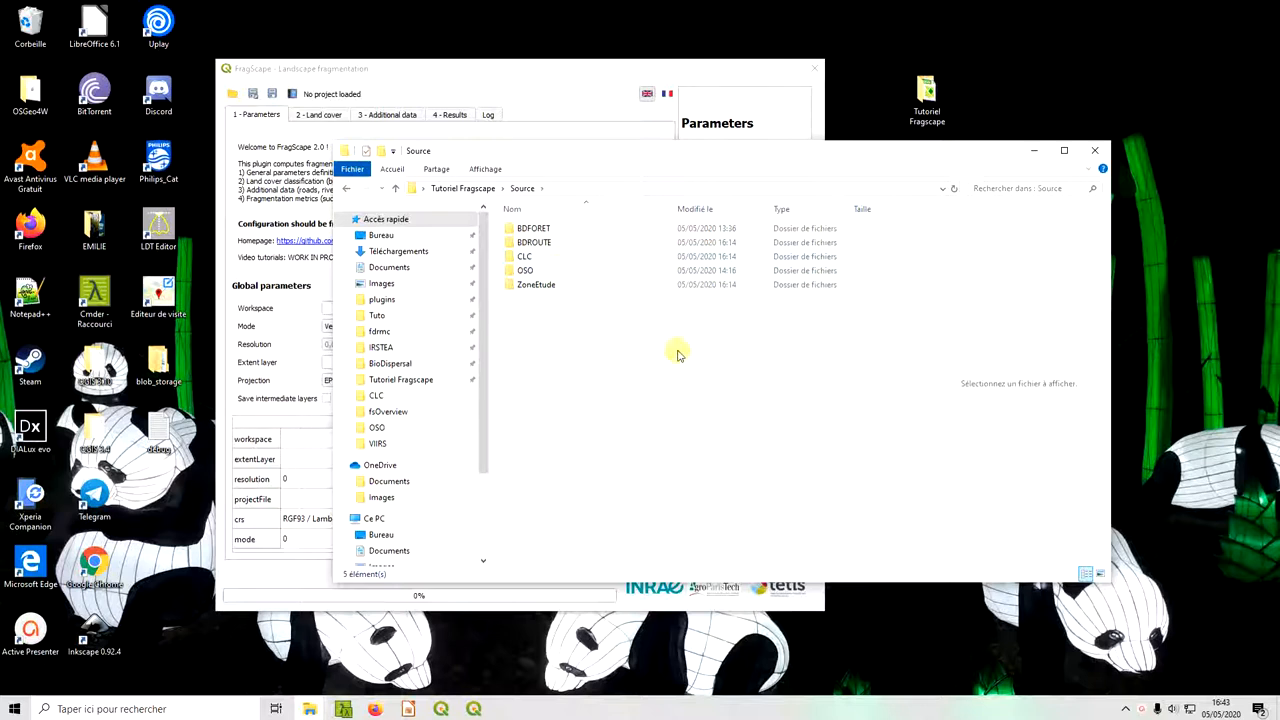
key("alt+Left")
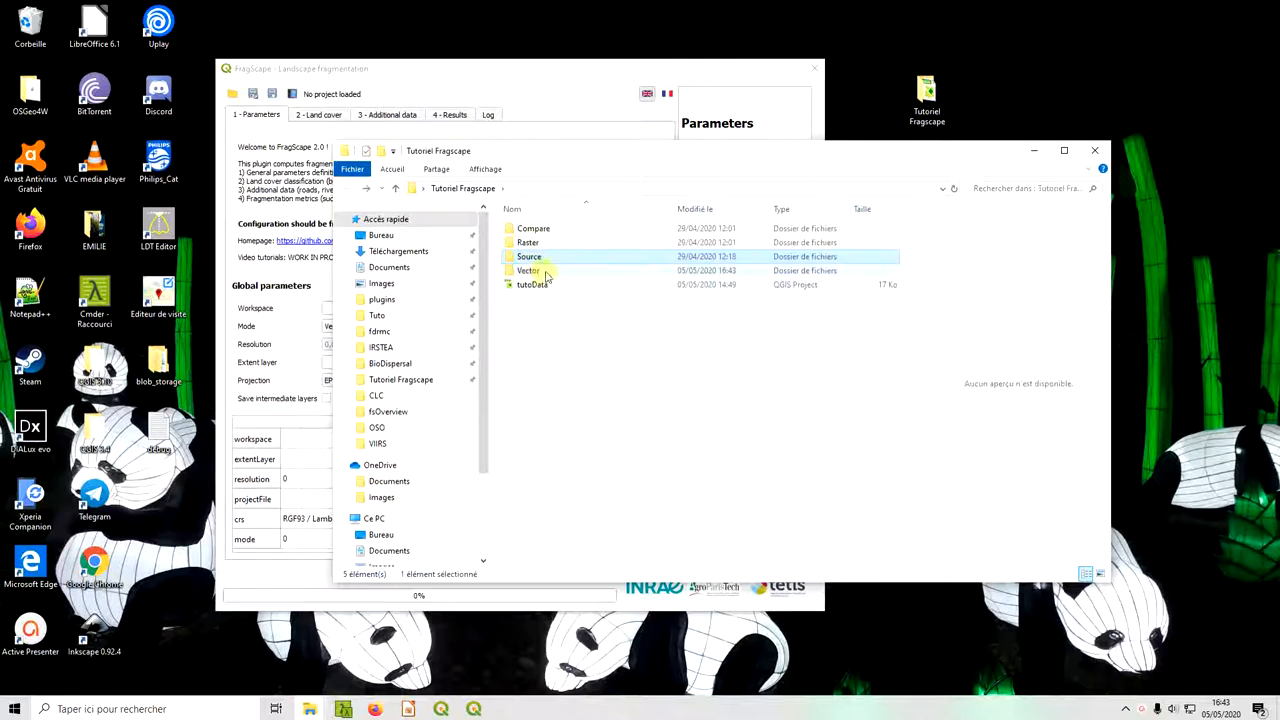
double_click(545, 271)
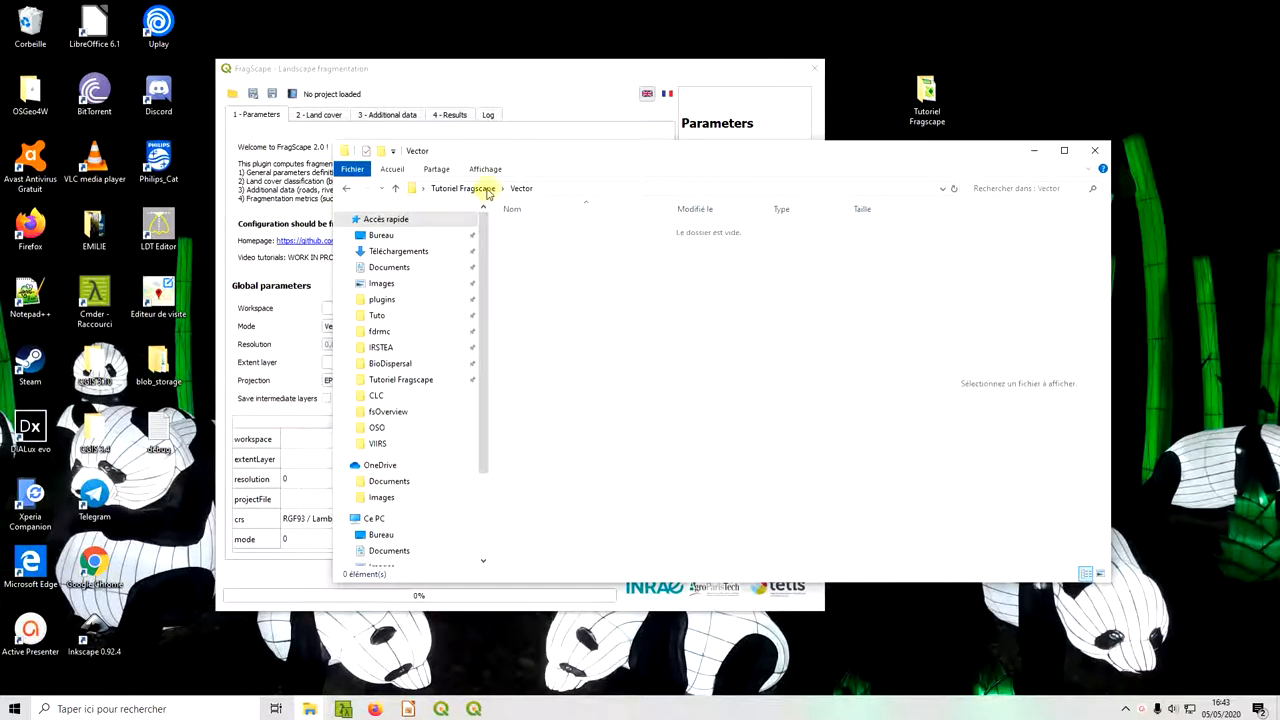
left_click(571, 133)
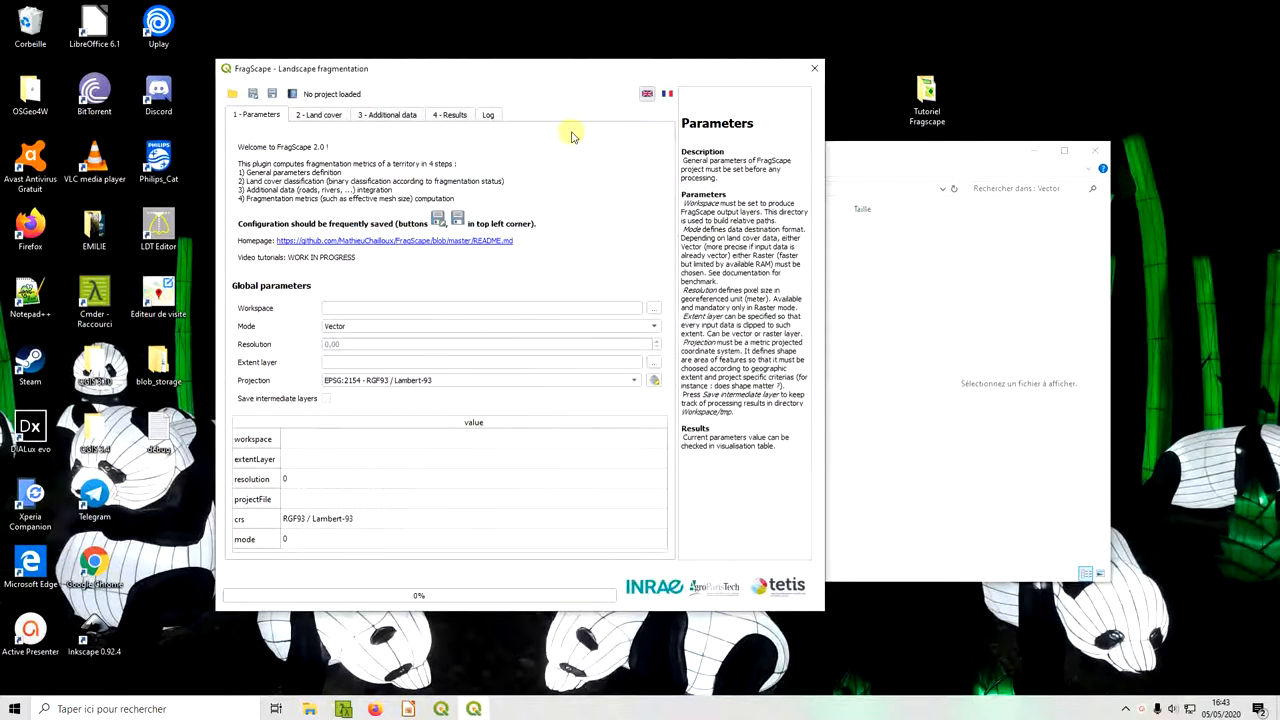
left_click(471, 711)
- Set the FragScape workspace to the Vector folder inside Tutoriel Fragscape and choose the Vector mode
left_click(649, 312)
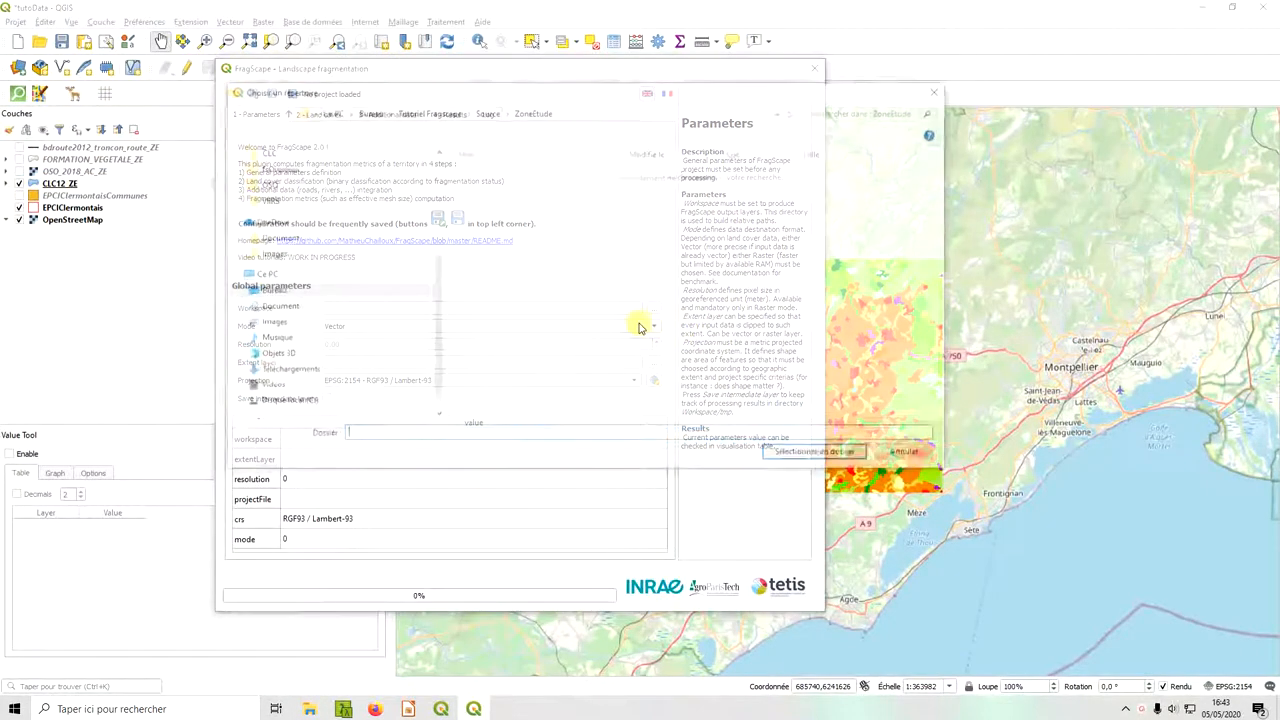
left_click(440, 110)
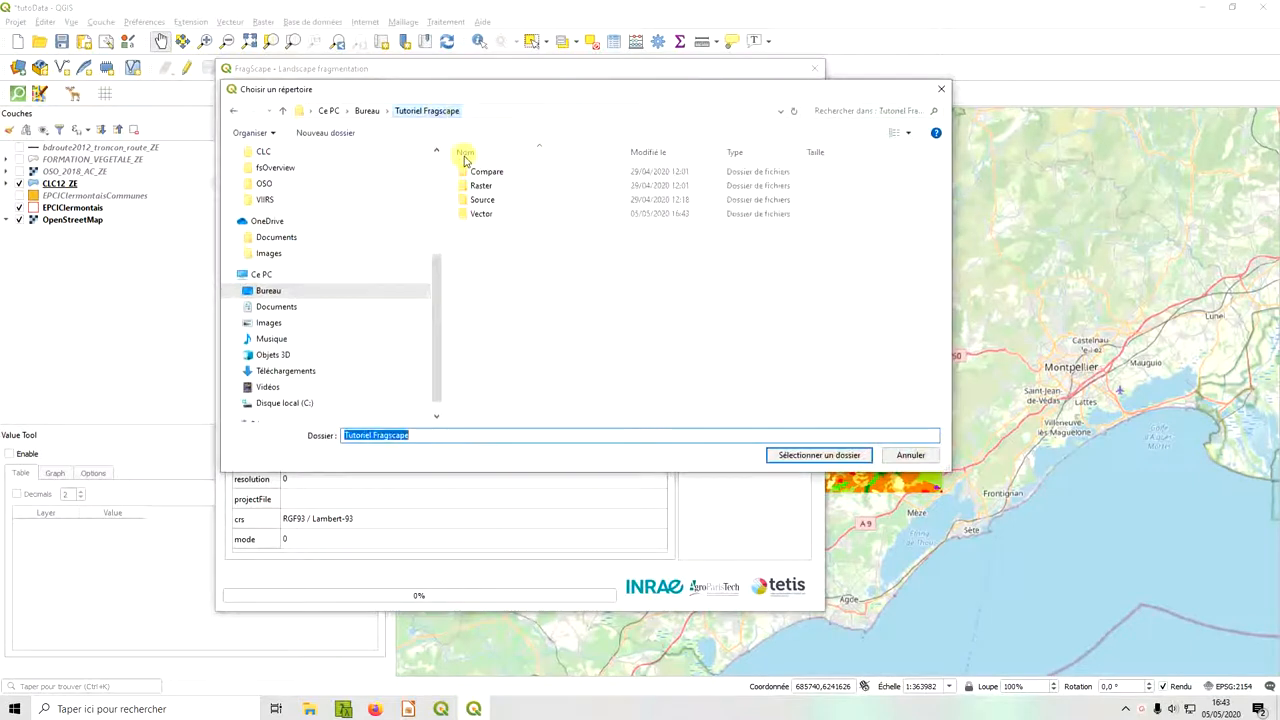
double_click(478, 214)
left_click(794, 455)
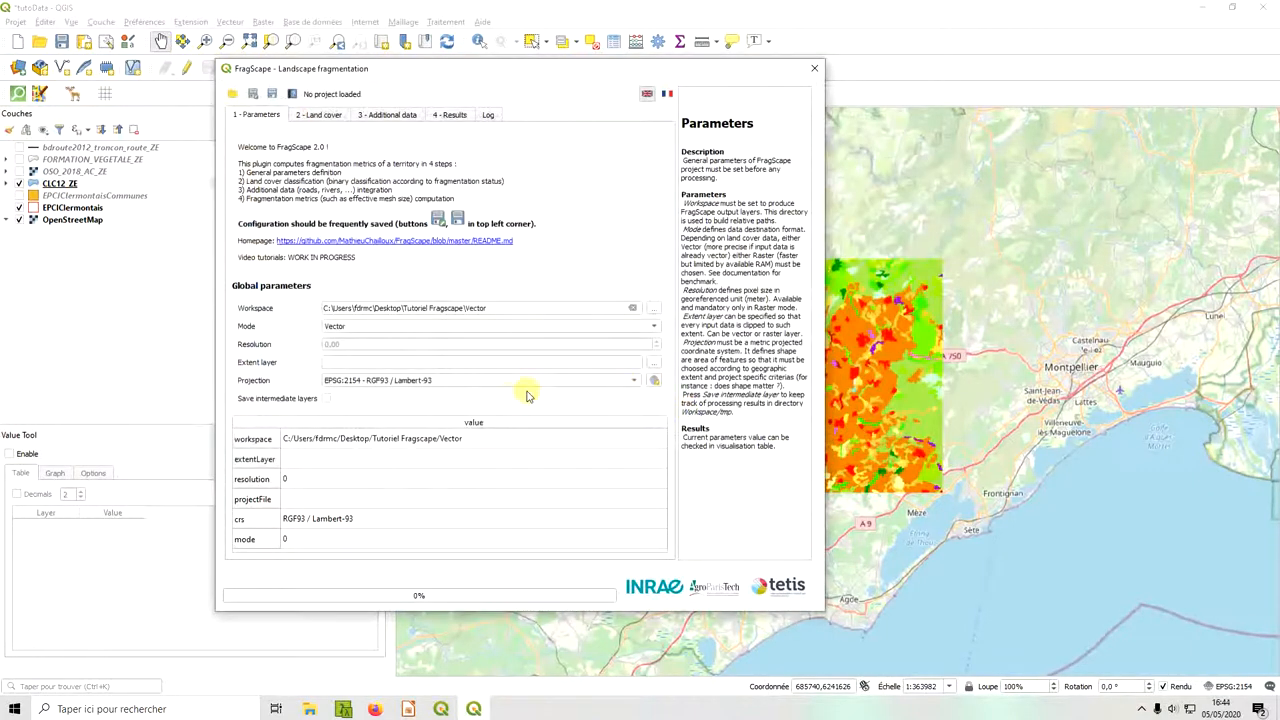
left_click(521, 327)
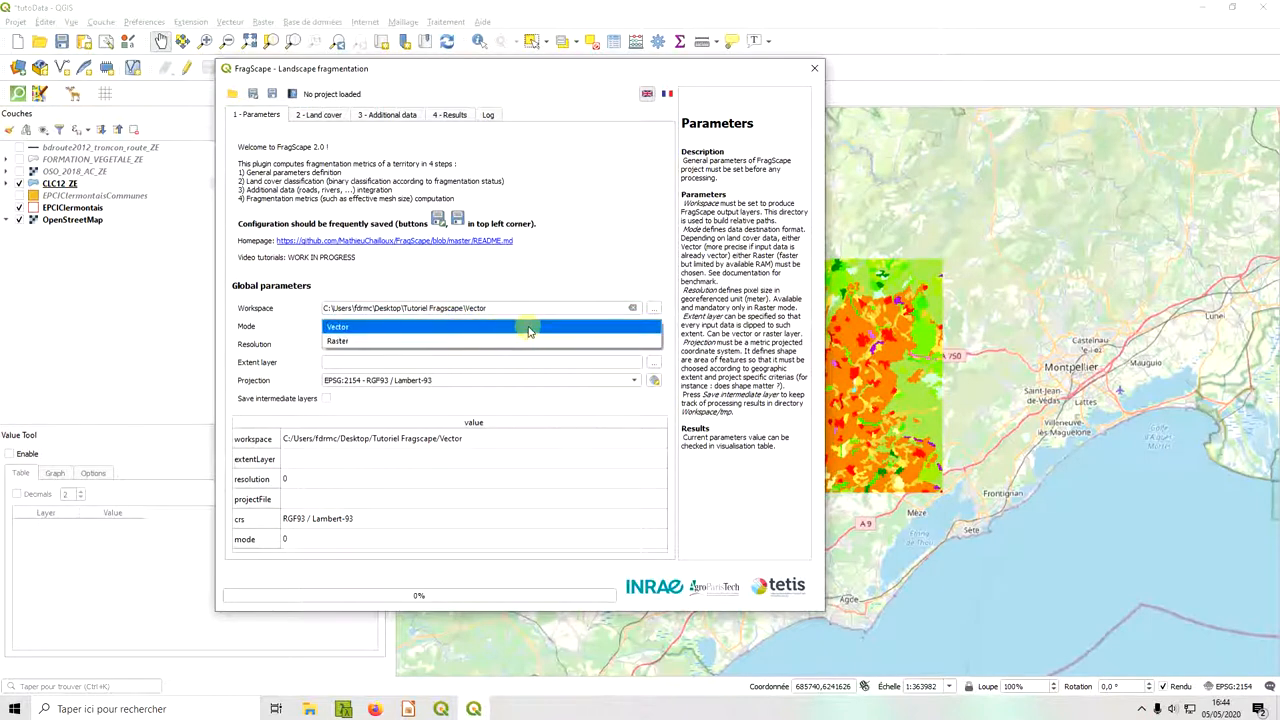
left_click(610, 327)
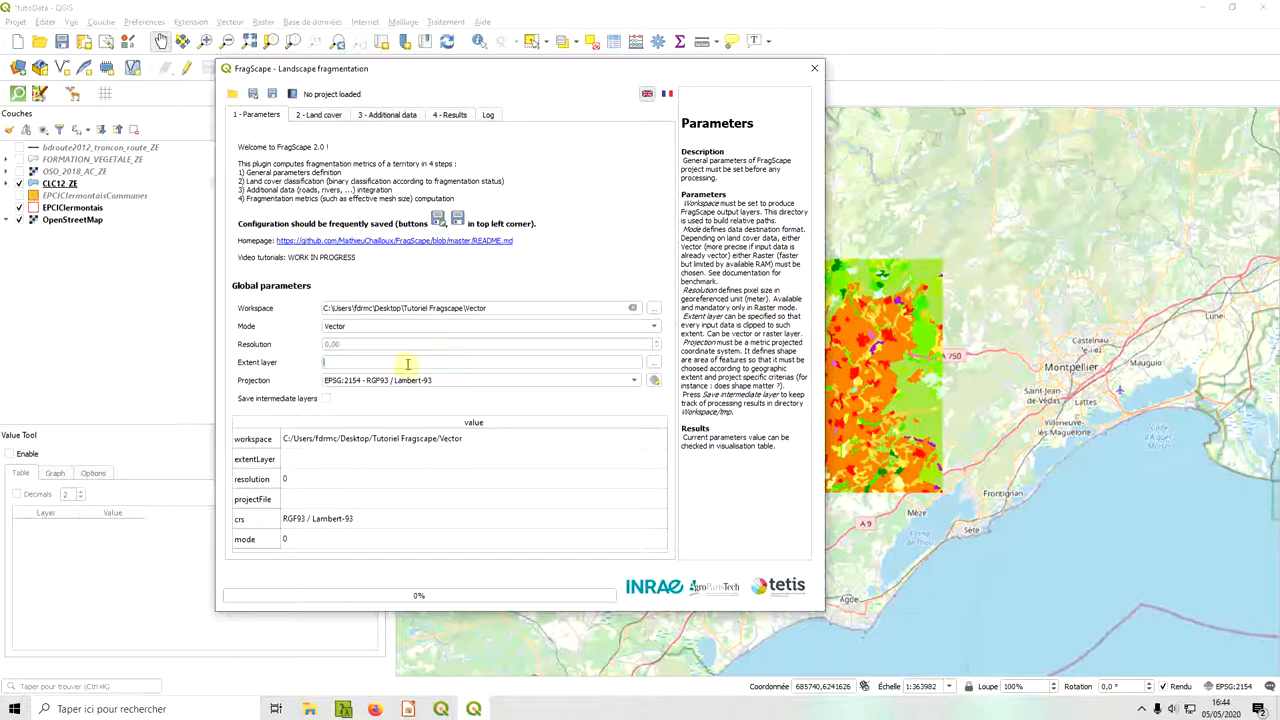
- Set the extent layer to EPCIClermontaisBuf5k.gpkg from Source\ZoneEtude and keep EPSG:2154 - RGF93 / Lambert-93 as the projection
left_click(653, 368)
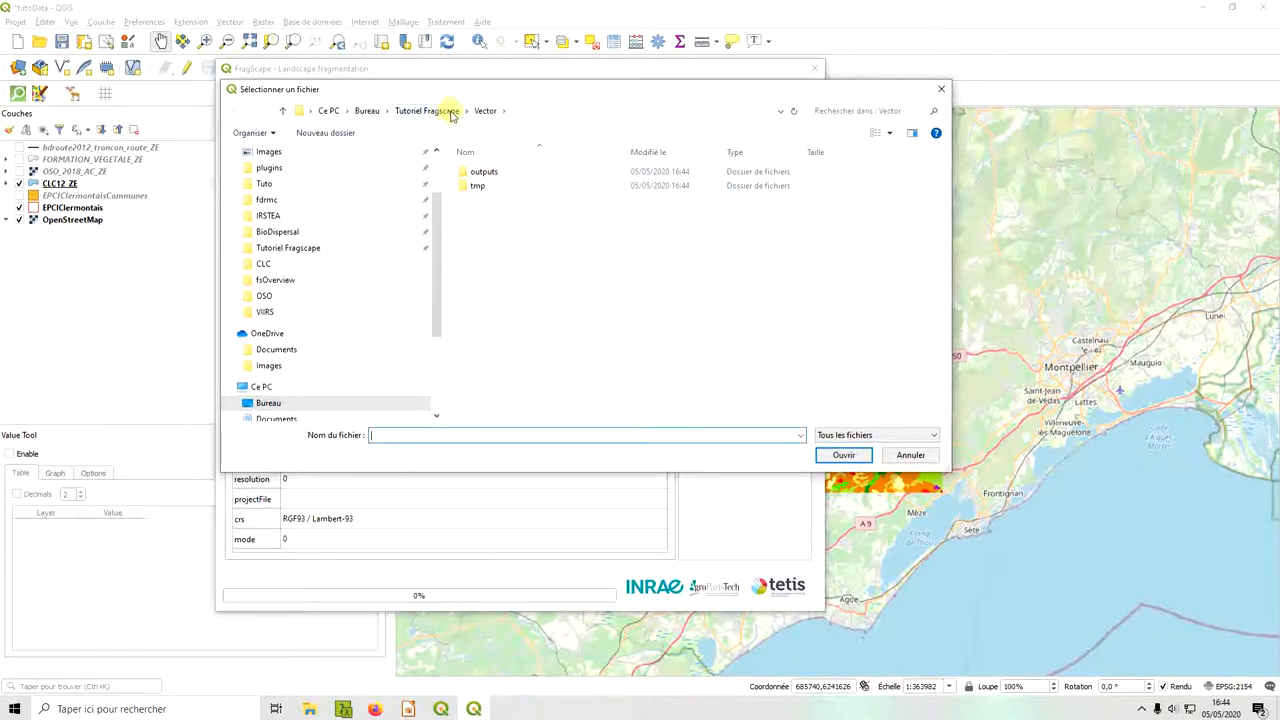
left_click(440, 110)
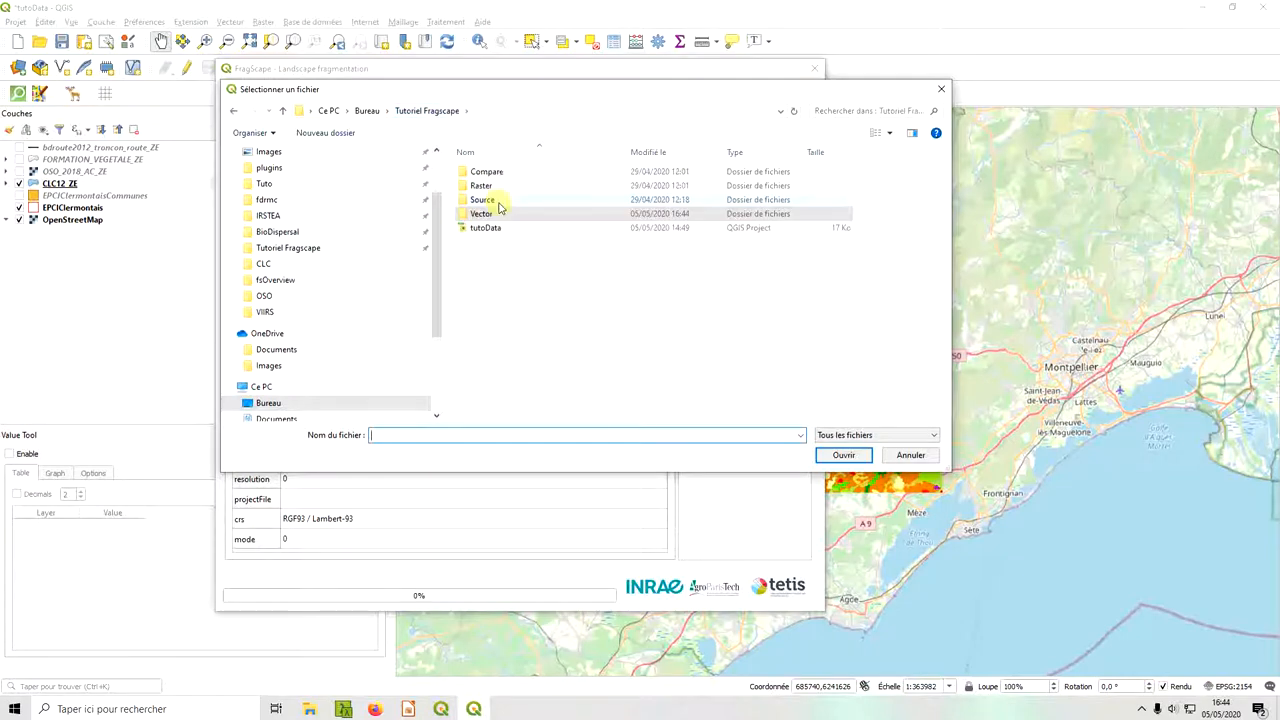
double_click(495, 201)
double_click(503, 229)
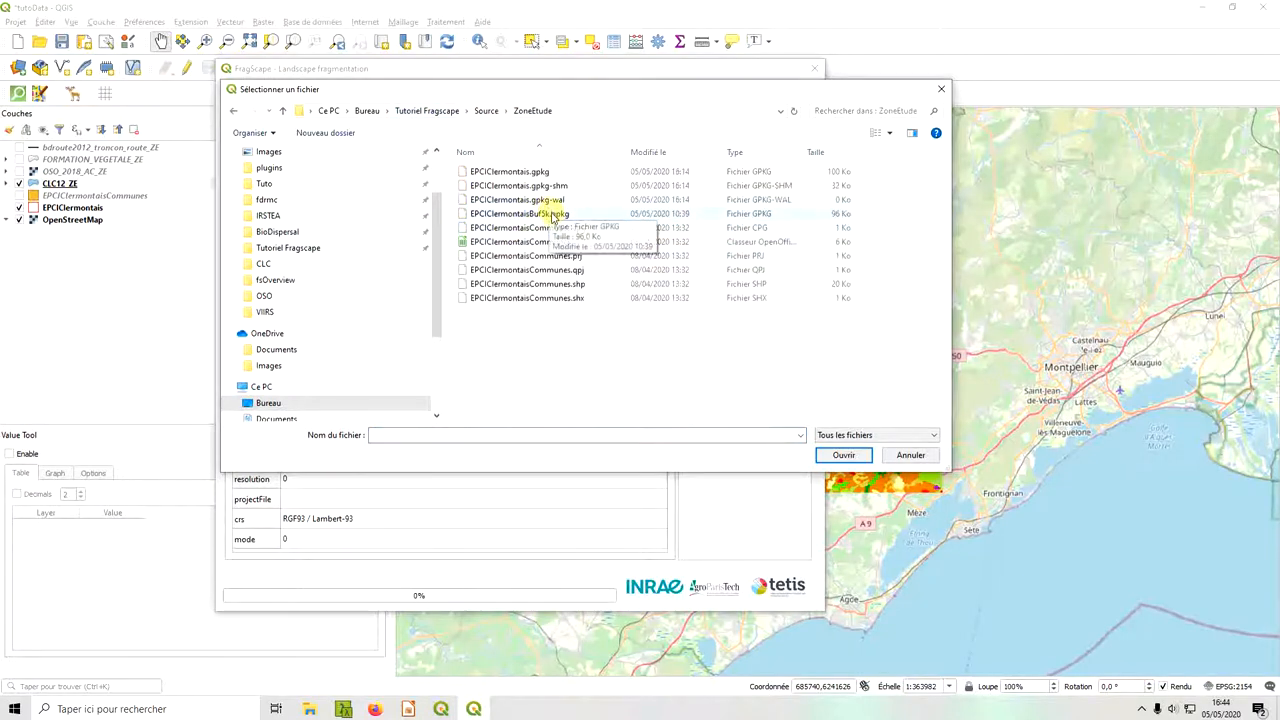
double_click(520, 215)
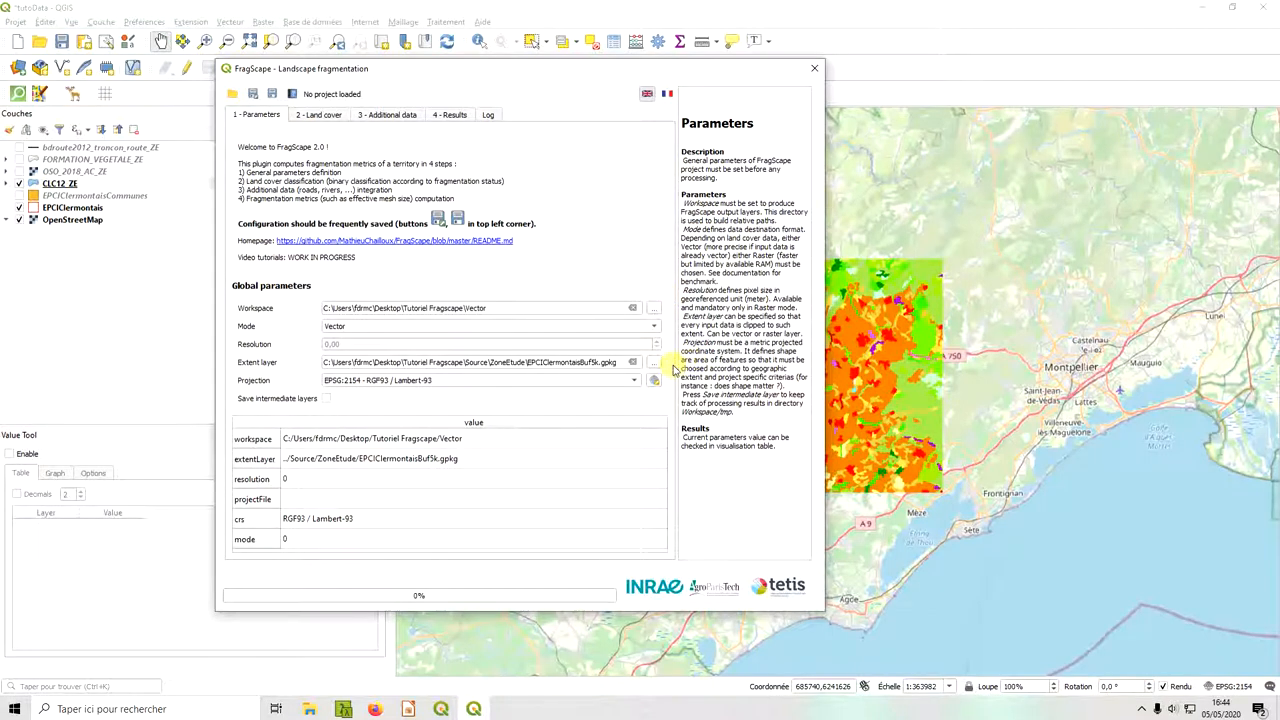
left_click(596, 381)
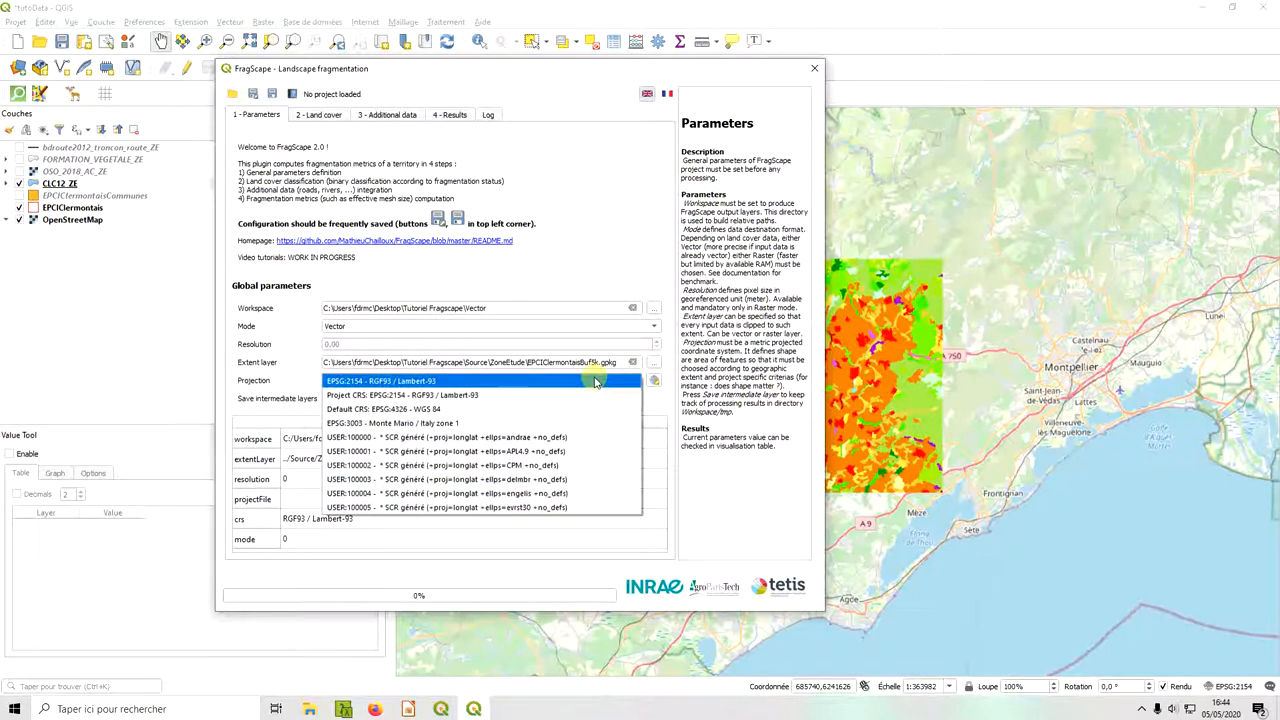
left_click(668, 392)
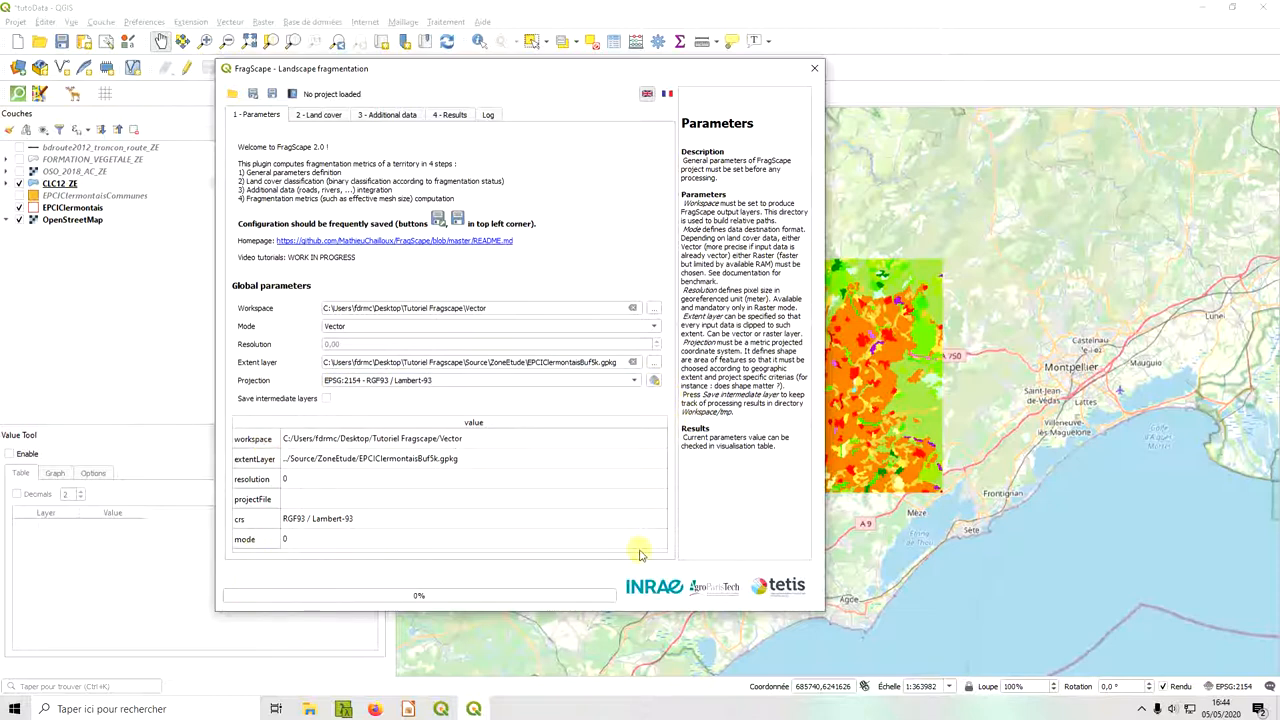
- Save the FragScape project as tutoVector in XML format in the Vector folder of Tutoriel Fragscape
left_click(251, 96)
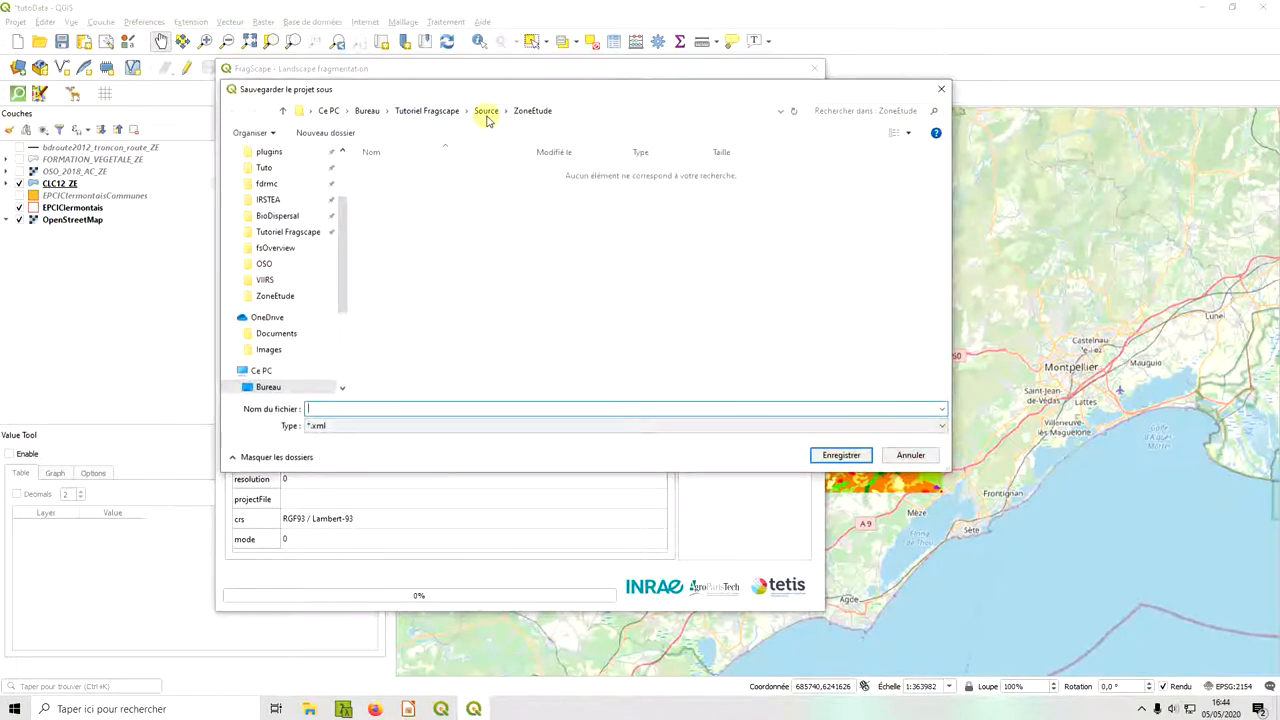
left_click(429, 110)
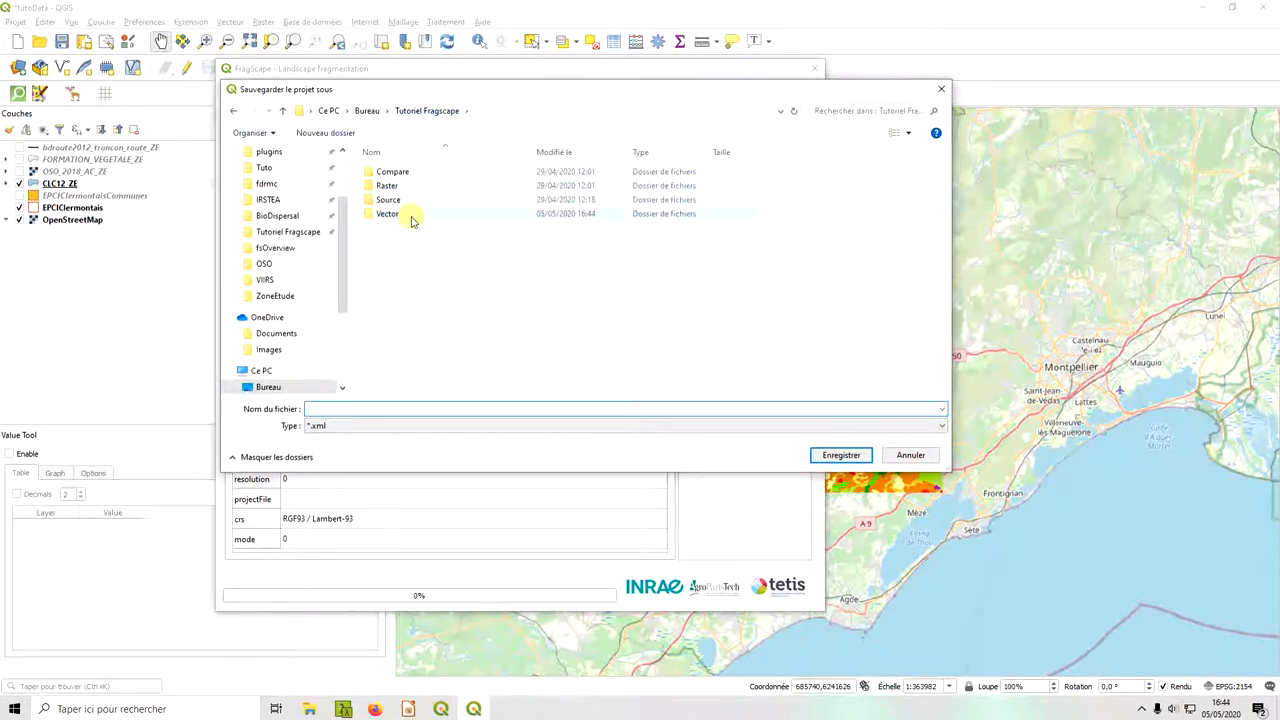
double_click(410, 213)
left_click(361, 408)
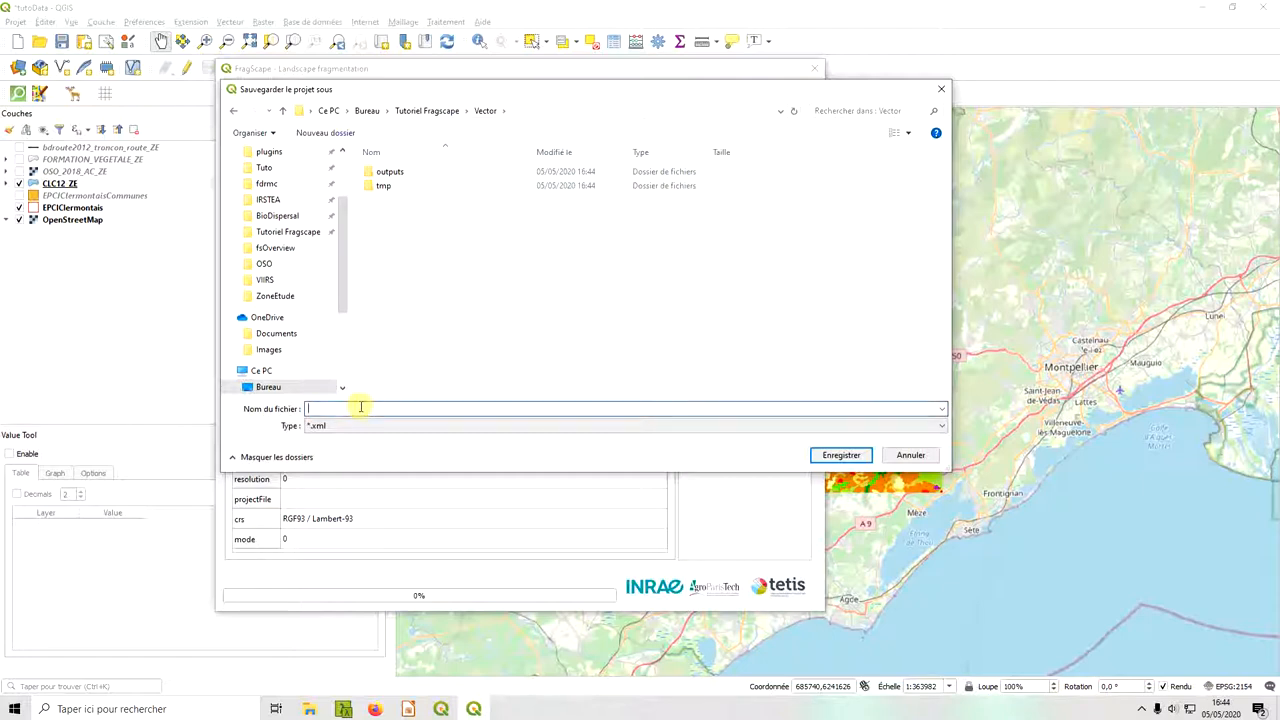
type("tutoVector")
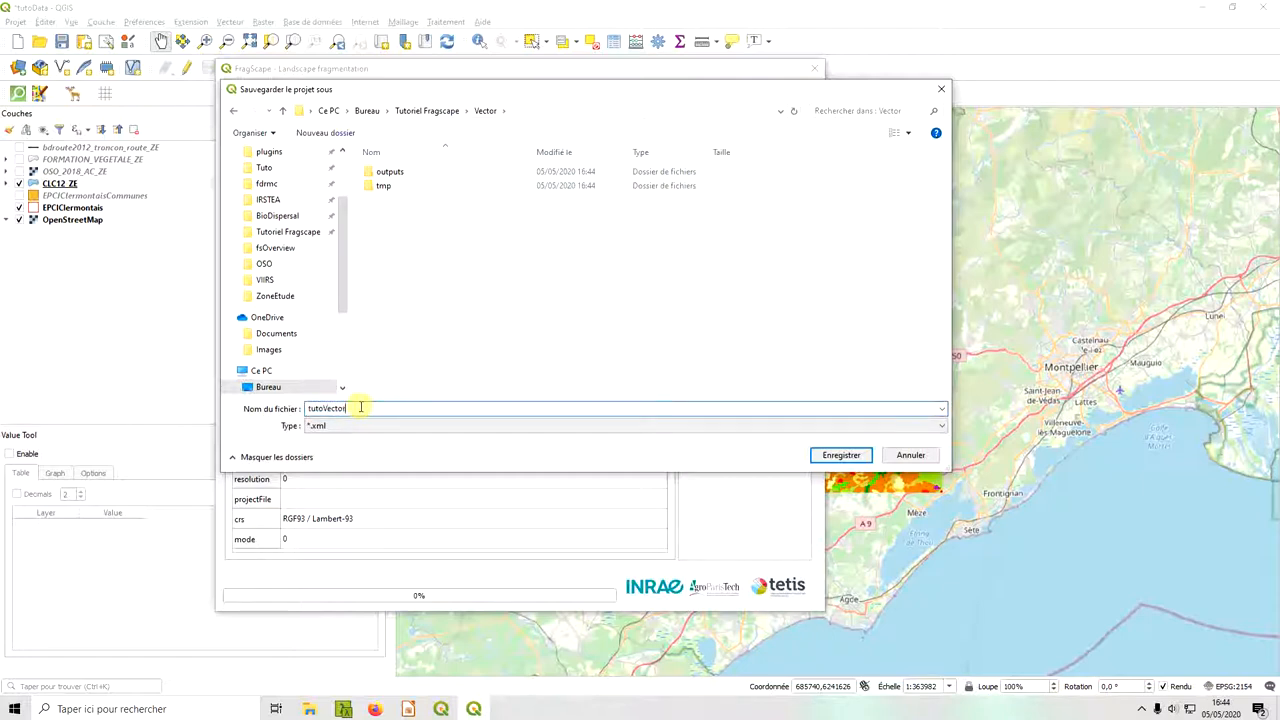
key("Return")
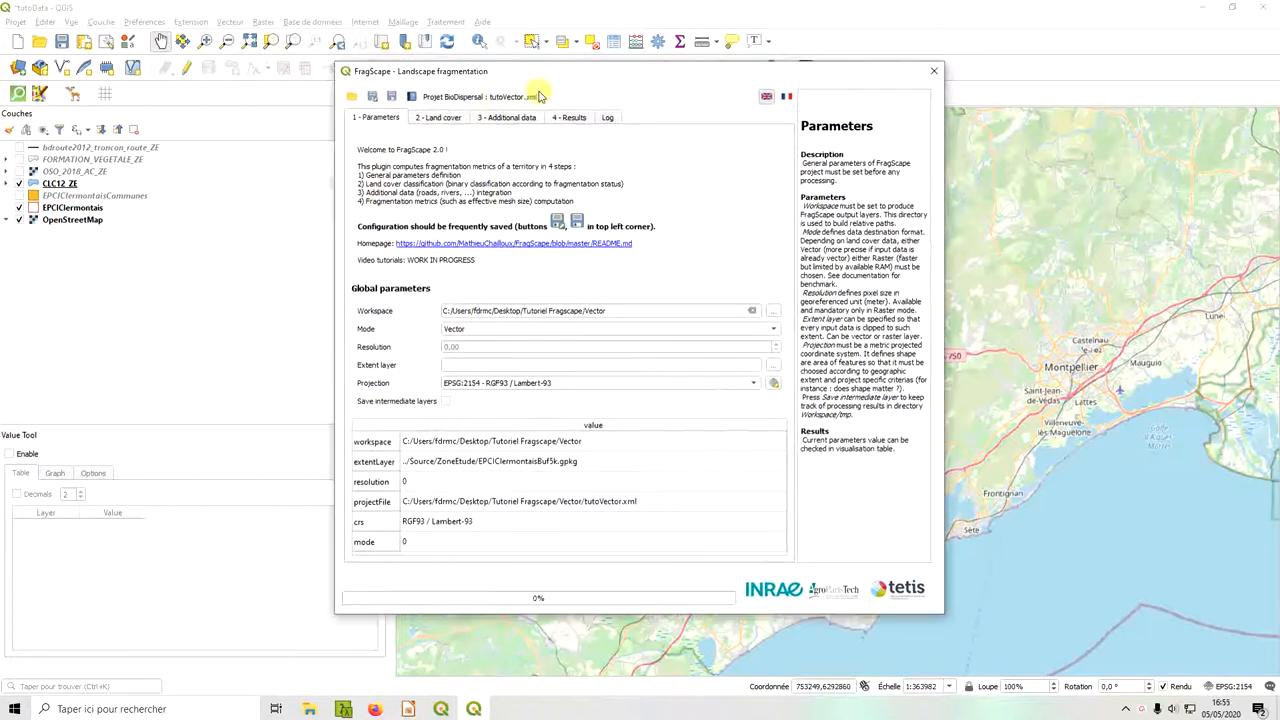
- Close and relaunch the FragScape plugin, and load the saved tutoVector project from the Vector folder
left_click(932, 71)
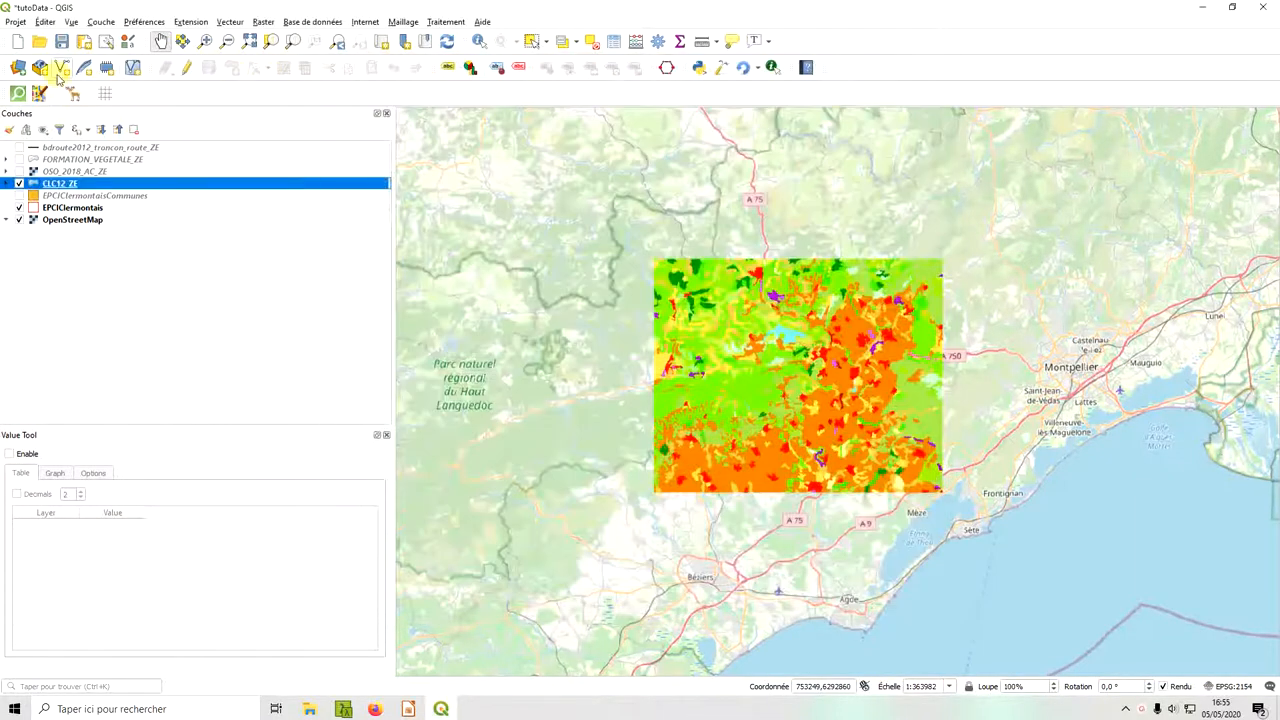
left_click(106, 100)
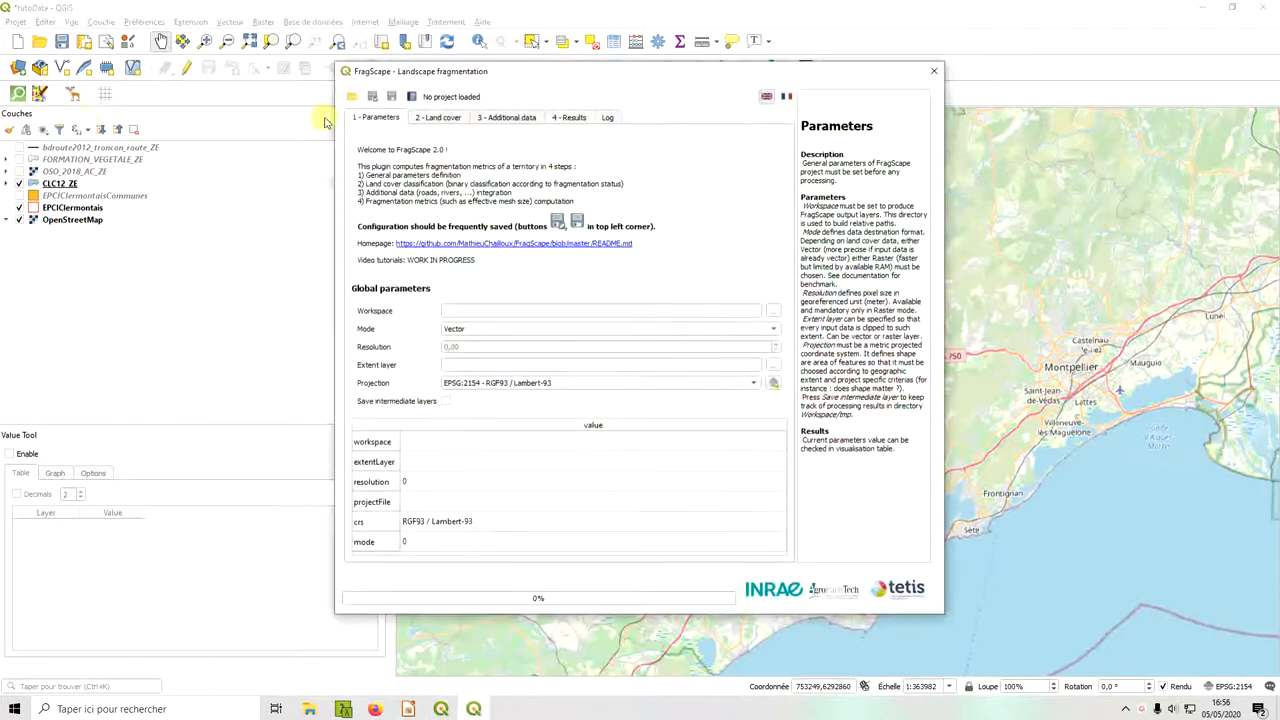
left_click(351, 97)
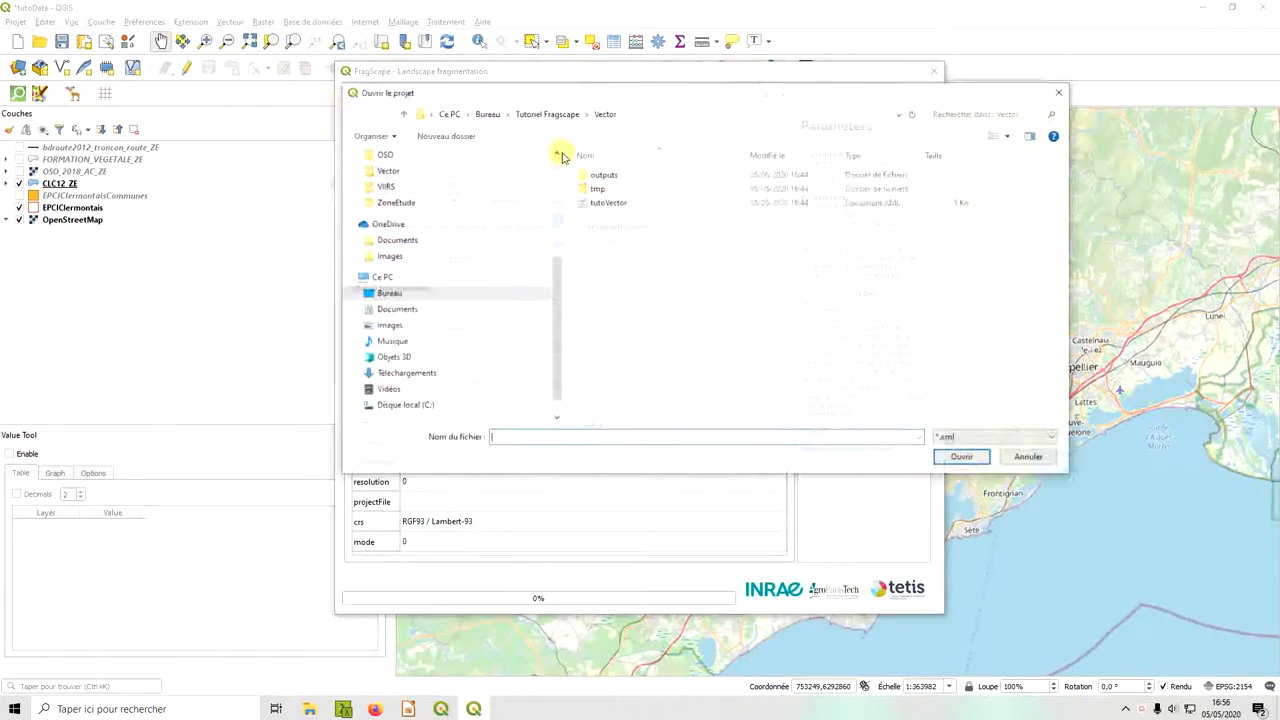
double_click(636, 204)
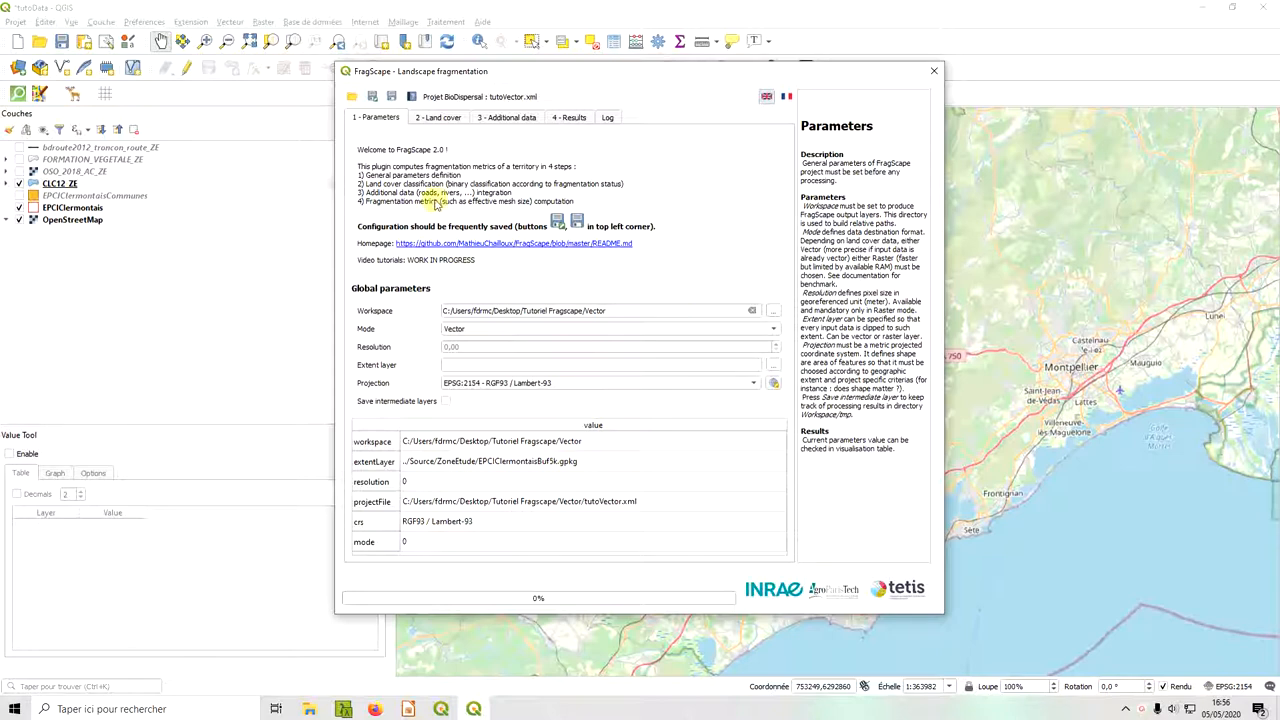
- Set the land cover input layer to CLC12_ZE and the selection mode to By expression
left_click(445, 119)
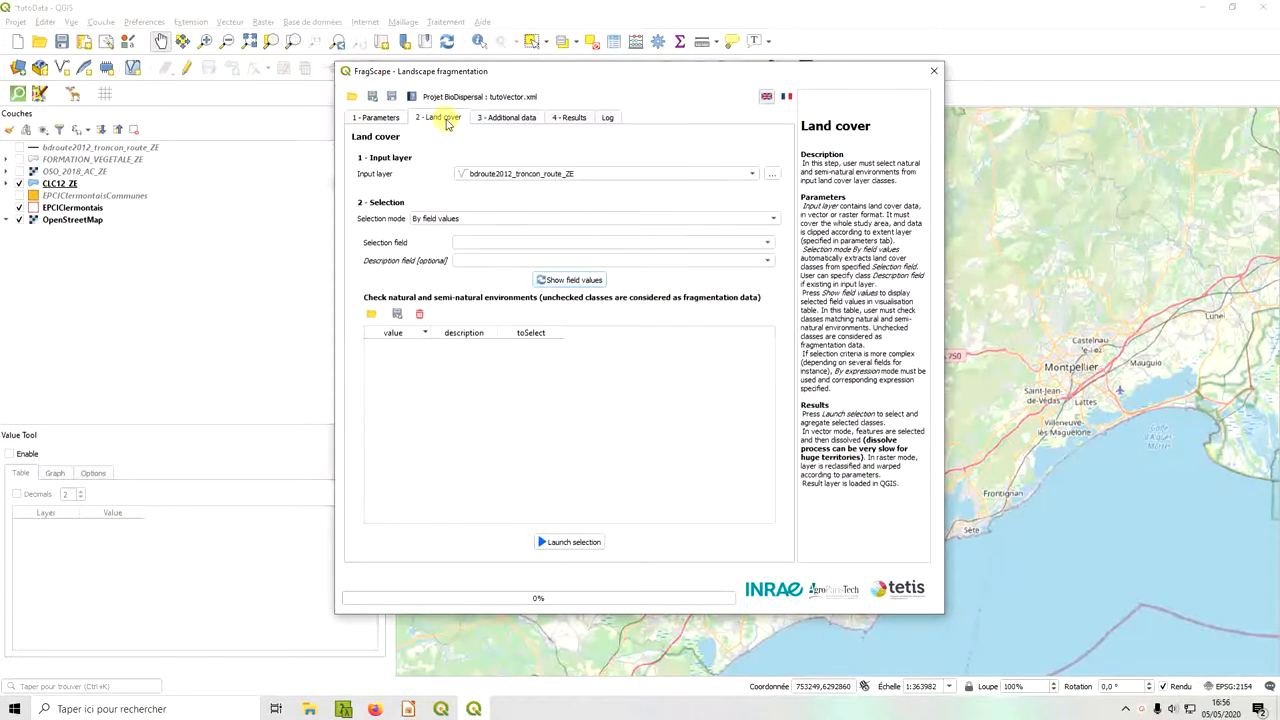
left_click(644, 178)
left_click(558, 189)
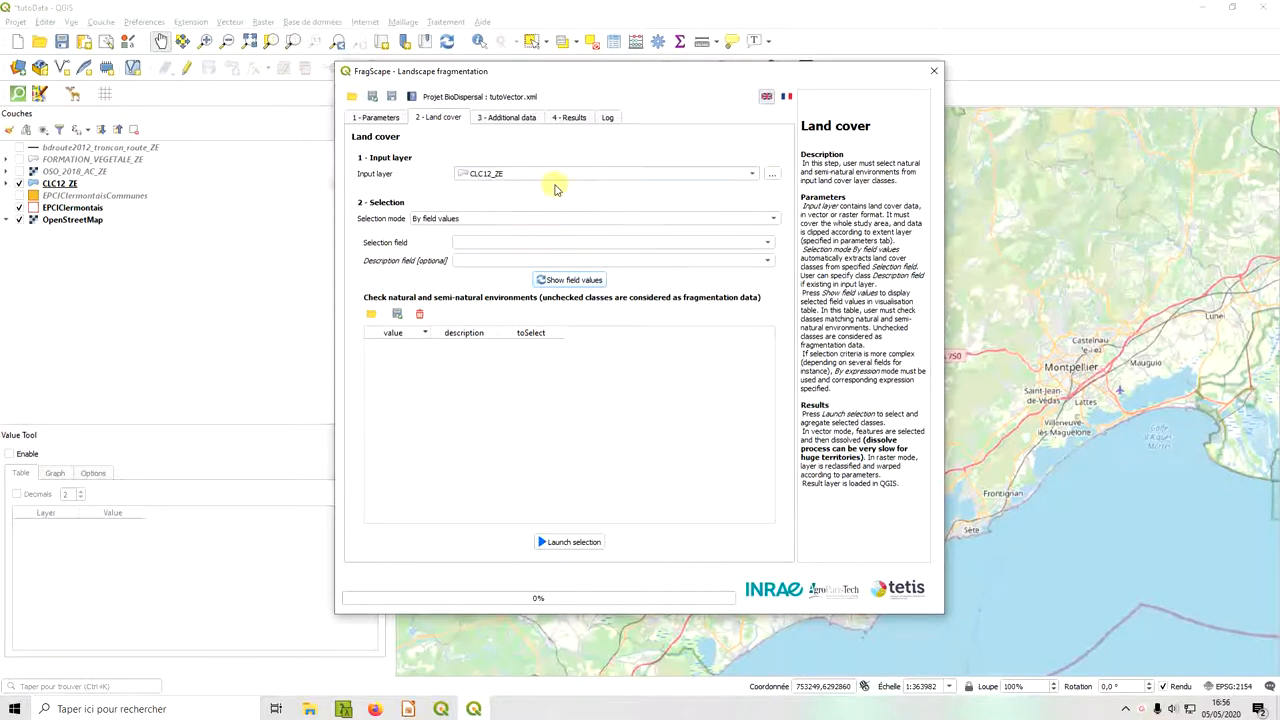
left_click(667, 224)
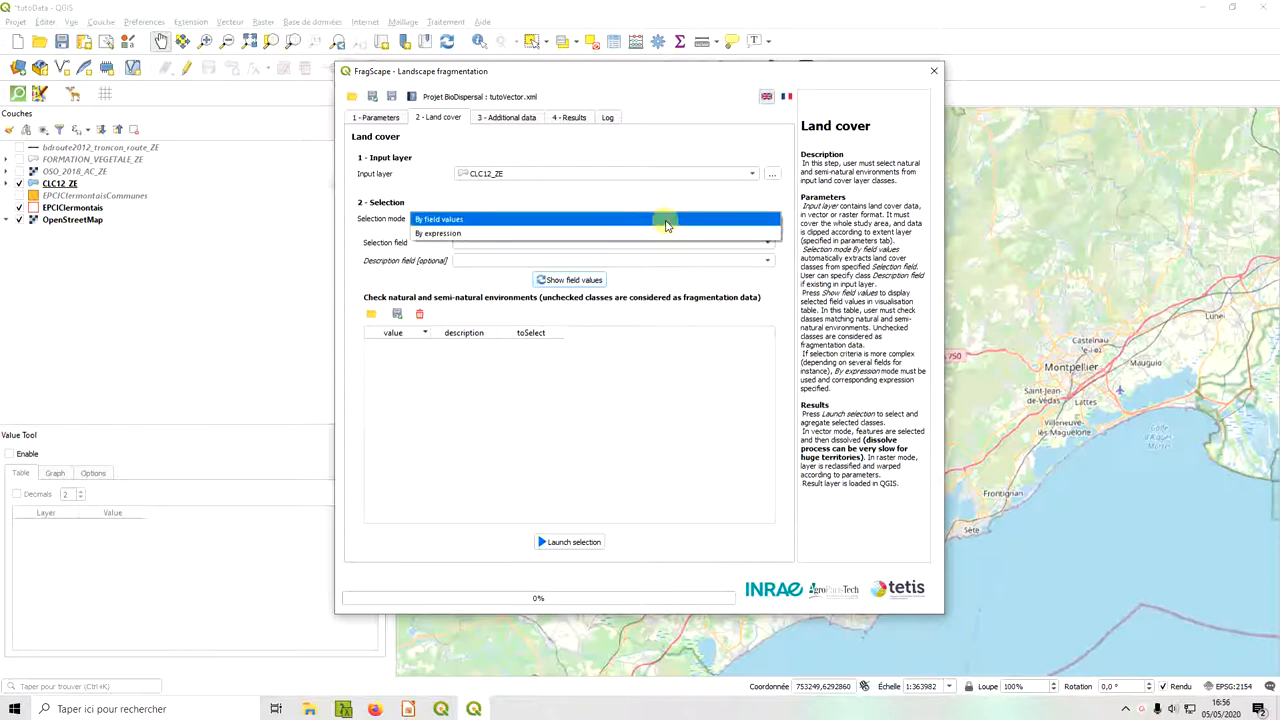
left_click(500, 233)
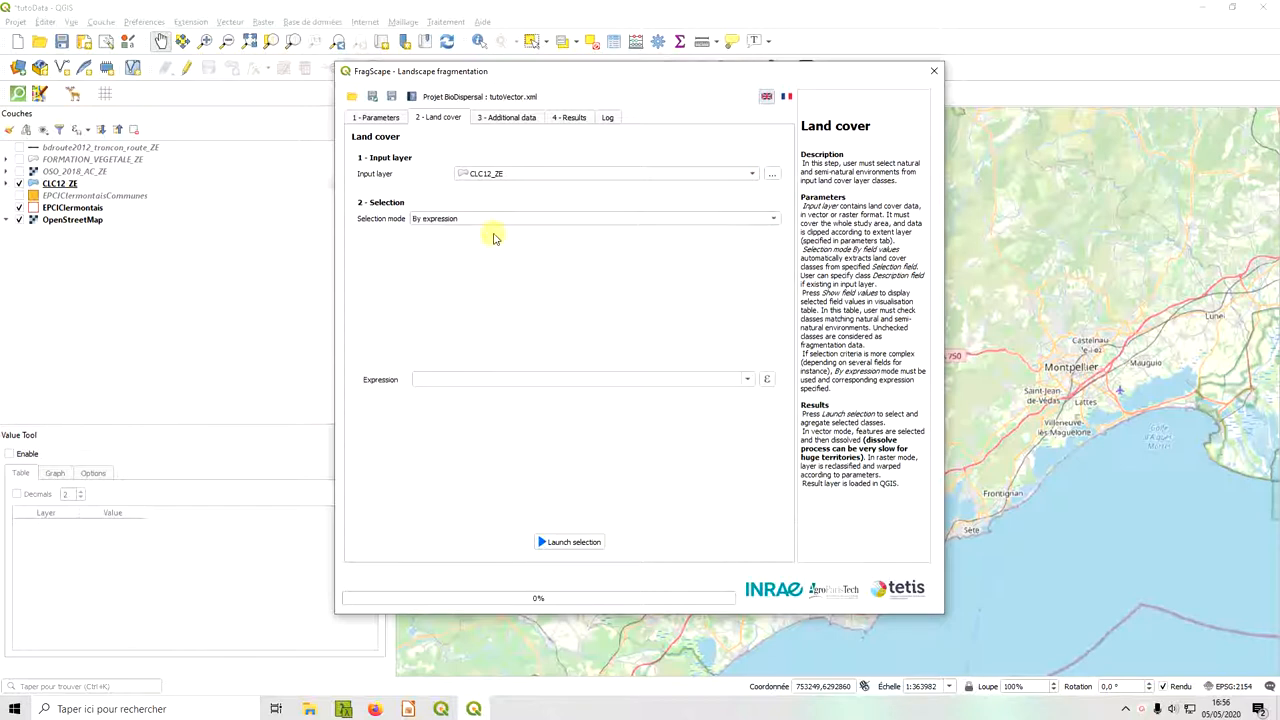
- Build the selection expression "CODE_12" = '133' in the expression calculator, using the field's unique values
left_click(766, 380)
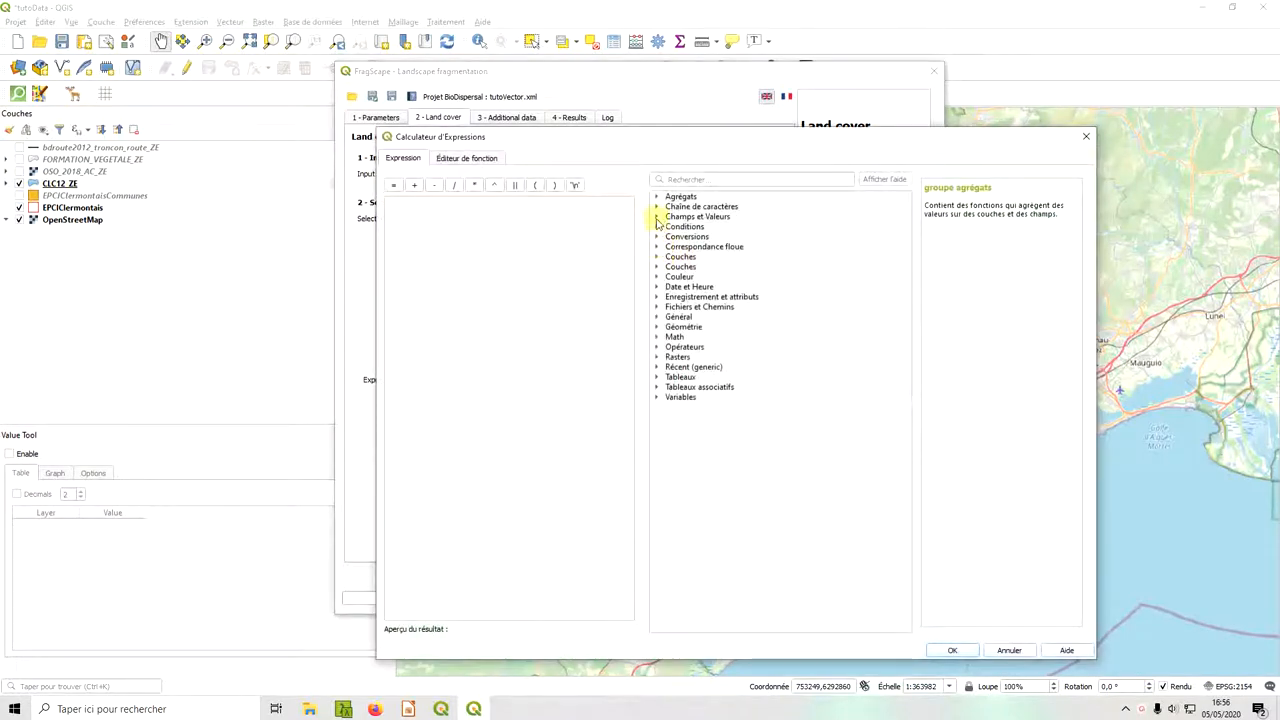
left_click(657, 217)
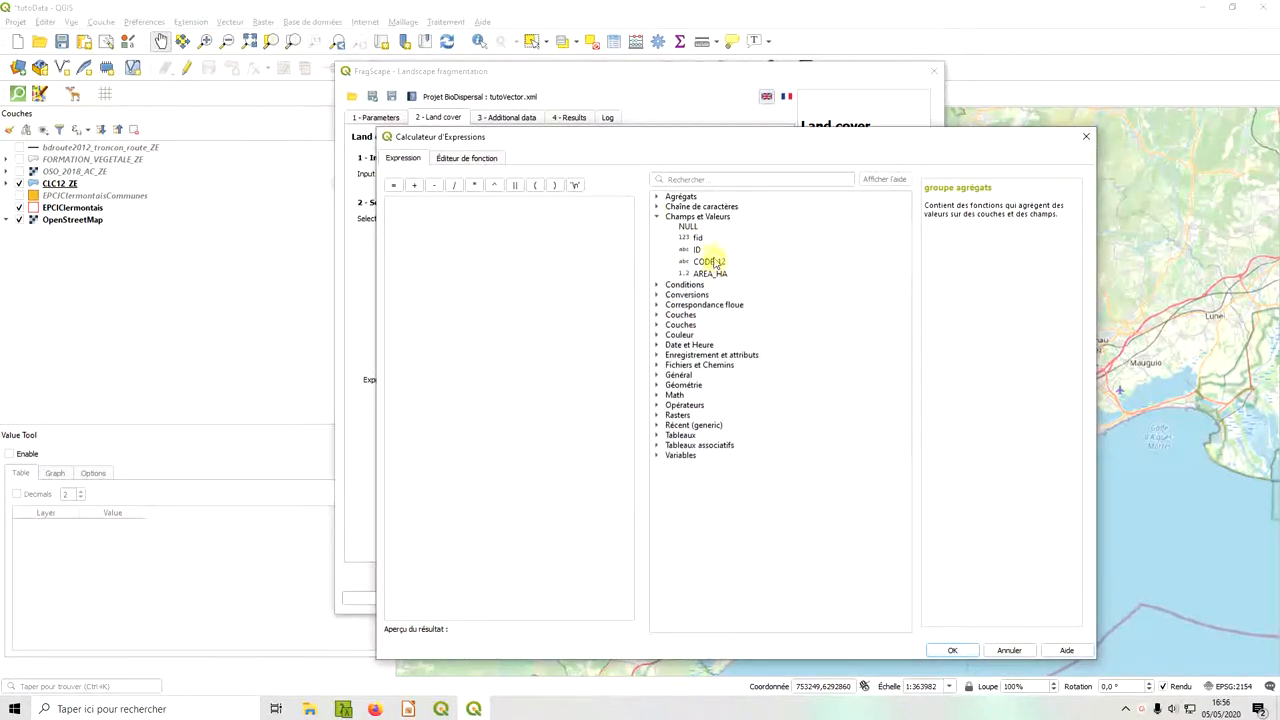
double_click(712, 261)
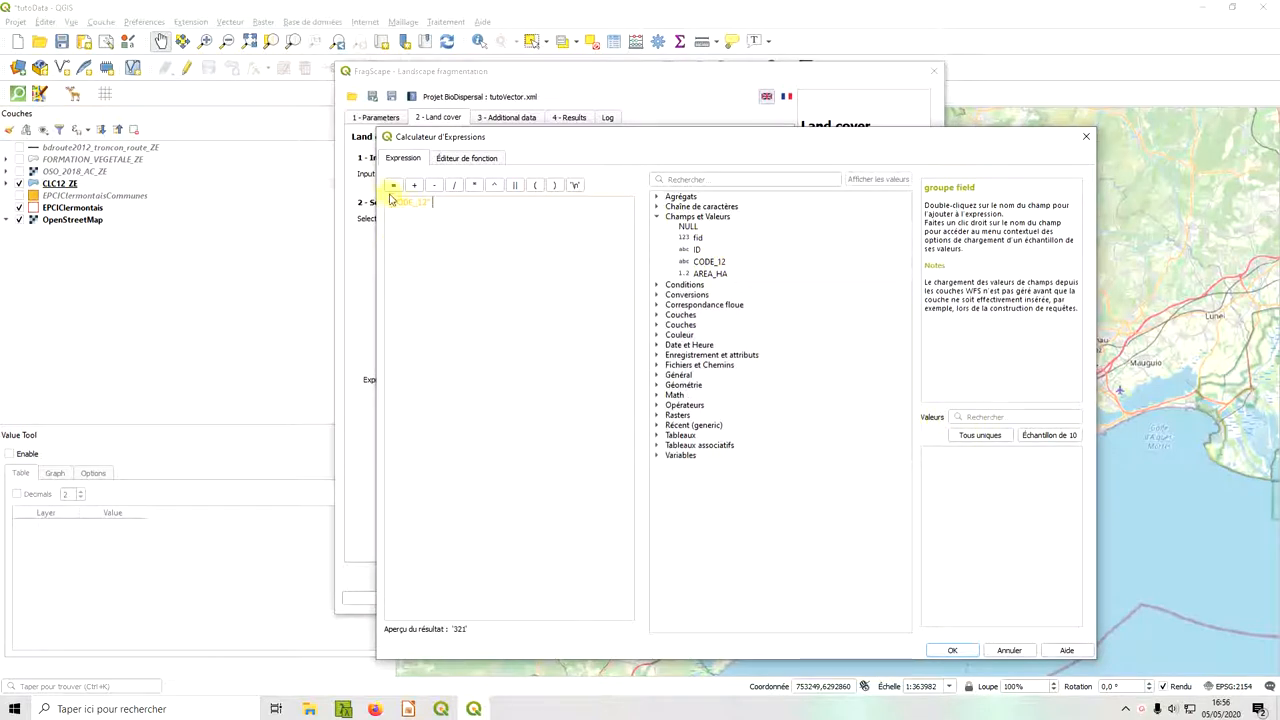
left_click(393, 186)
left_click(982, 435)
left_click(955, 493)
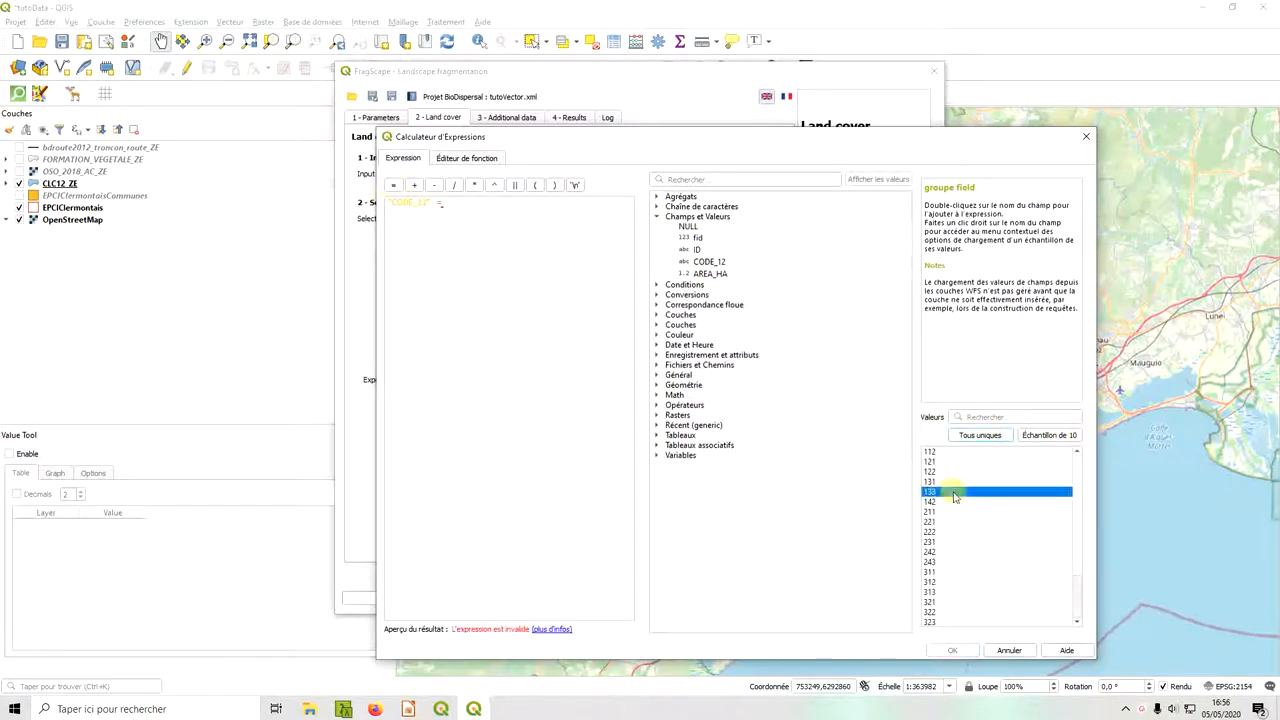
double_click(955, 493)
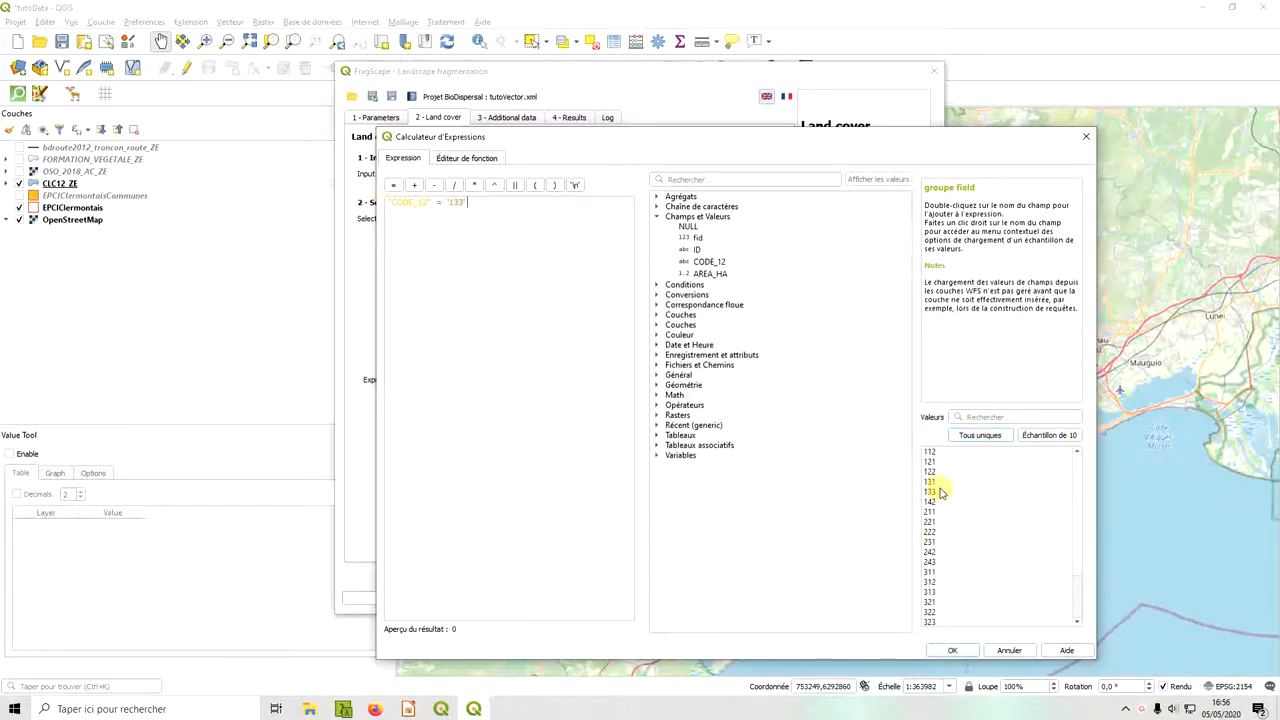
left_click(958, 651)
- Switch the selection mode to By field values and set the selection field to CODE_12, leaving the description field empty
left_click(524, 216)
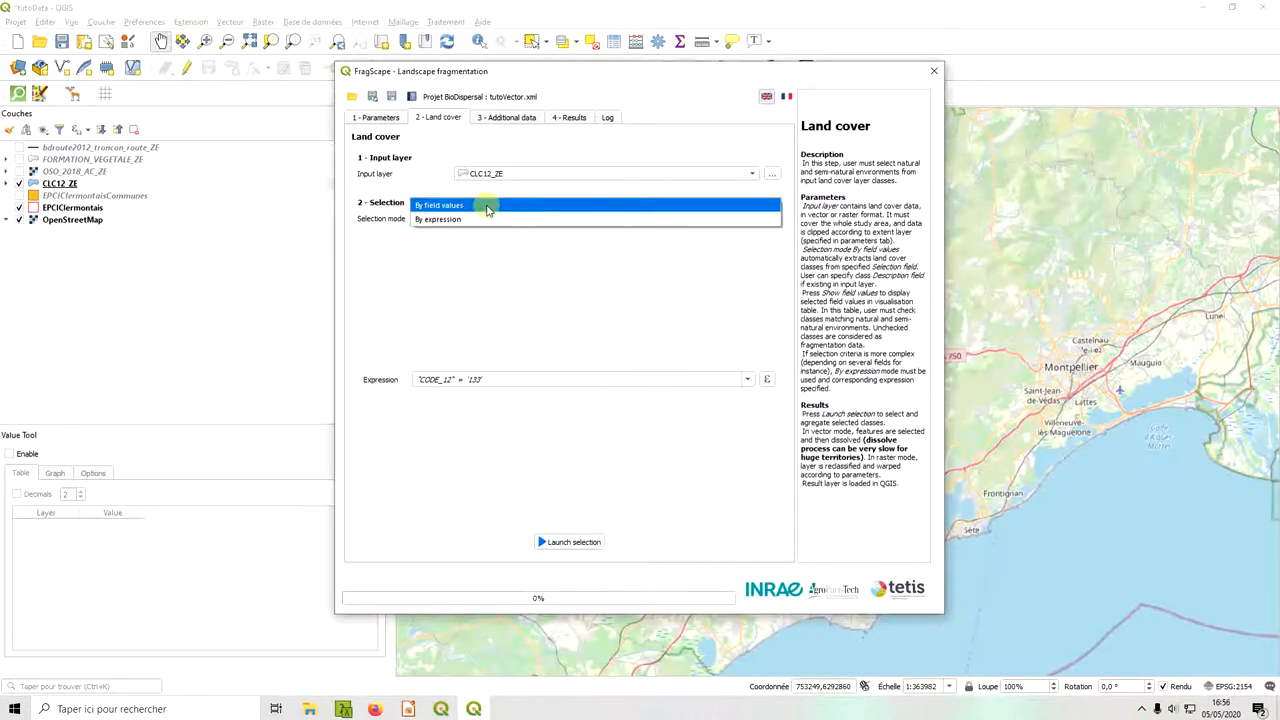
left_click(488, 207)
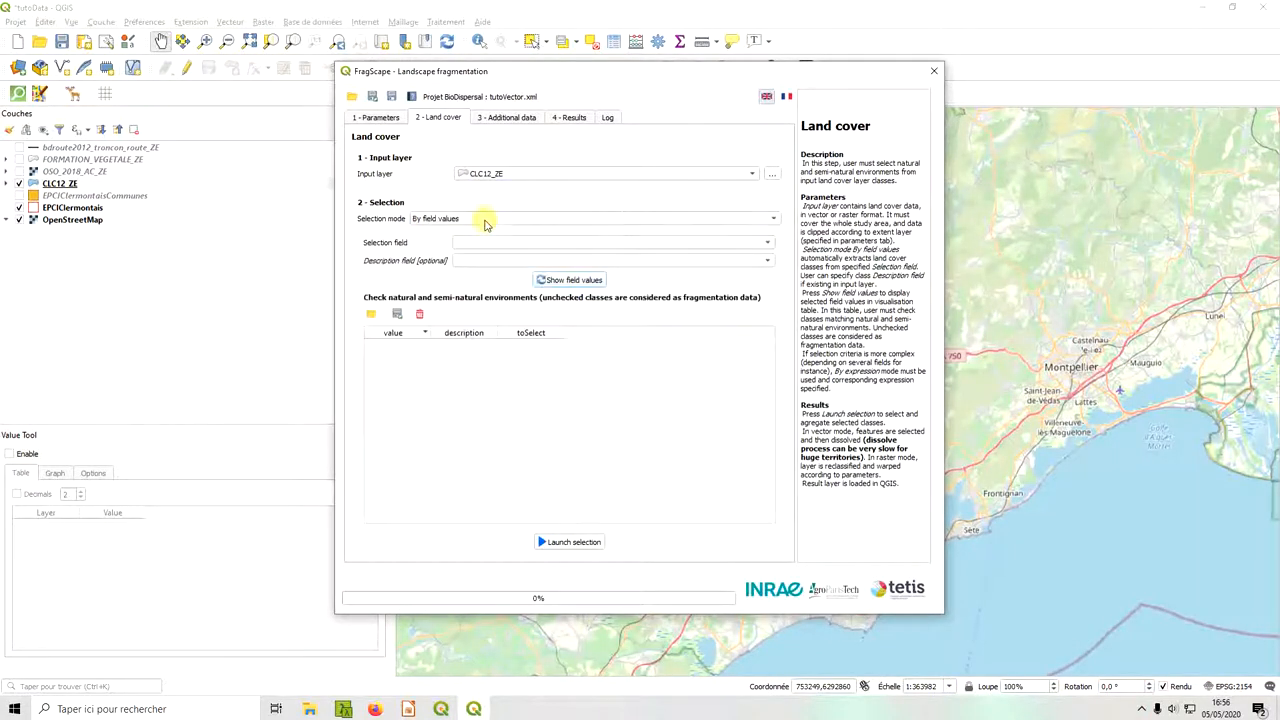
left_click(533, 248)
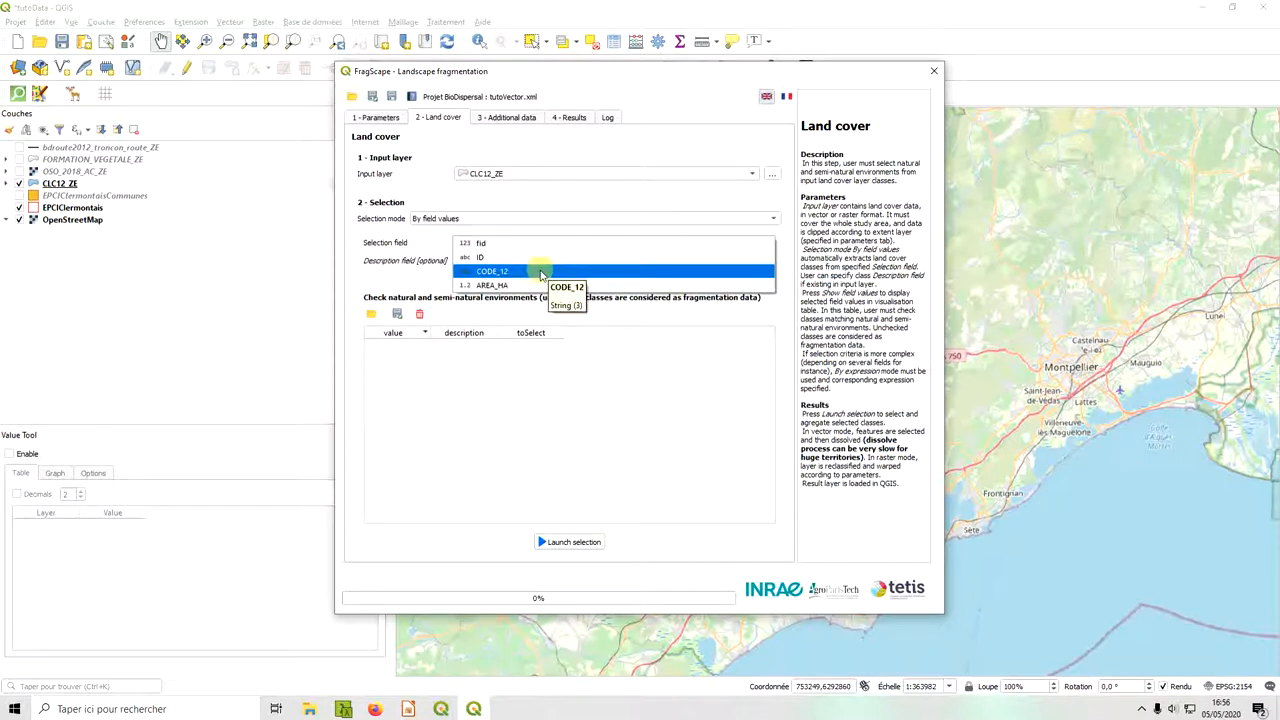
left_click(536, 271)
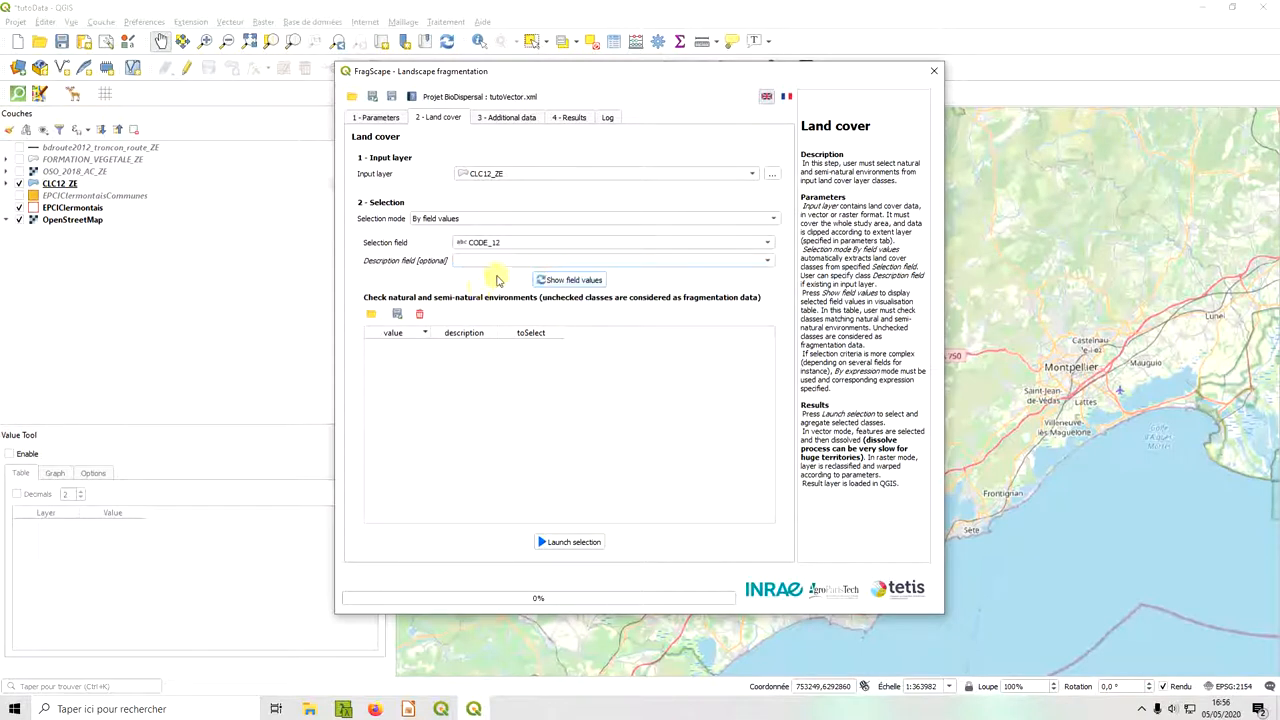
left_click(494, 262)
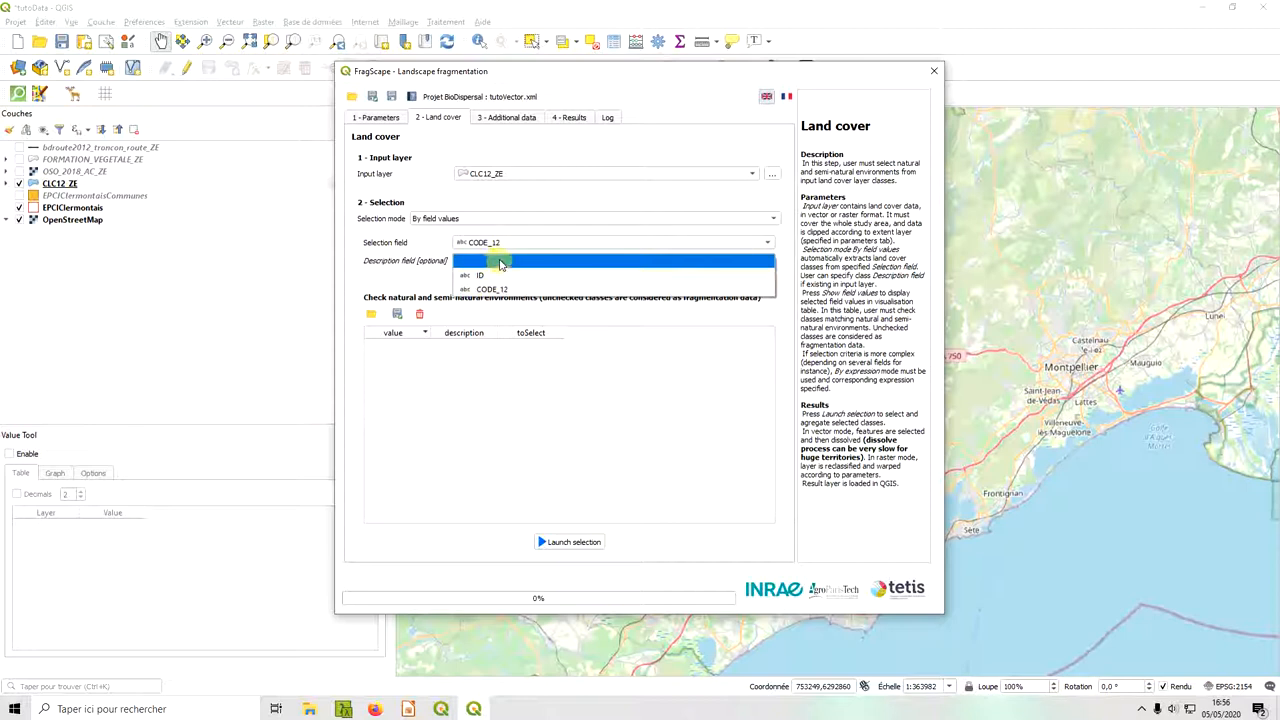
left_click(422, 283)
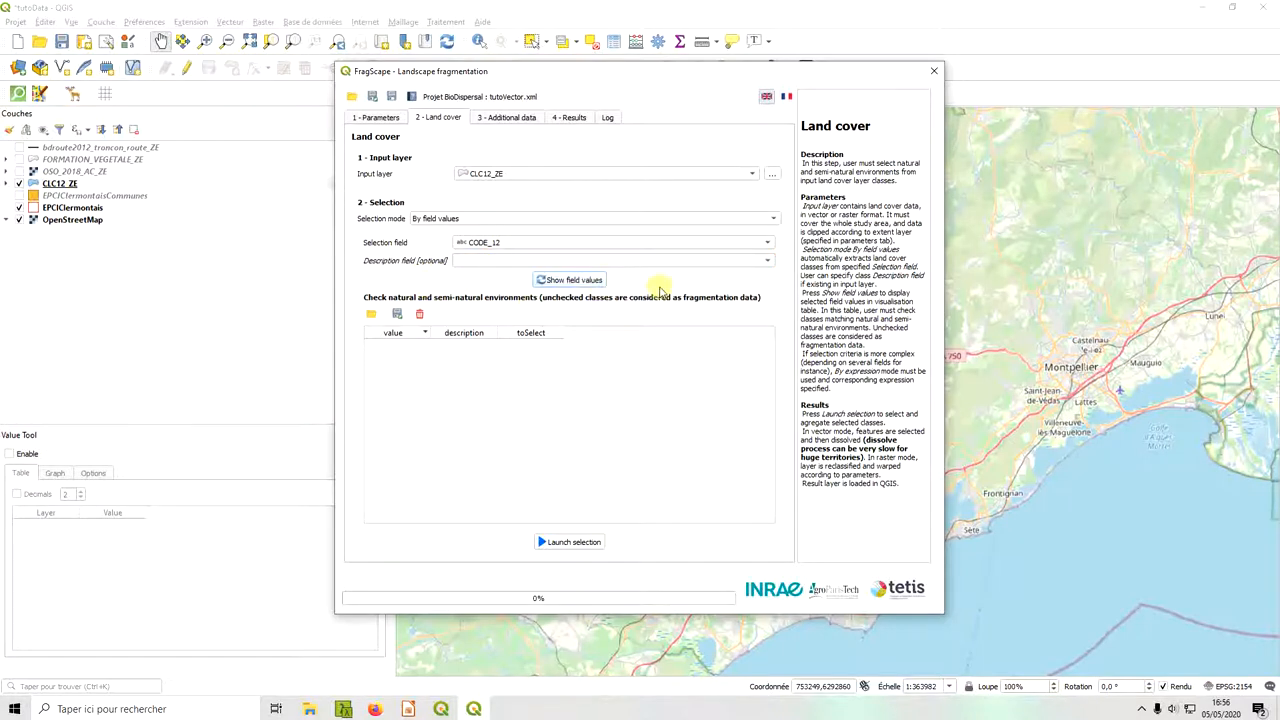
- Load the CODE_12 field values into the class table and look through the listed classes
left_click(600, 284)
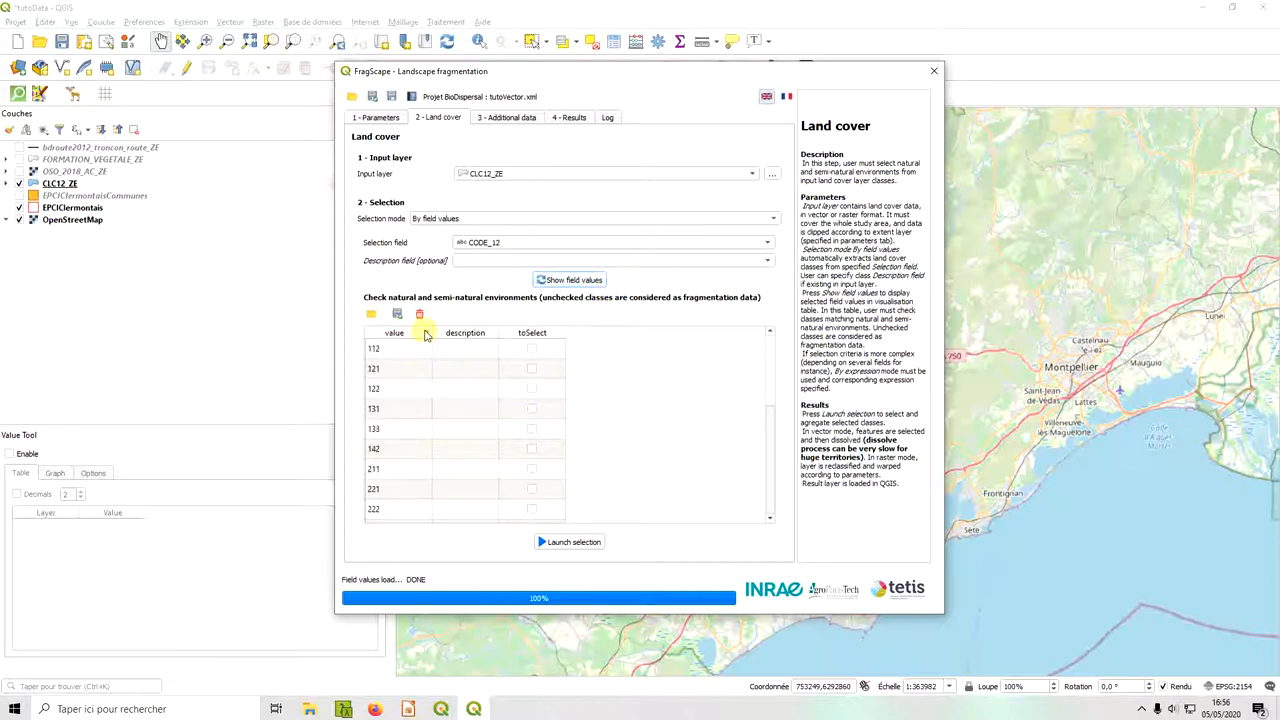
scroll(440, 425, "down", 5)
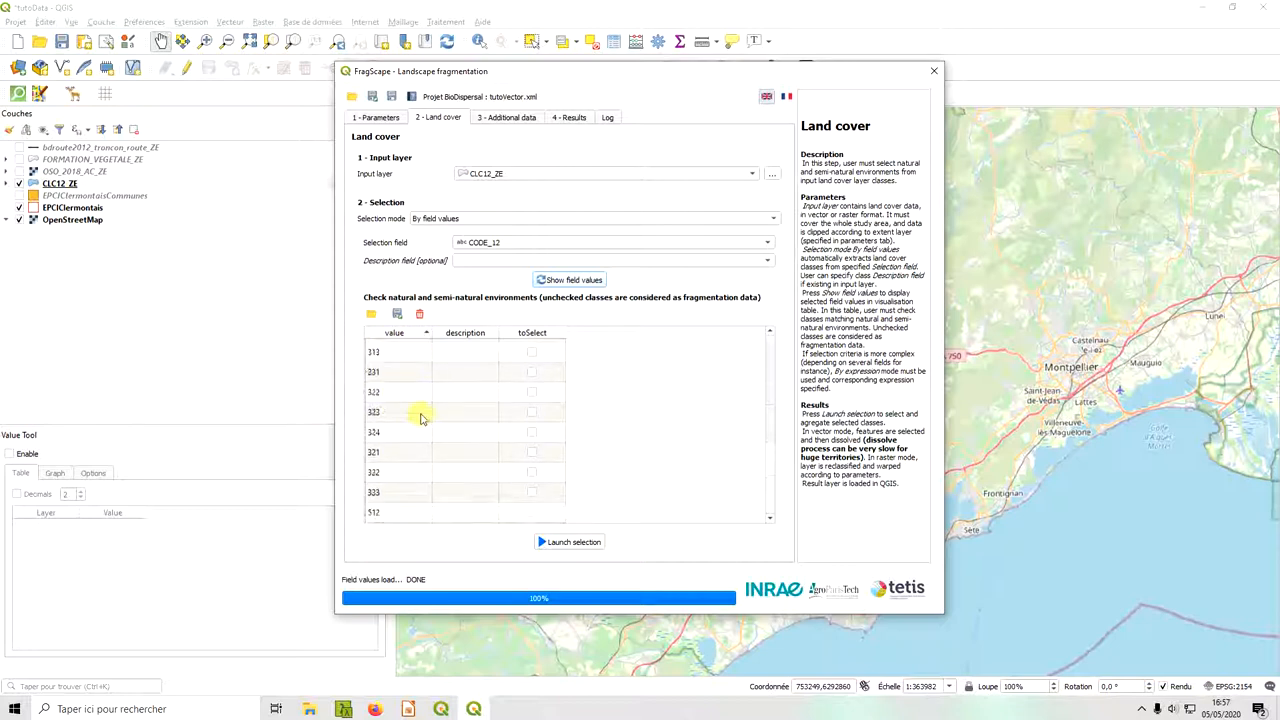
scroll(768, 490, "up", 5)
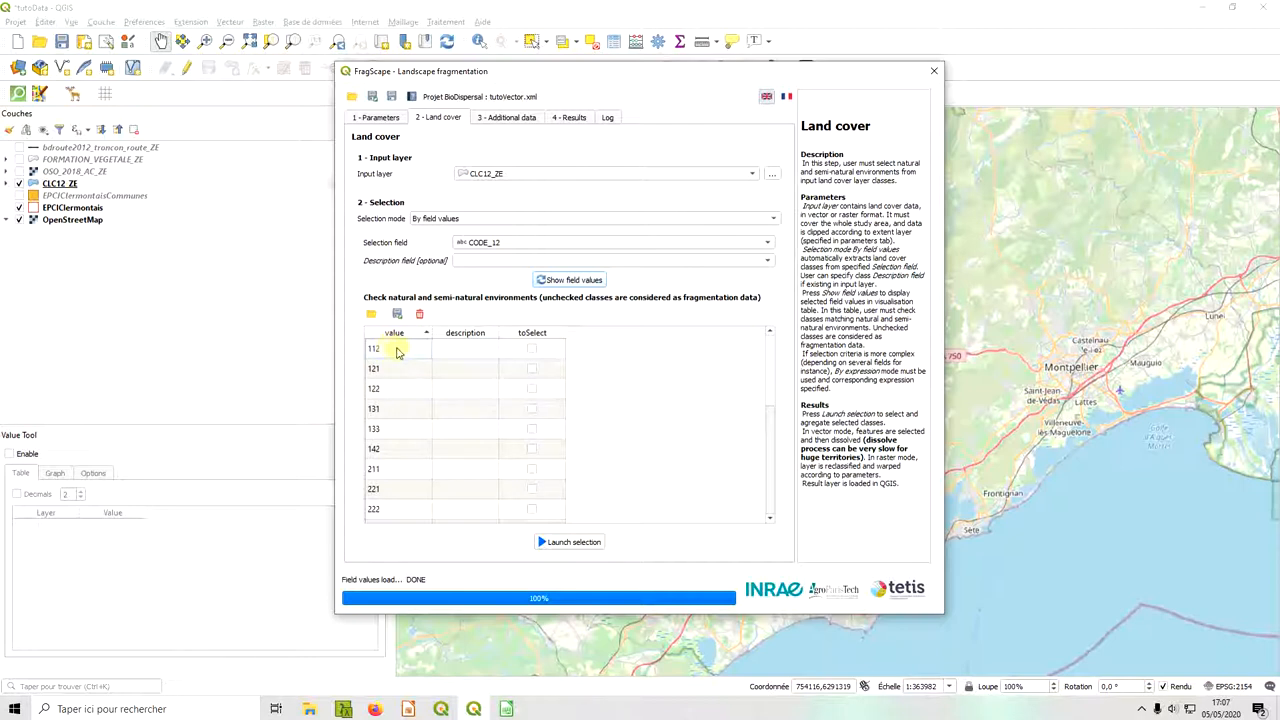
- Describe land cover class 311 as "Forêt de feuillus" and check it as a natural environment to select
left_click(460, 349)
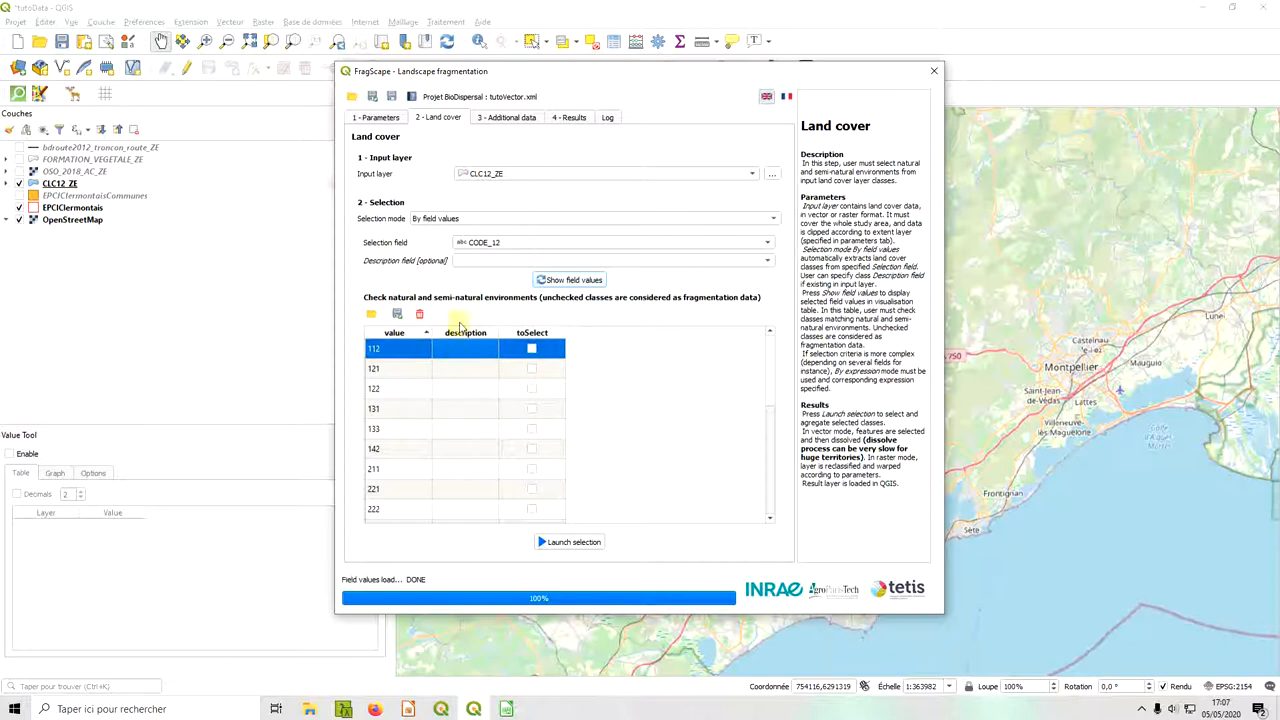
scroll(488, 396, "down", 1)
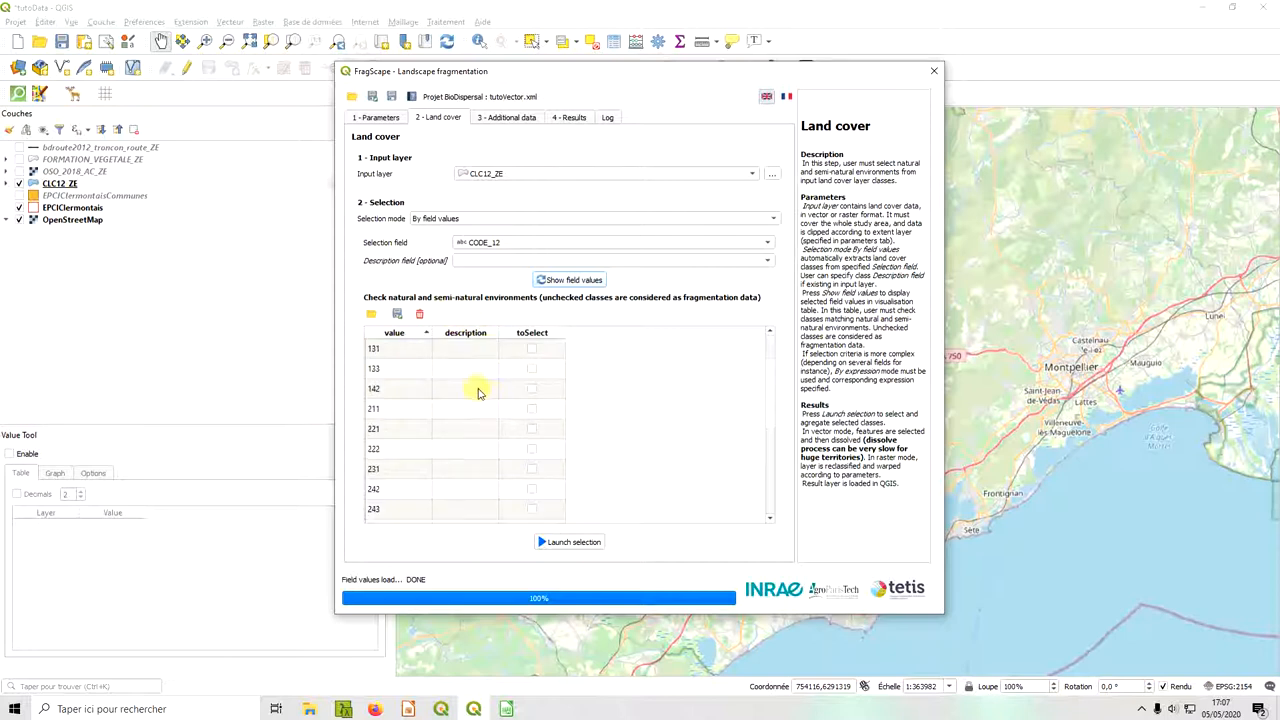
scroll(478, 393, "down", 3)
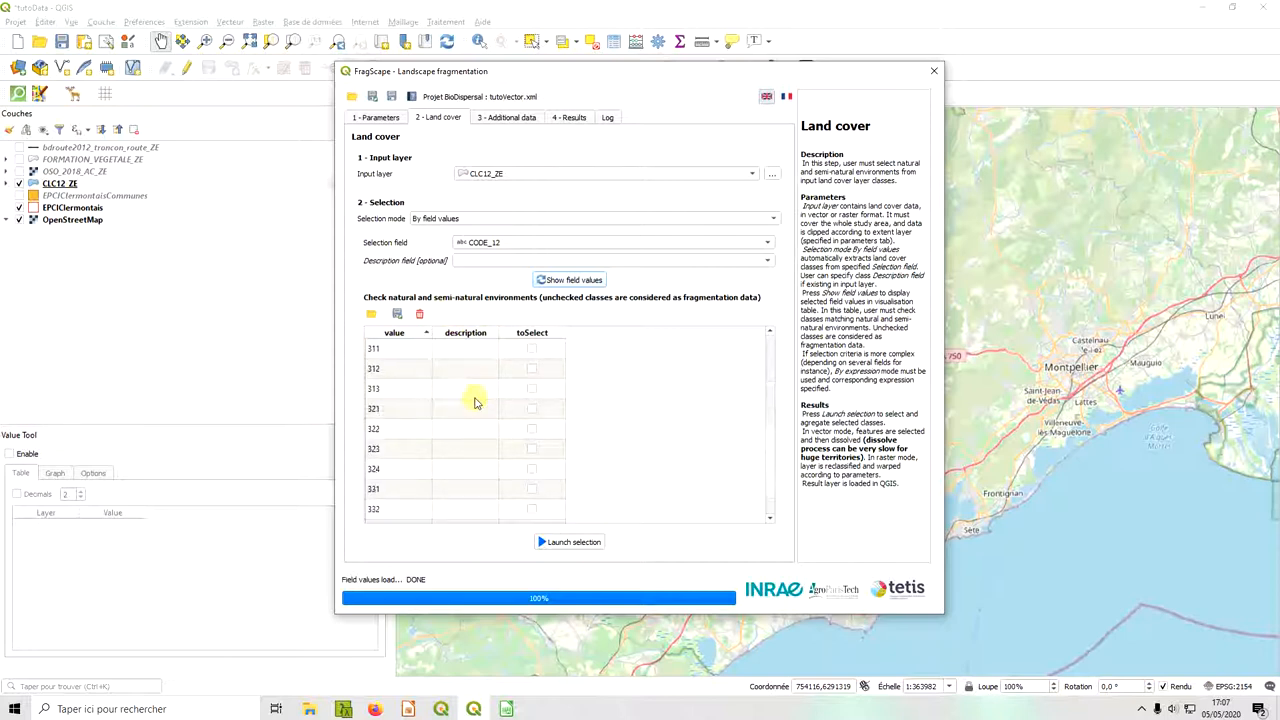
left_click(395, 354)
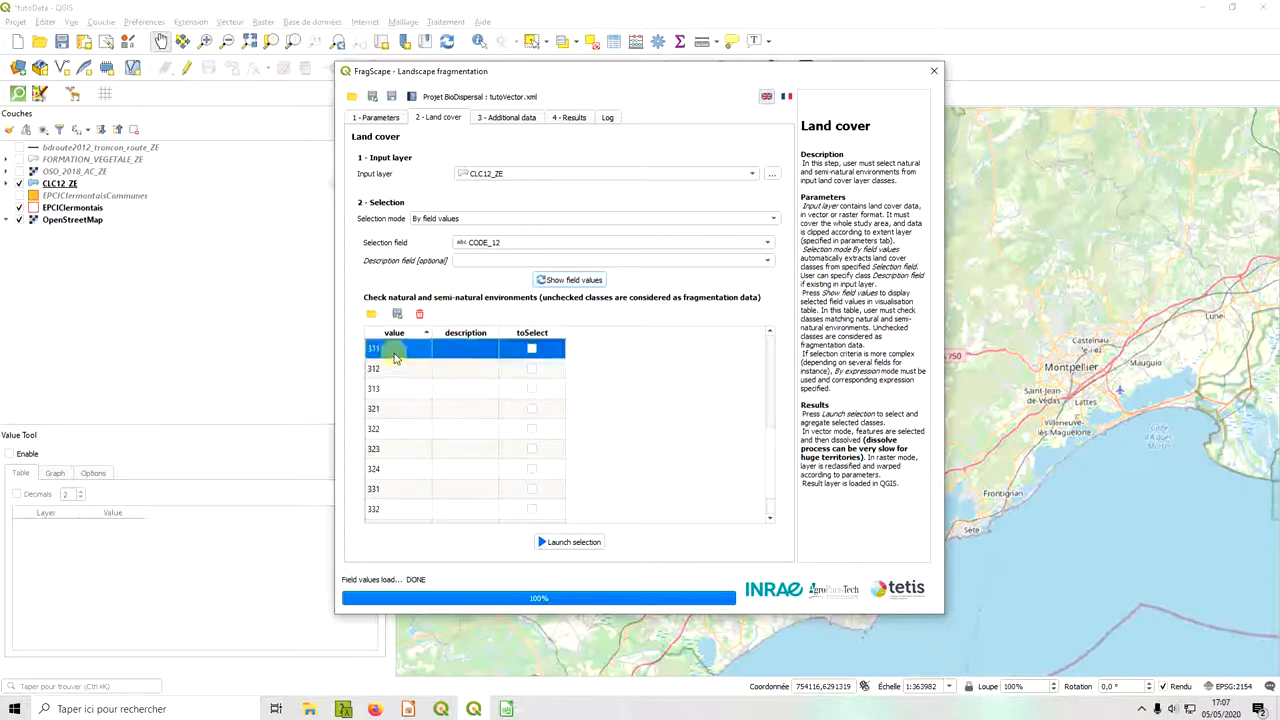
double_click(470, 351)
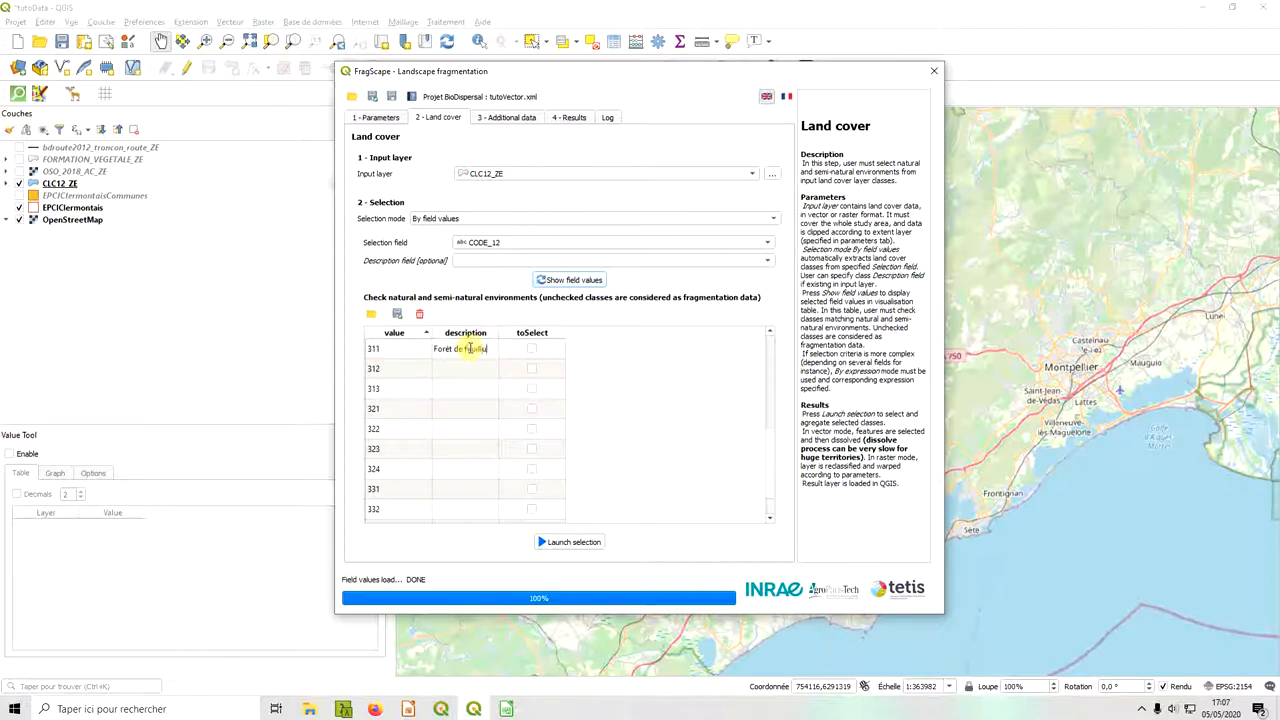
left_click(531, 348)
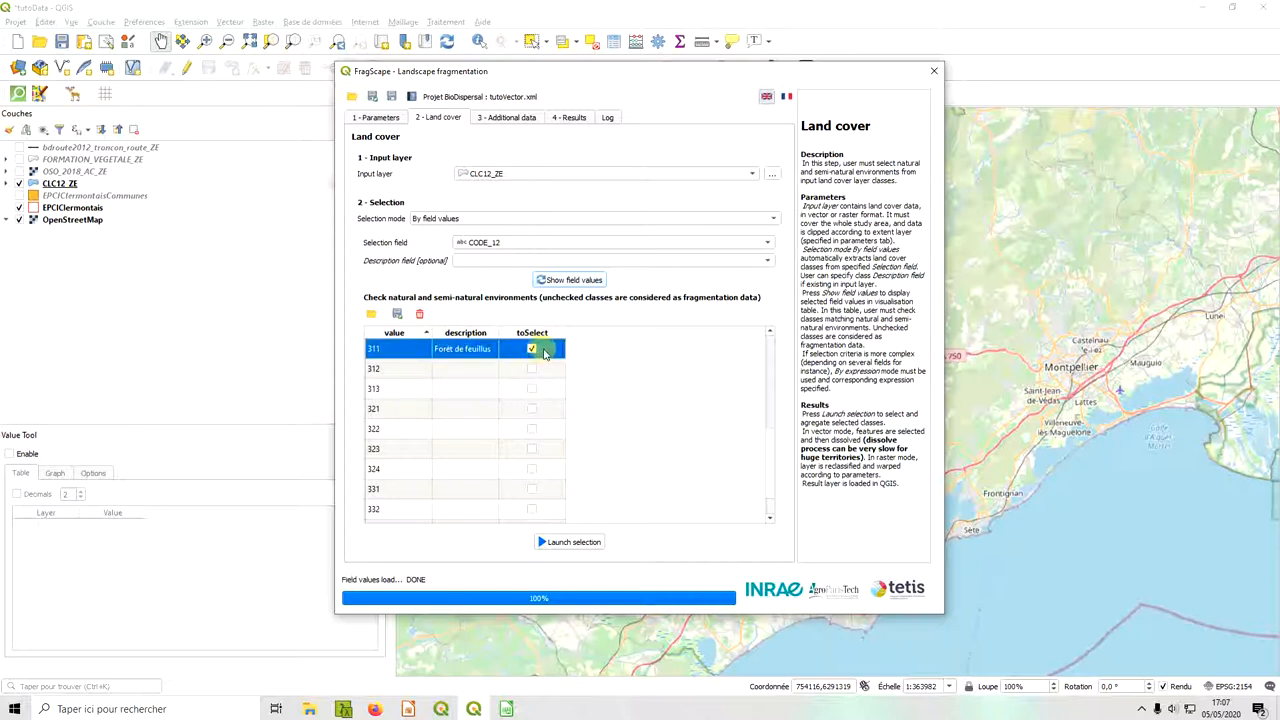
- Save the field values table as the CSV file vectorFields in the Vector folder
scroll(572, 365, "up", 2)
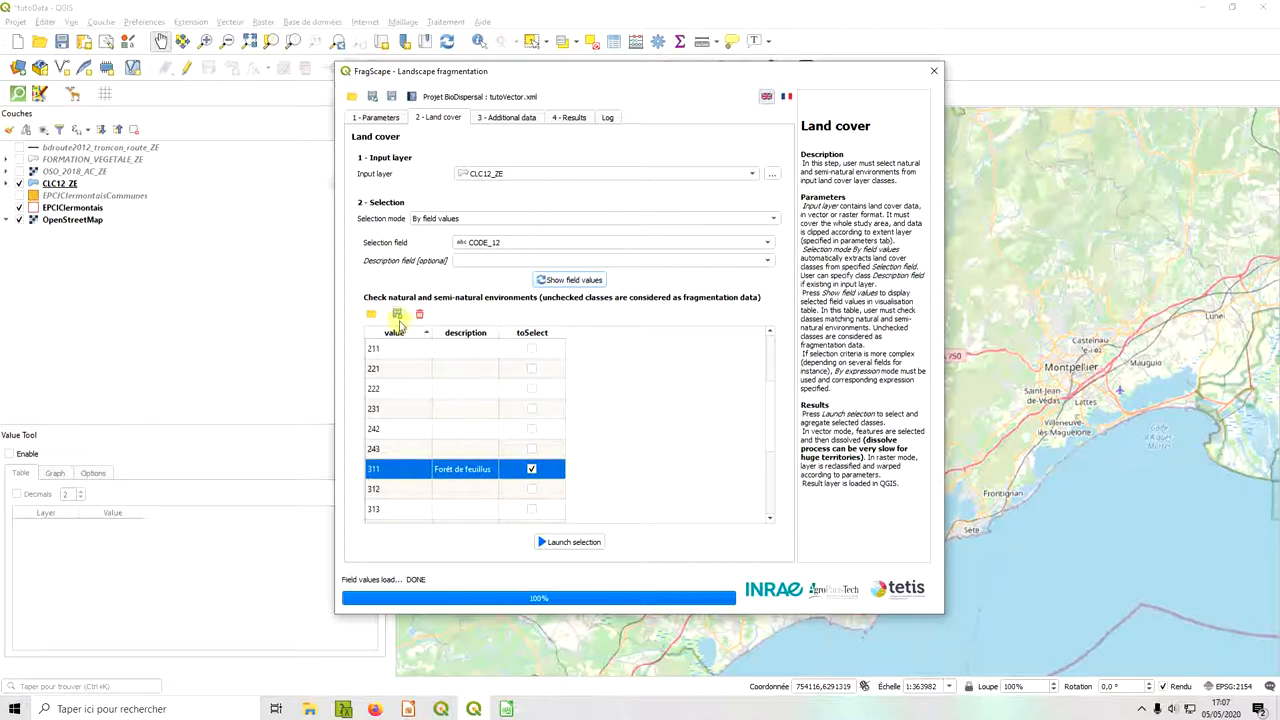
left_click(397, 315)
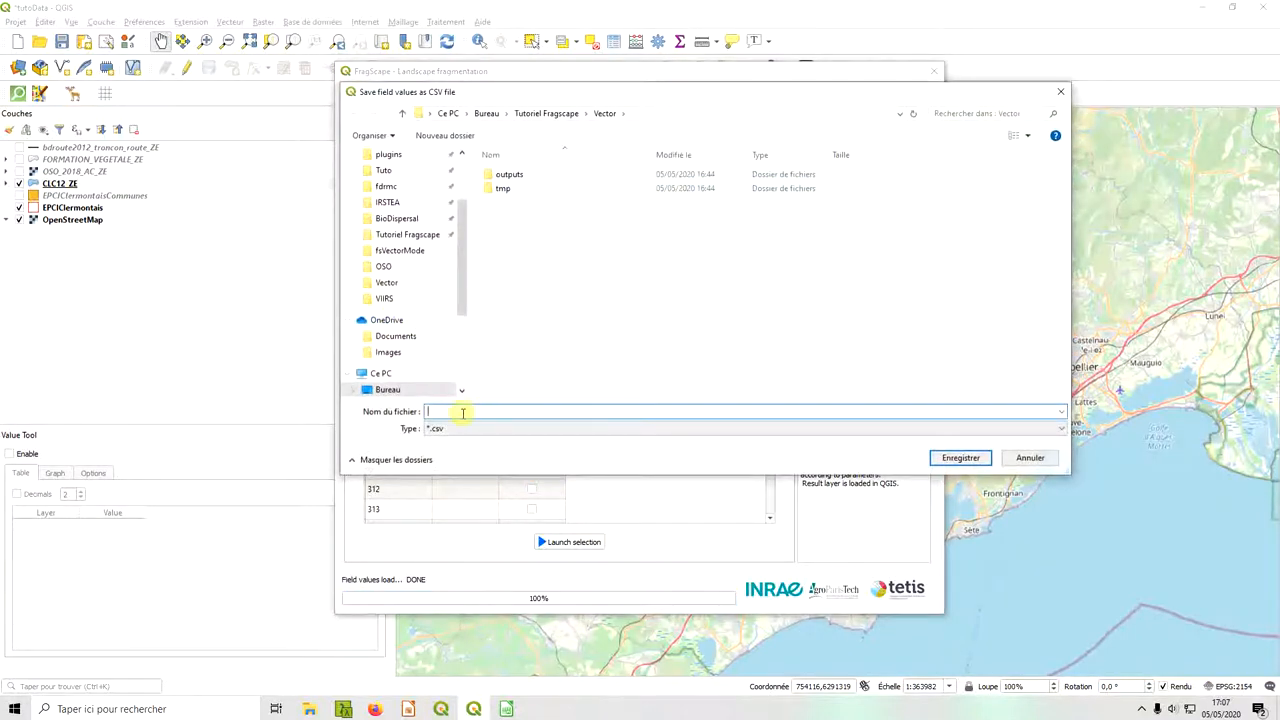
type("vectorFields")
key("Return")
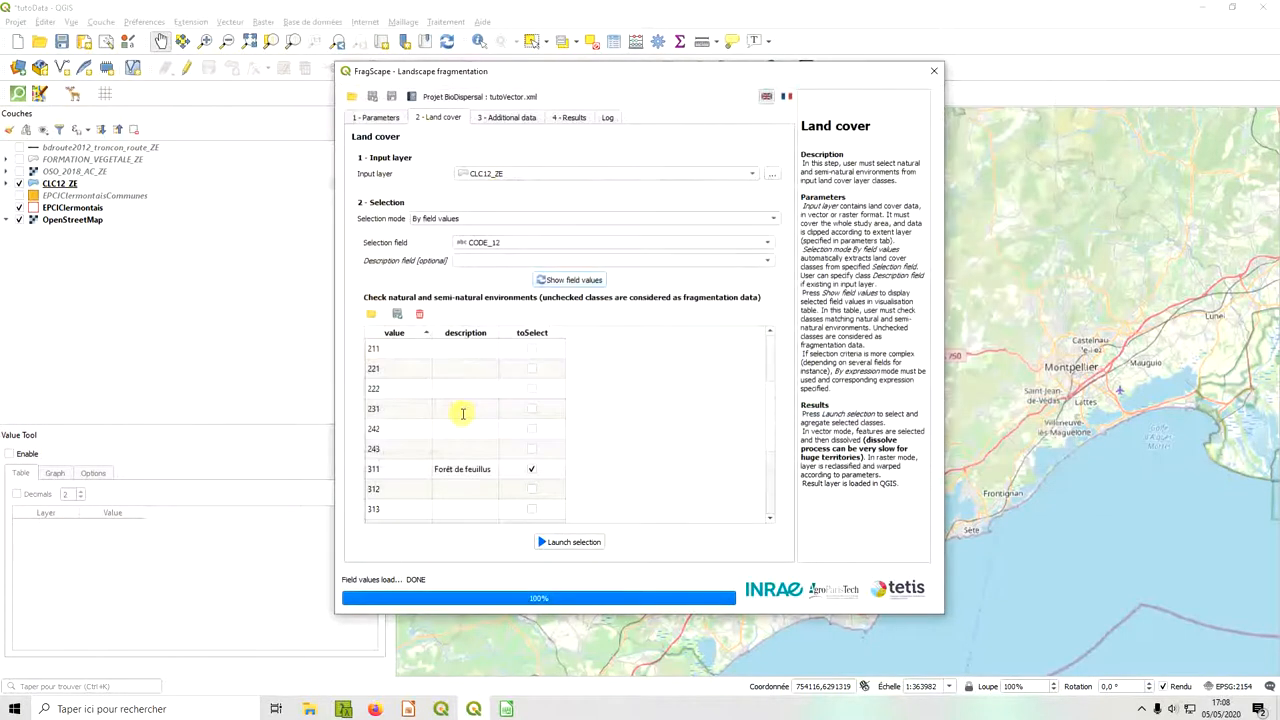
- Open vectorFields from the Vector folder in LibreOffice Calc with the proposed import settings and inspect its toSelect column
left_click(309, 709)
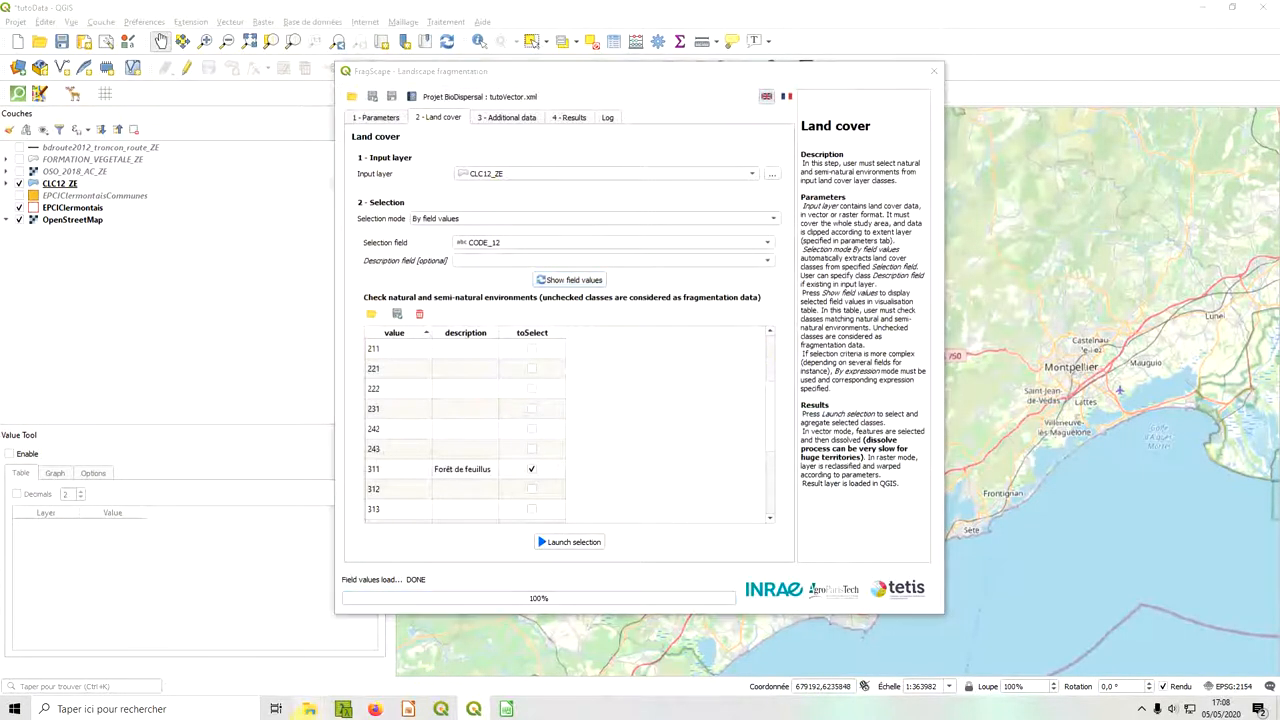
left_click(335, 662)
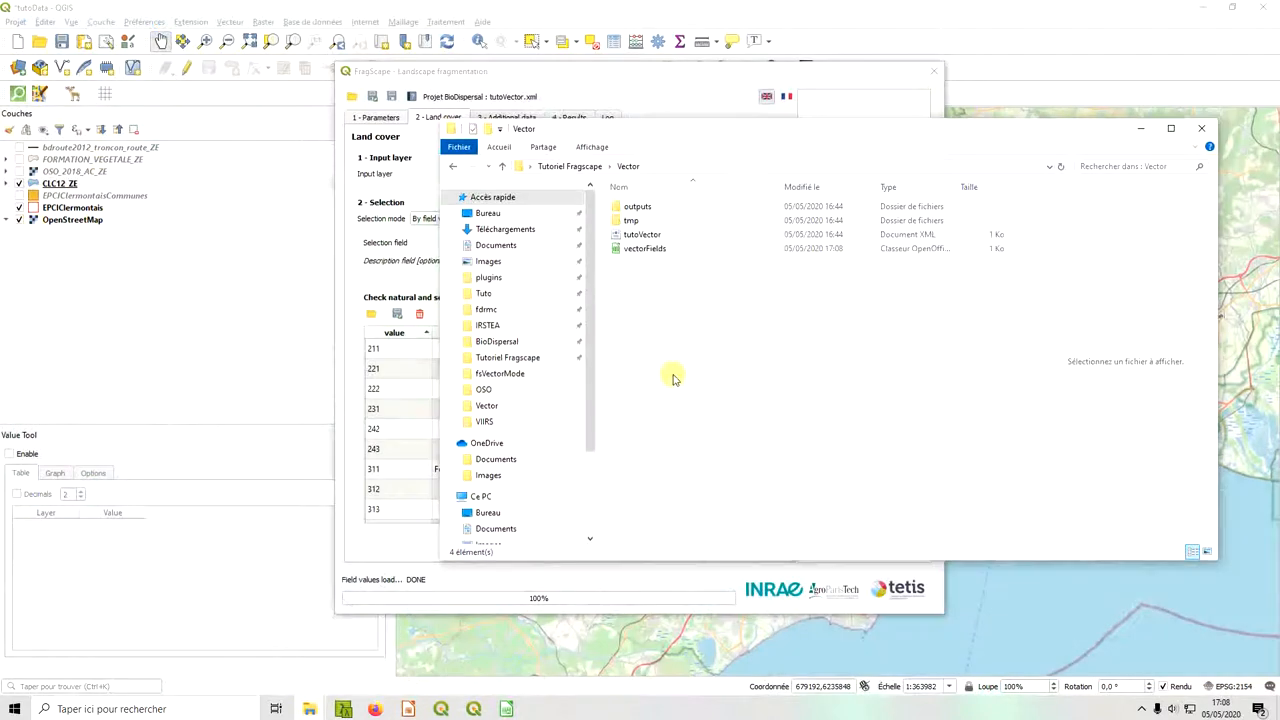
double_click(683, 253)
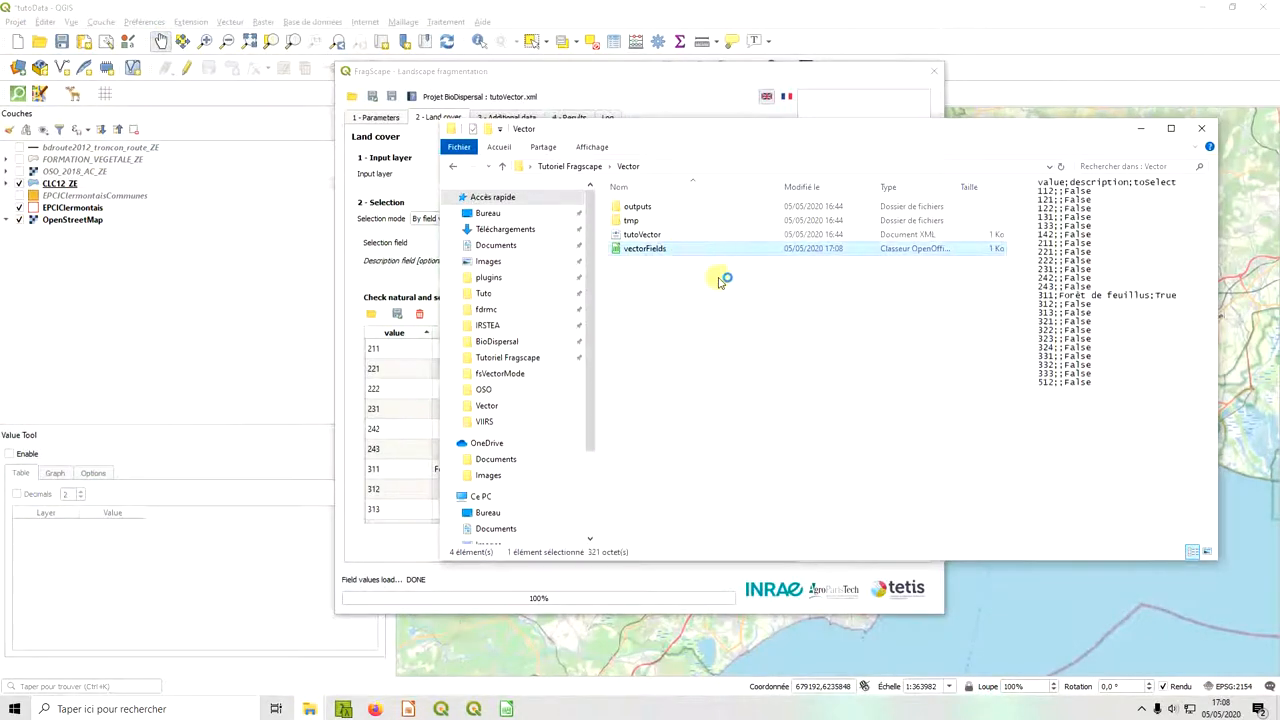
left_click(930, 551)
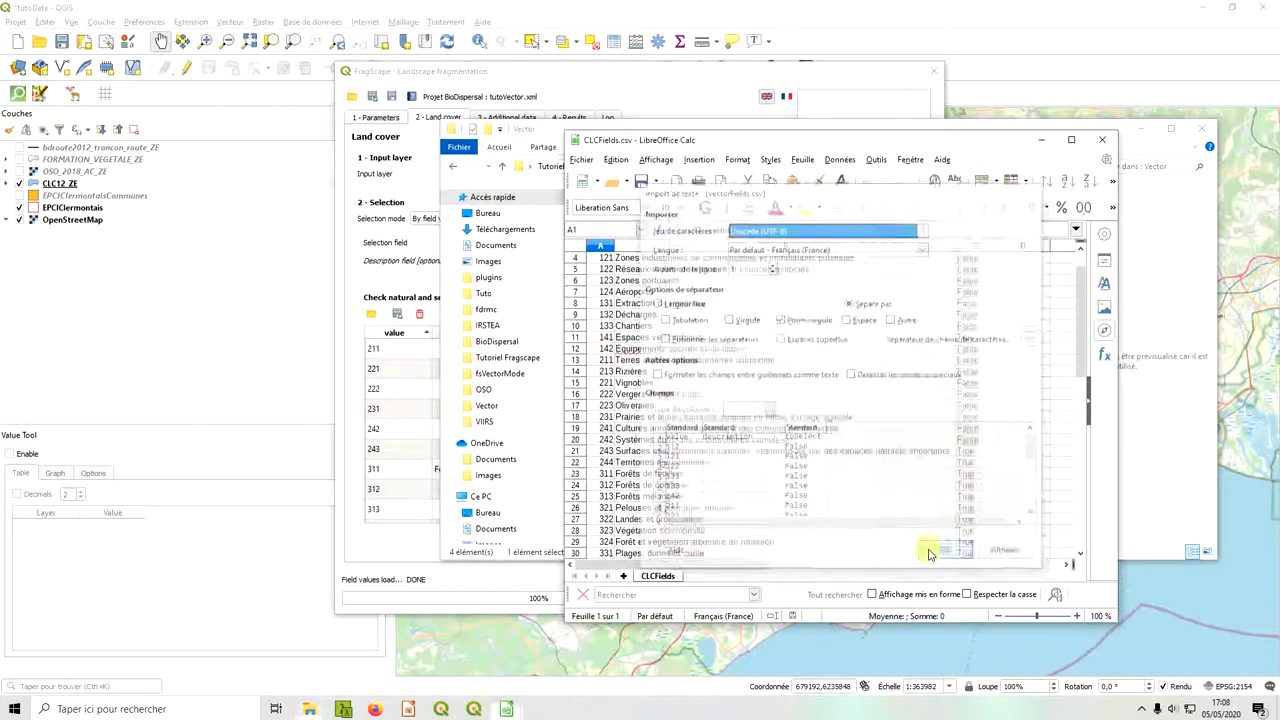
left_click_drag(800, 133, 695, 137)
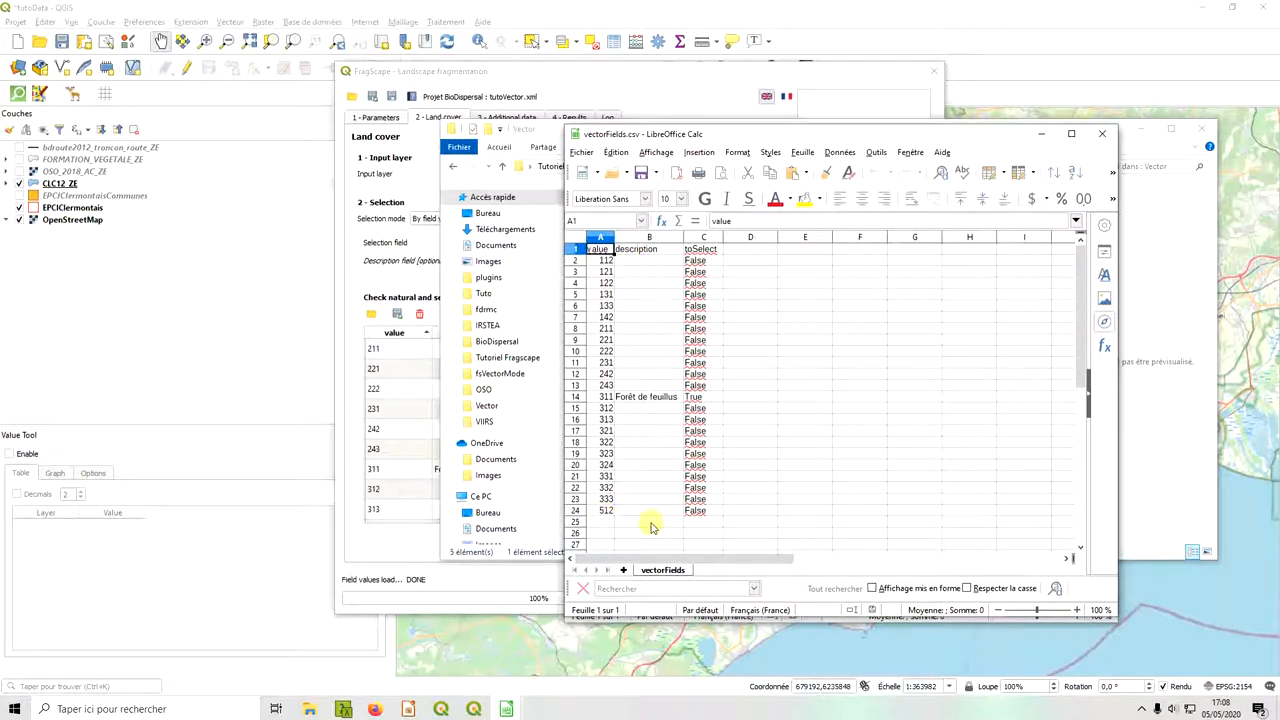
left_click(695, 261)
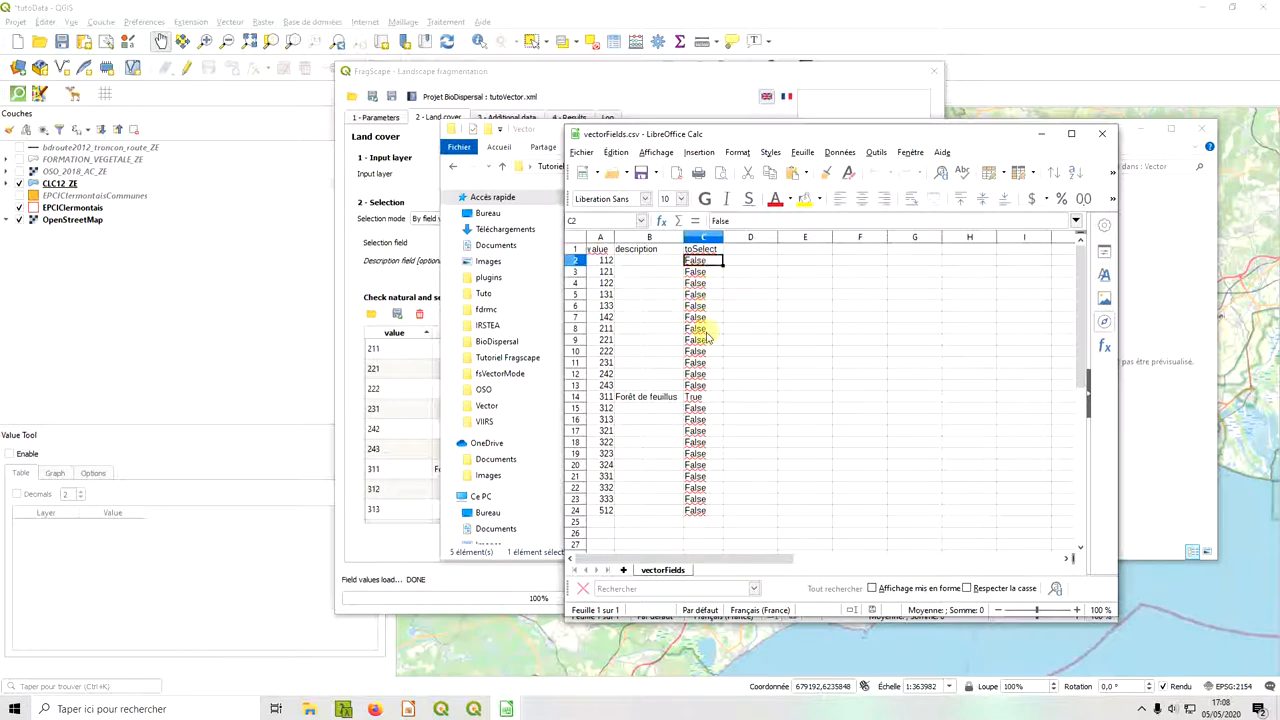
left_click(706, 397)
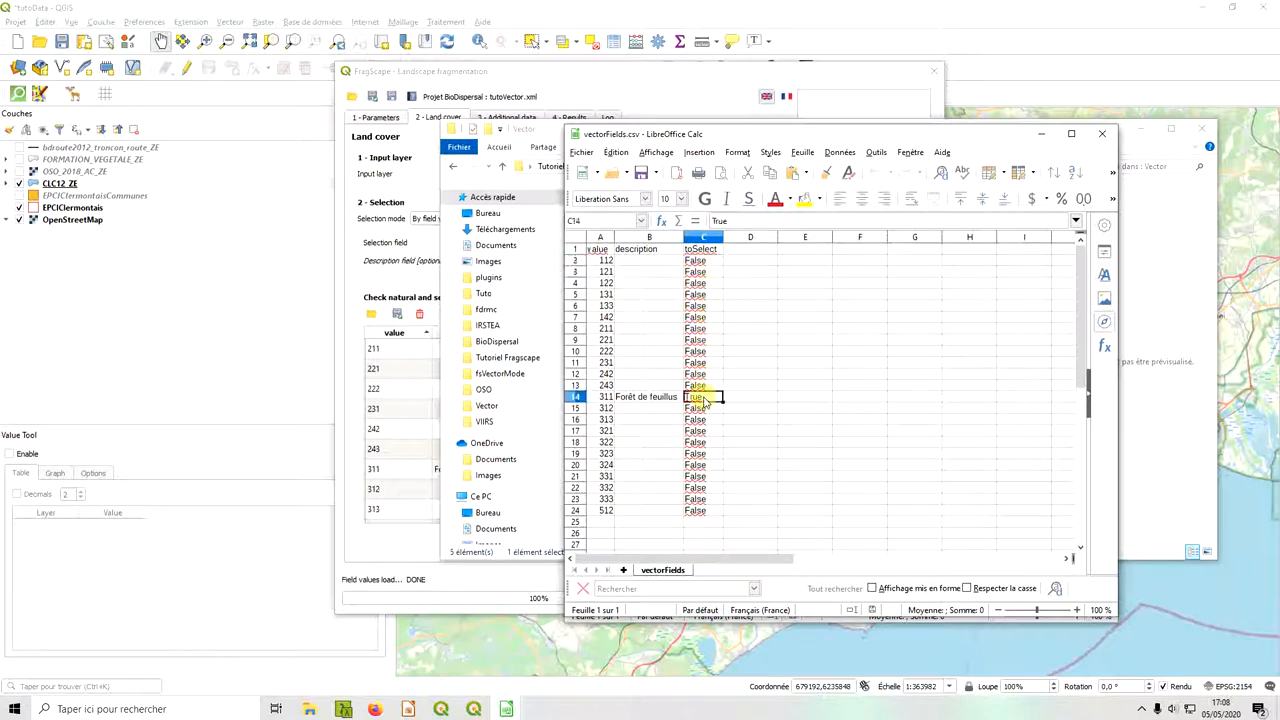
left_click(705, 376)
left_click(697, 397)
- Replace the contents of the vectorFields sheet with the whole CLCFields sheet, and save it in Text CSV format
left_click_drag(713, 140, 838, 218)
left_click(578, 246)
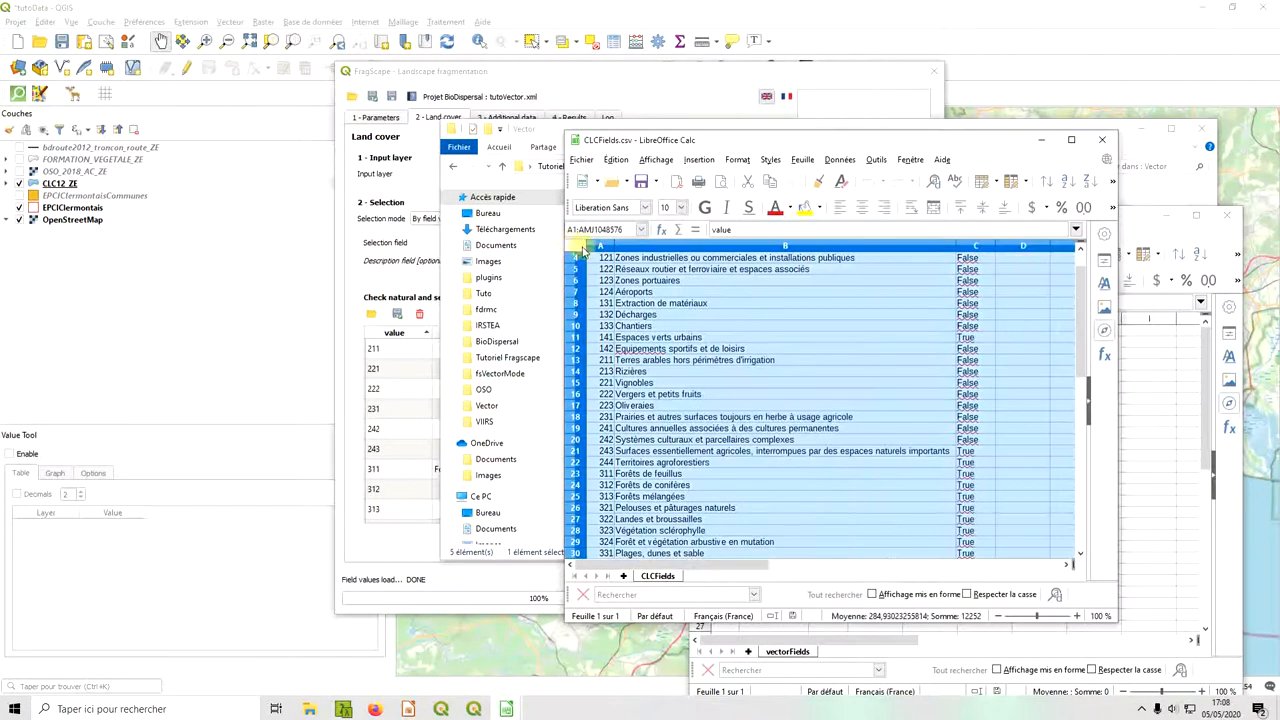
left_click(1136, 372)
left_click_drag(1148, 390, 1148, 402)
left_click_drag(1050, 212, 954, 146)
left_click(580, 246)
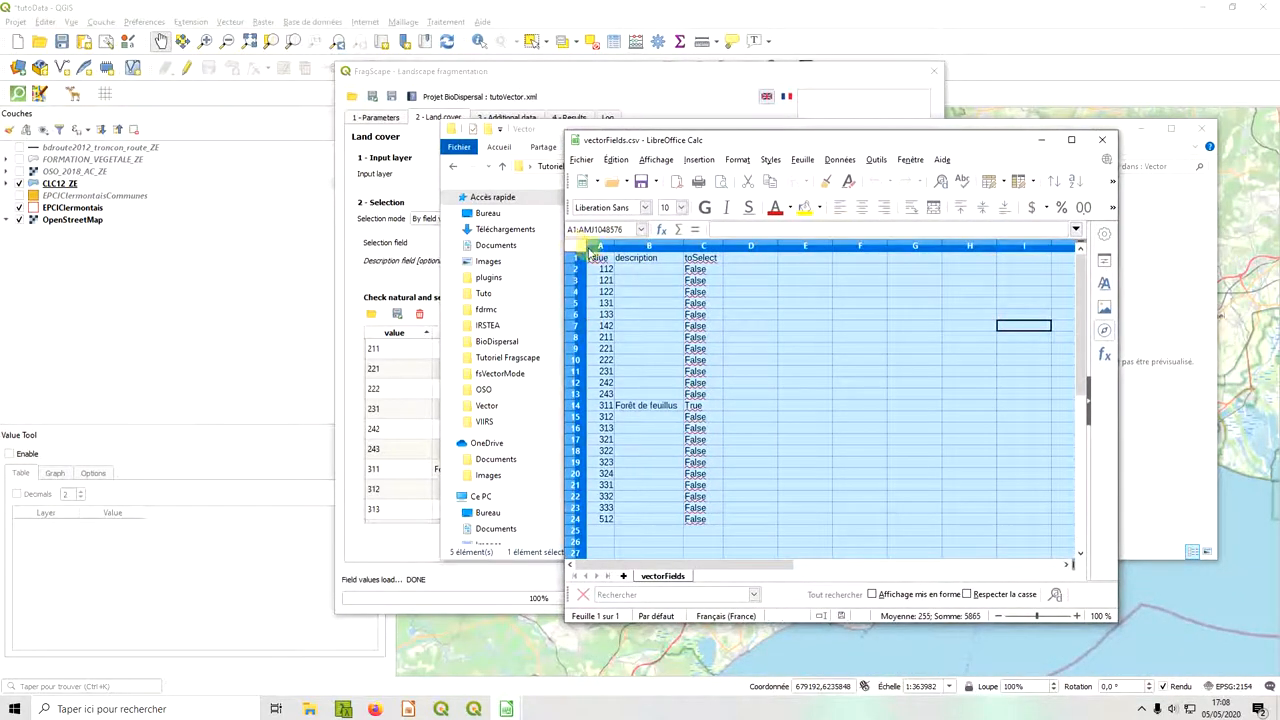
left_click(596, 257)
key("ctrl+v")
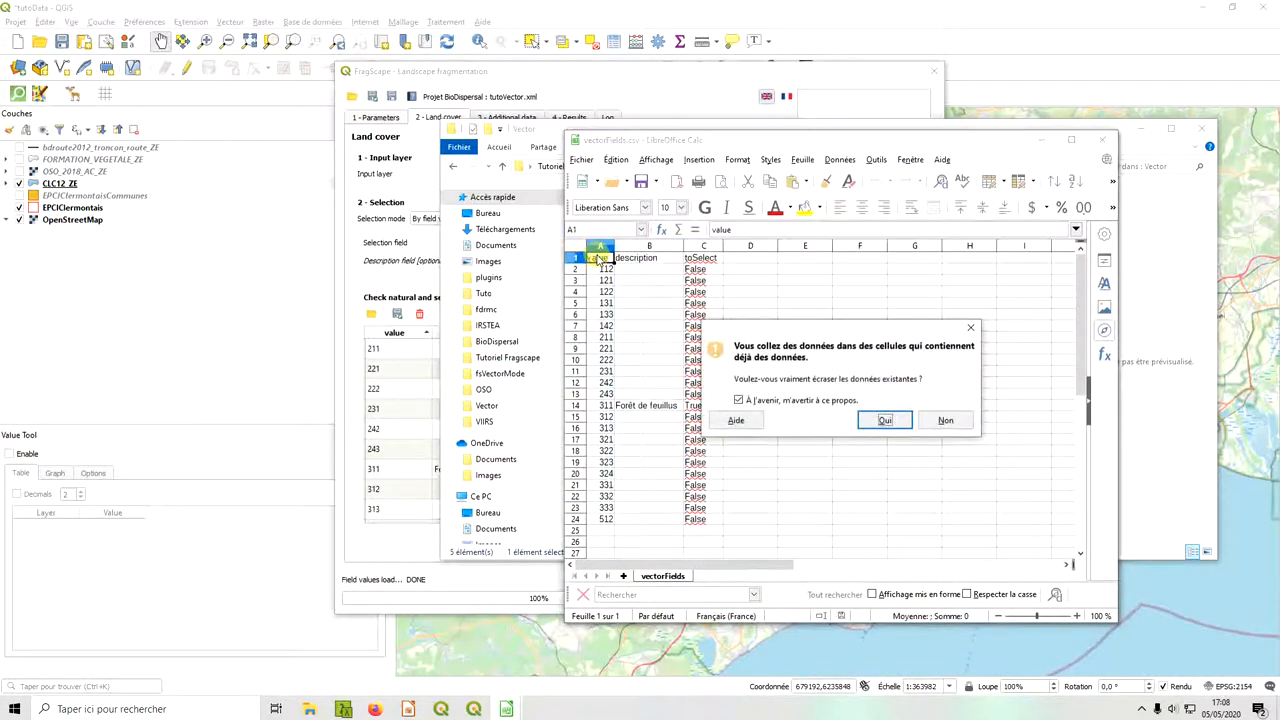
left_click(885, 421)
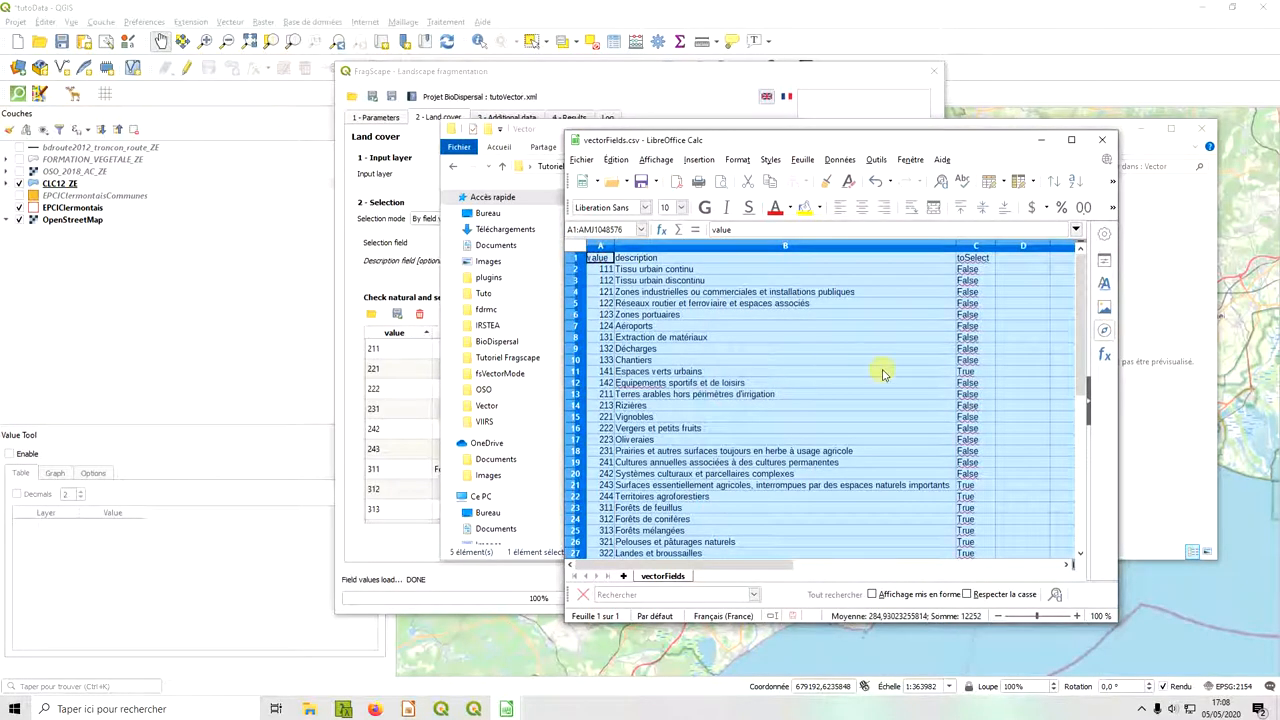
key("ctrl+s")
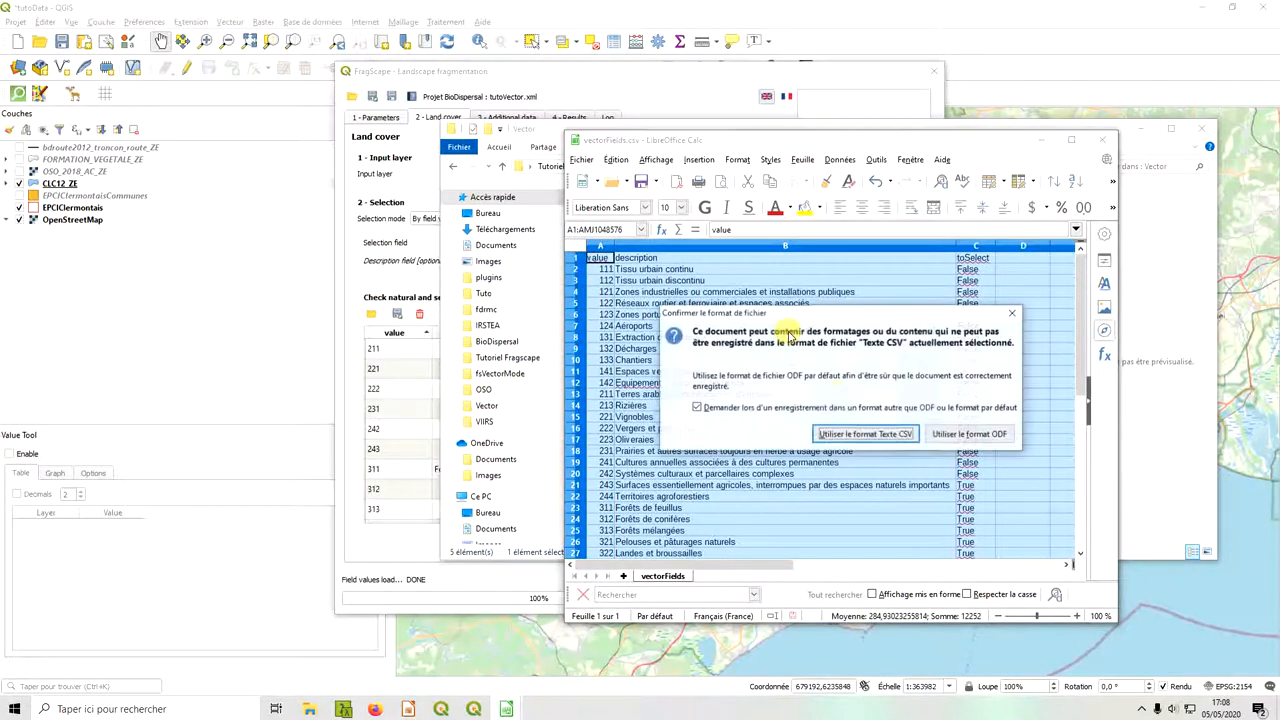
left_click(840, 431)
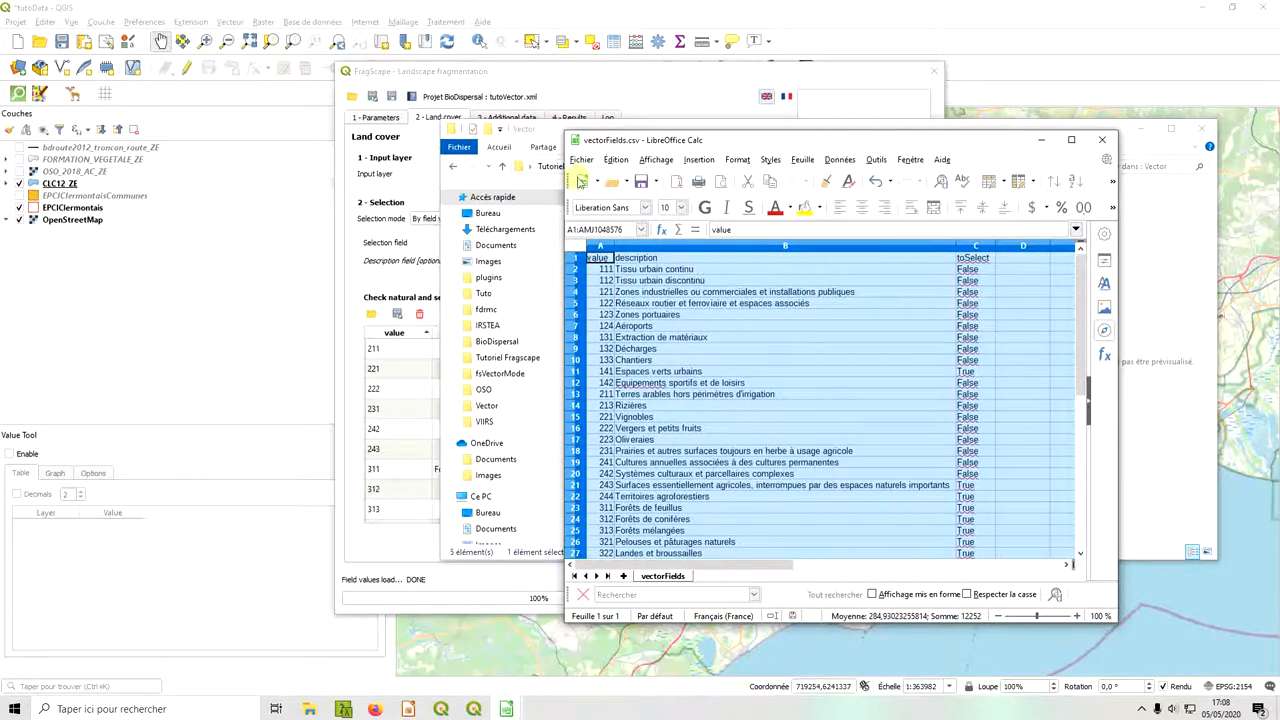
- Switch to FragScape, load the vectorFields CSV into the land cover class table and adjust the description column width to show toSelect
left_click(553, 76)
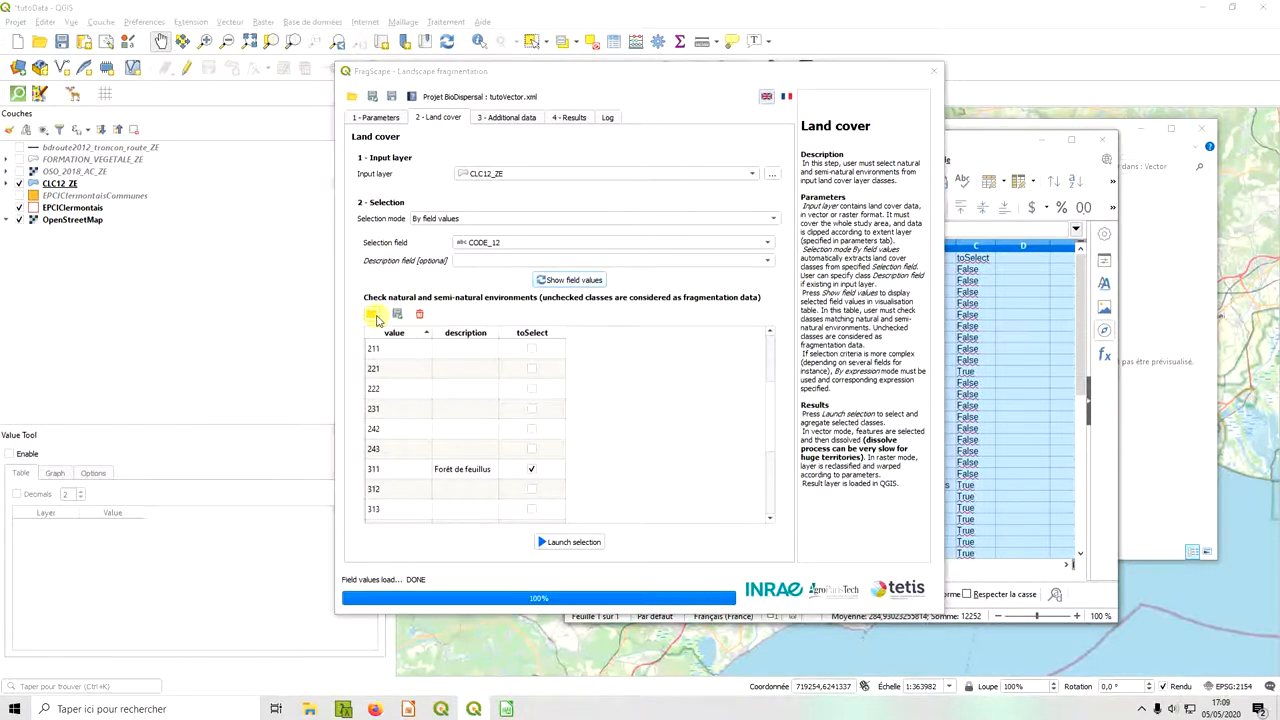
left_click(372, 315)
double_click(641, 203)
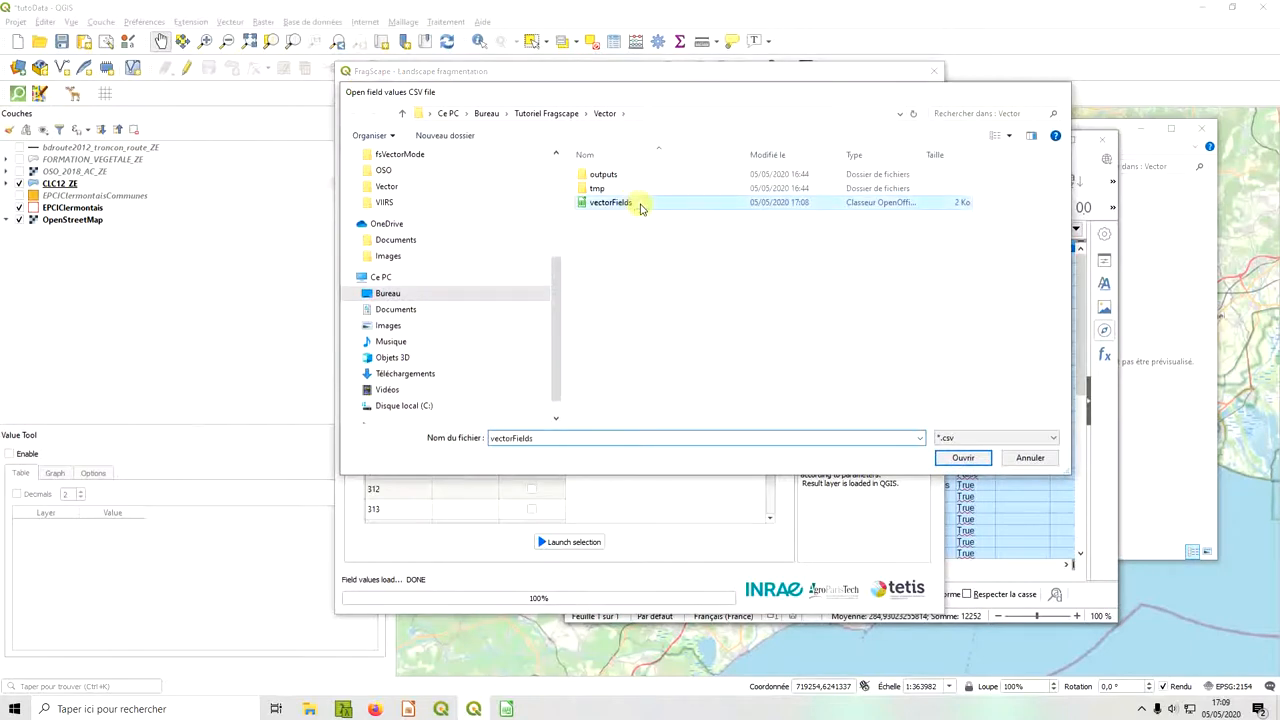
double_click(502, 333)
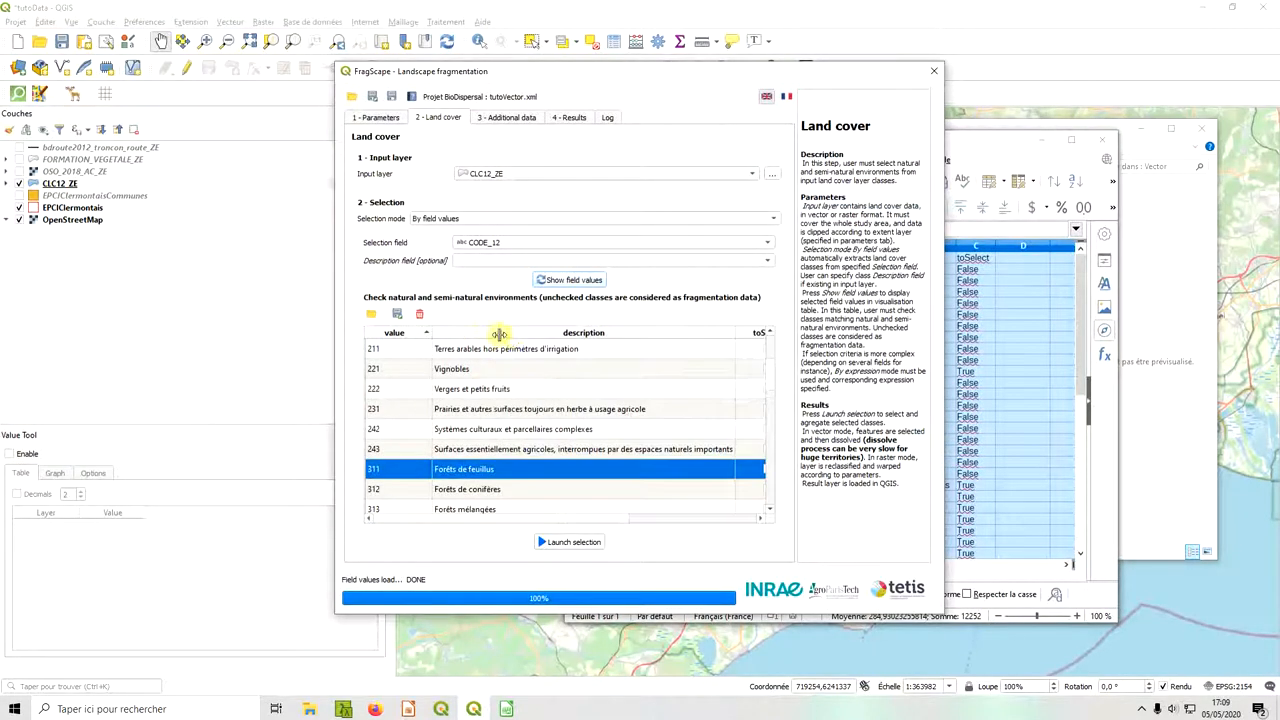
left_click_drag(731, 334, 684, 334)
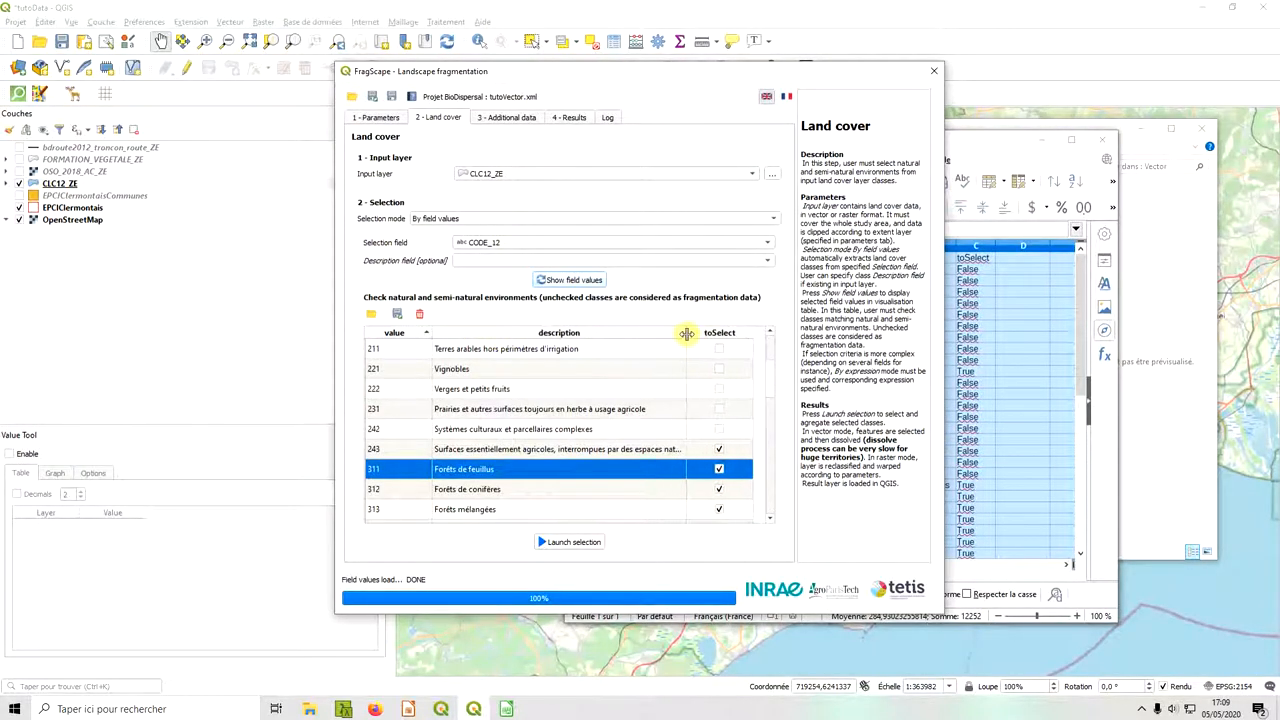
- Review the loaded classes, launch the land cover selection and inspect the landuseSelectionDissolve layer on the map
left_click(530, 452)
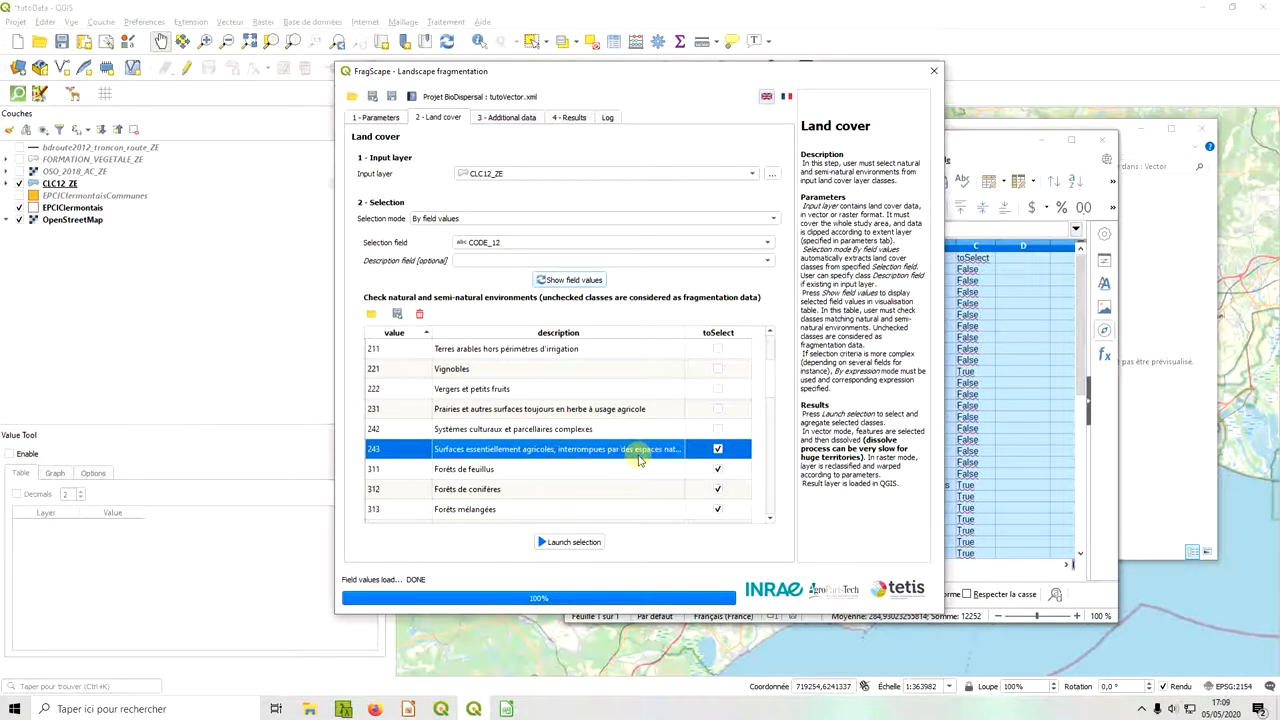
scroll(528, 465, "down", 2)
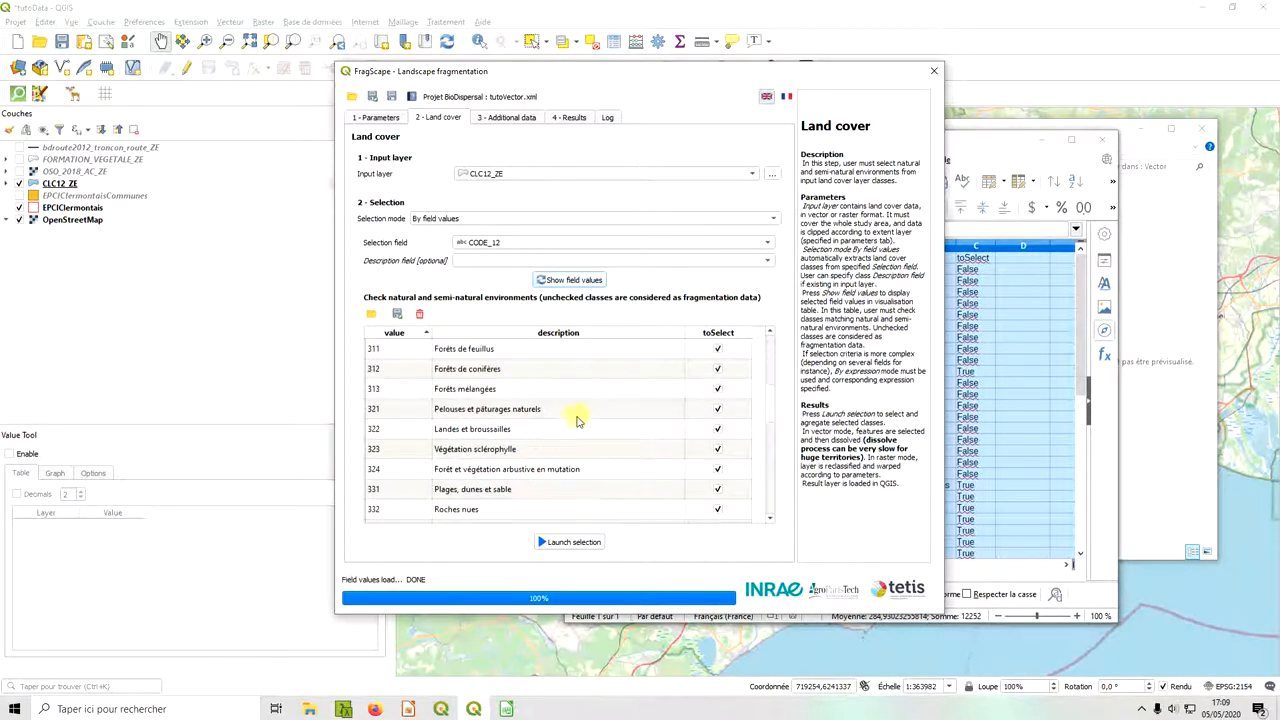
scroll(580, 425, "down", 6)
scroll(593, 432, "down", 3)
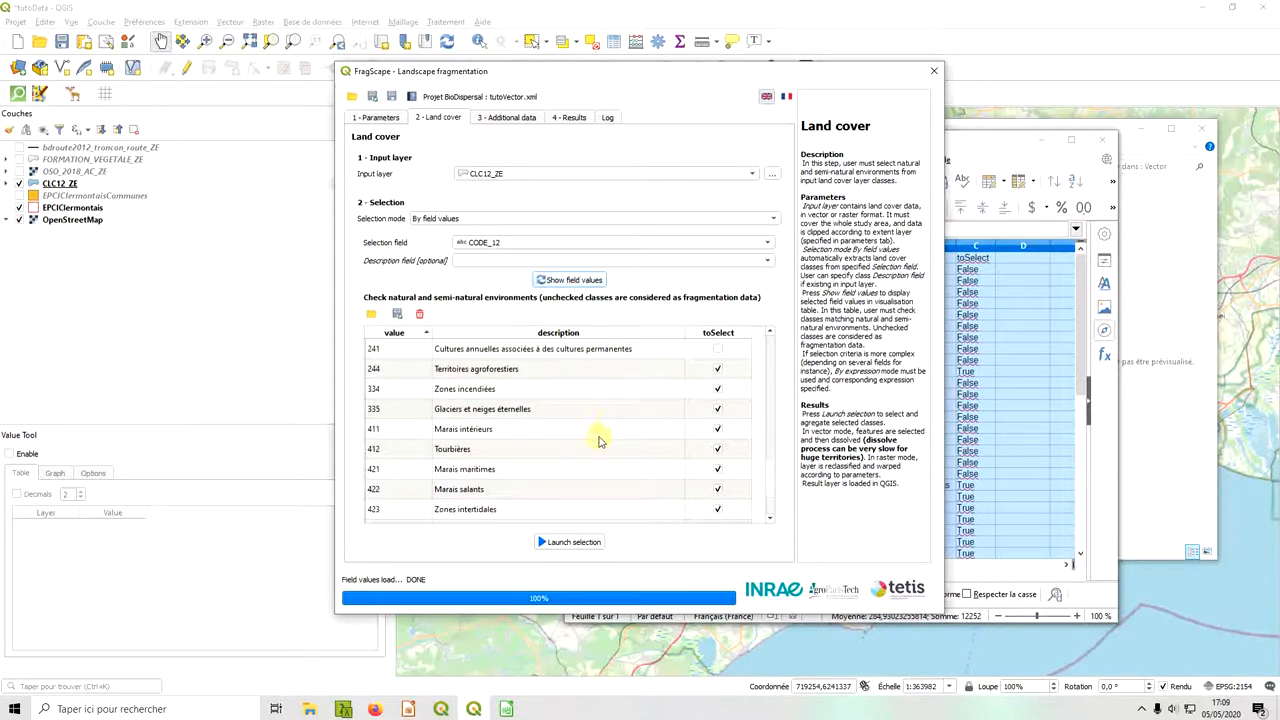
left_click_drag(766, 491, 771, 337)
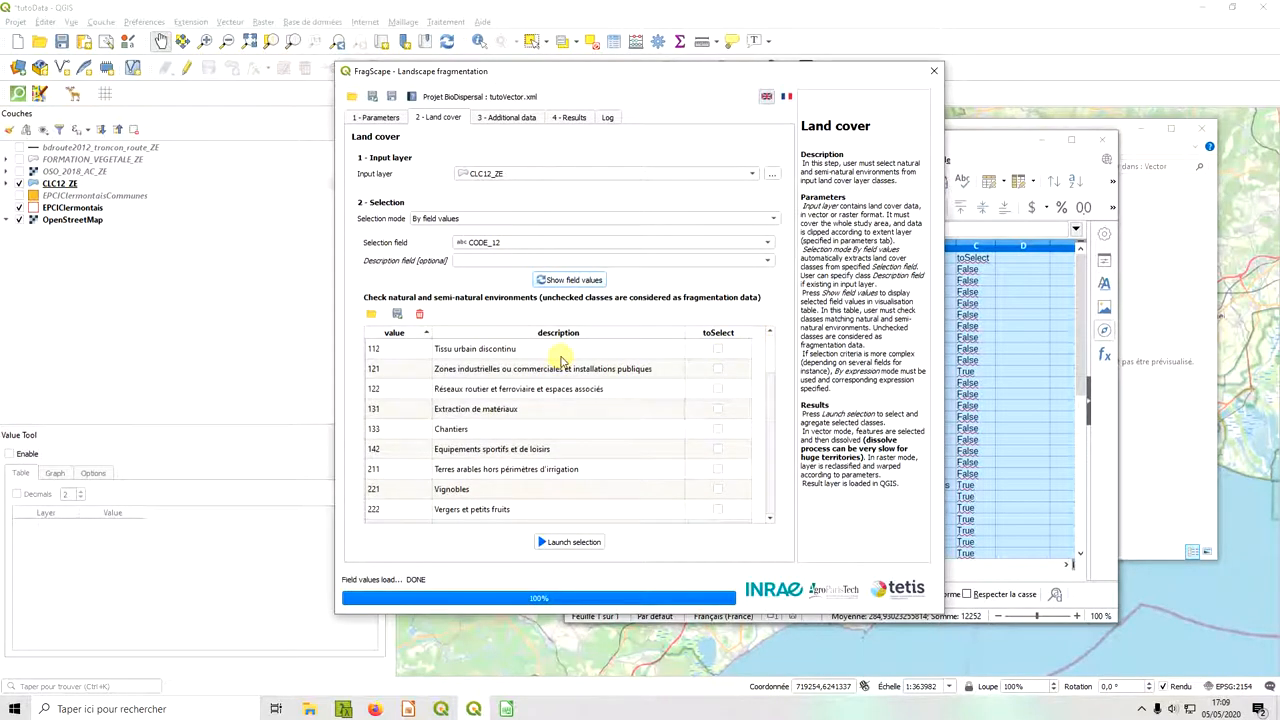
left_click(572, 542)
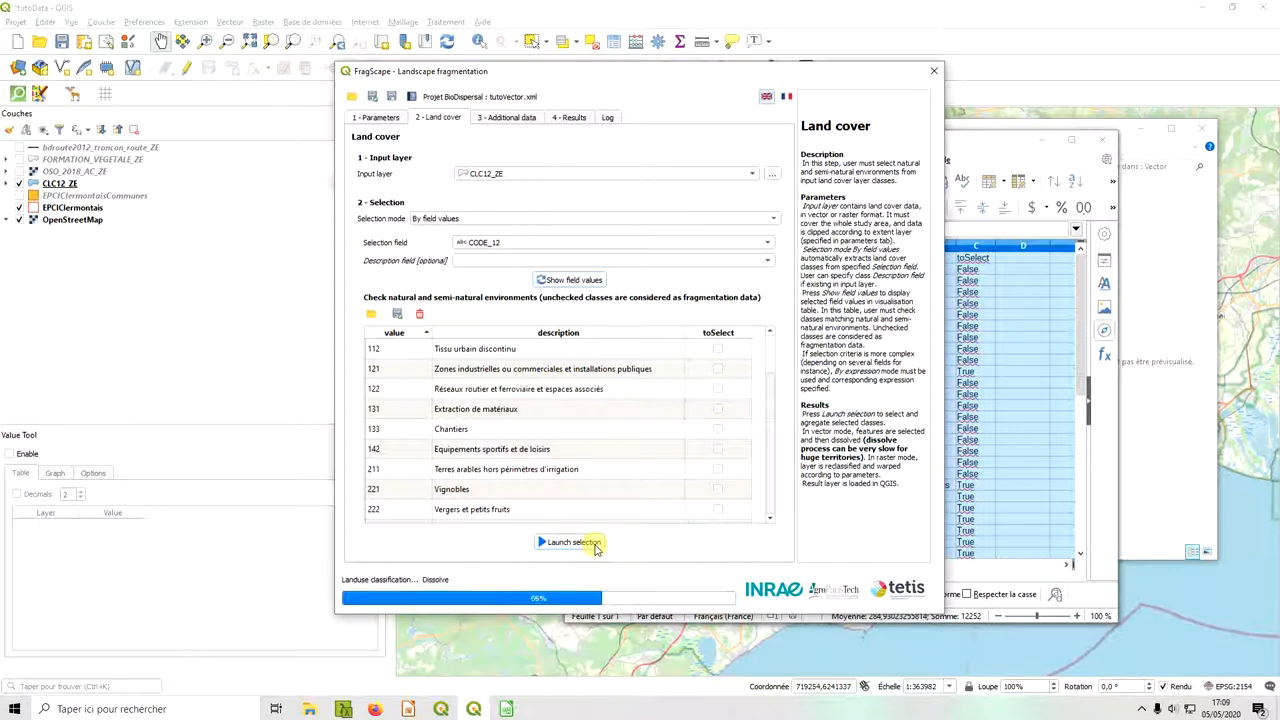
left_click(202, 298)
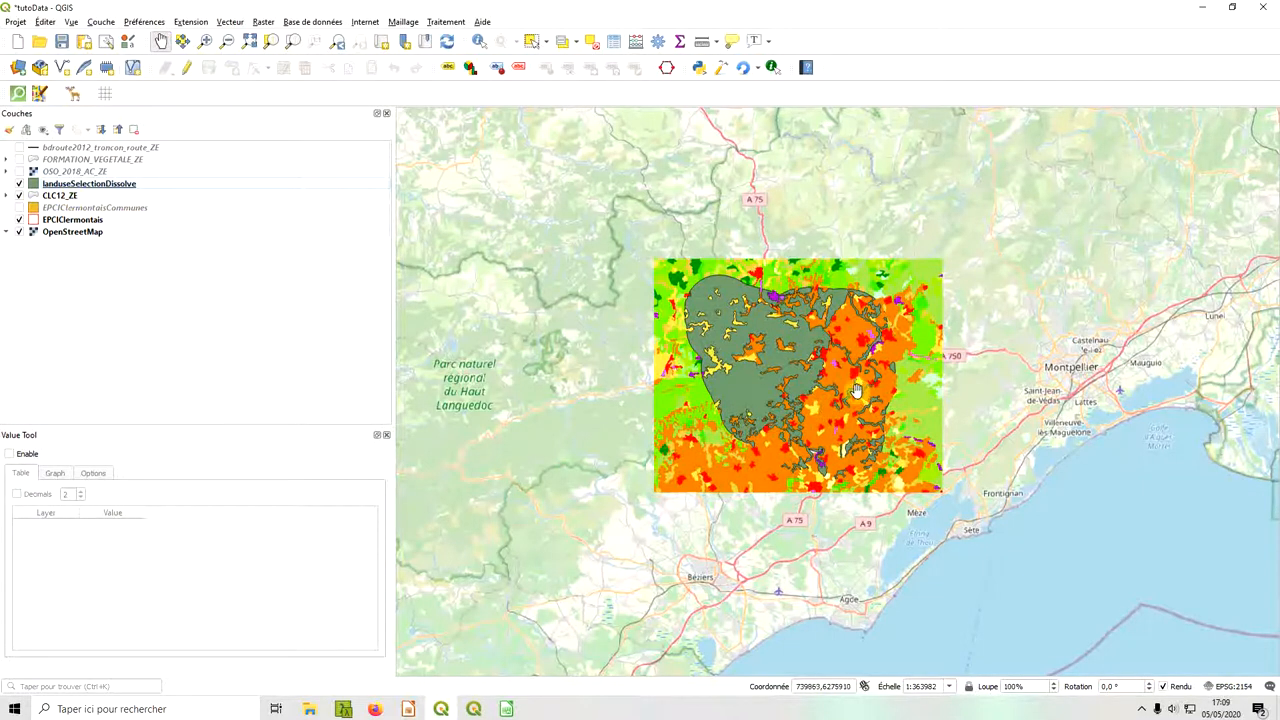
scroll(853, 385, "up", 1)
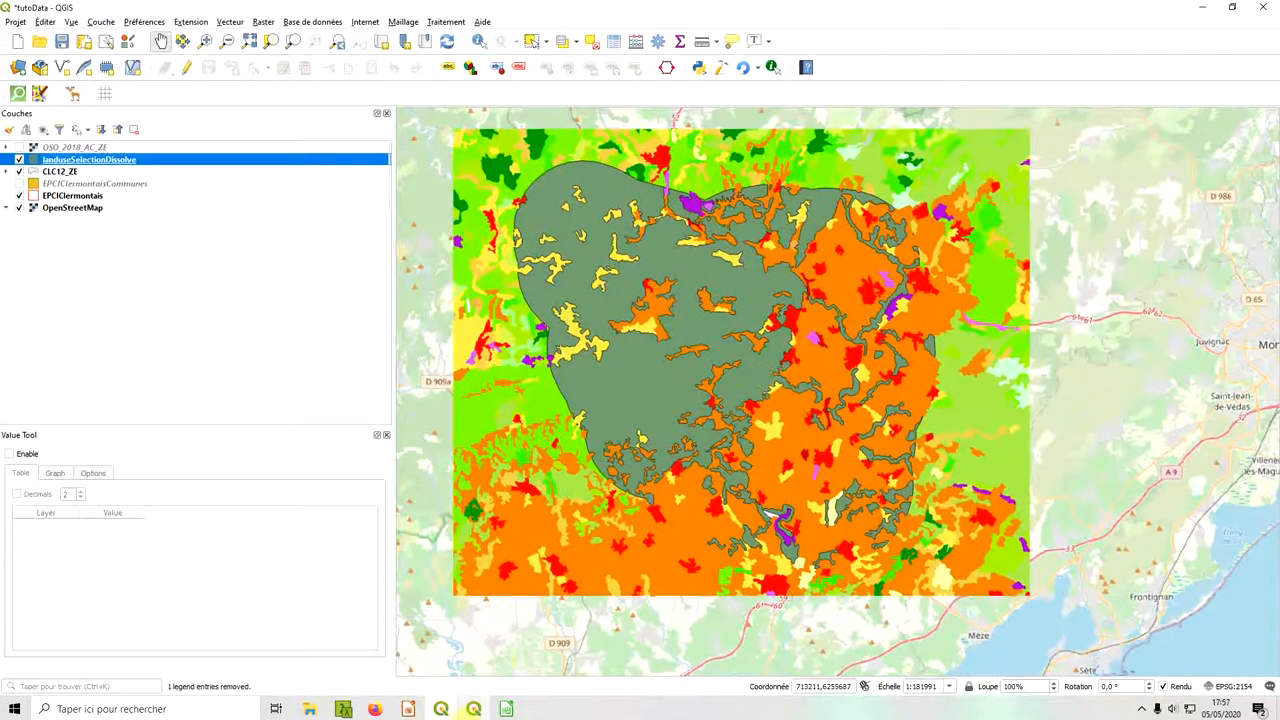
- In FragScape's additional data settings, load bdroute2012_troncon_route_ZE from the Source folder as the input layer
left_click(472, 709)
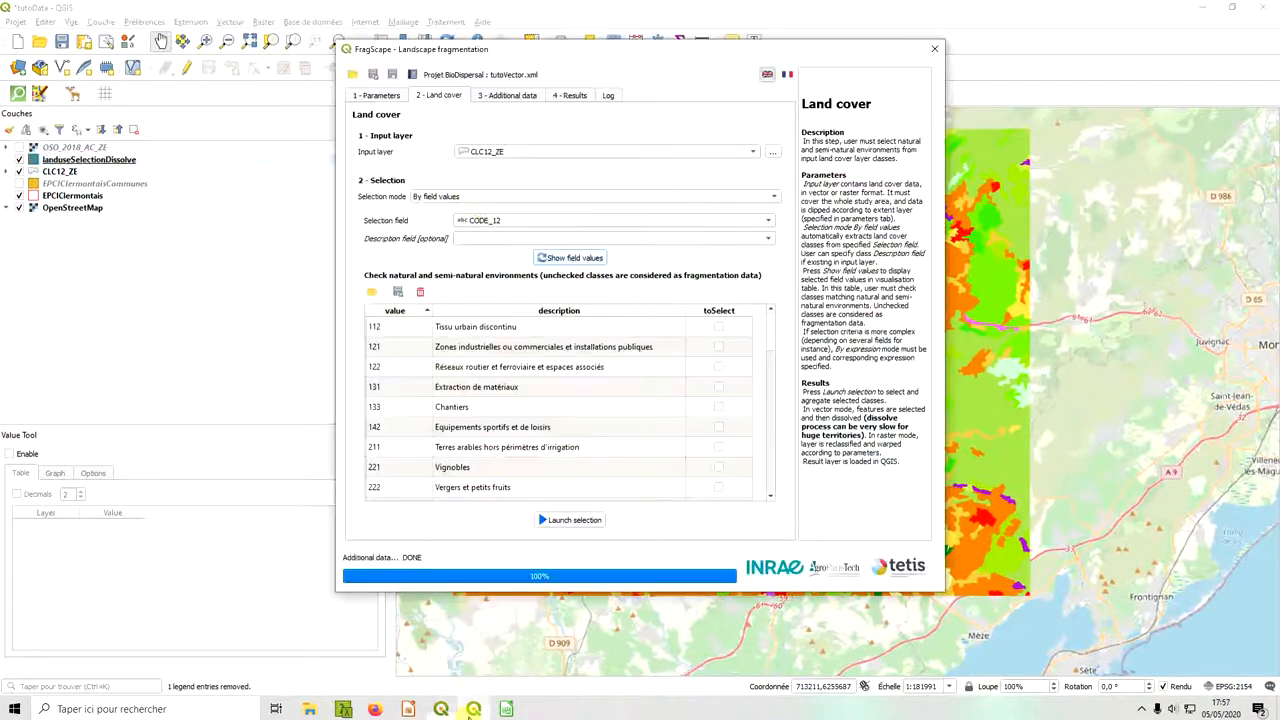
left_click(512, 96)
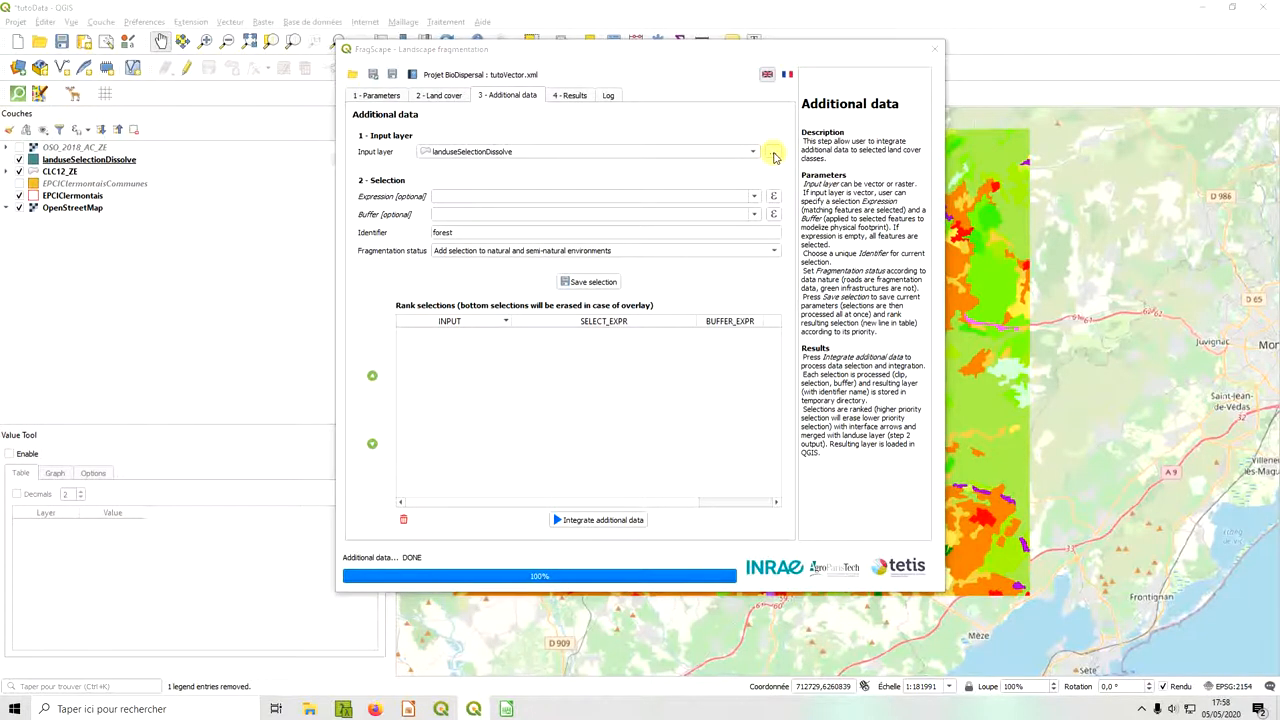
left_click(773, 152)
left_click(604, 91)
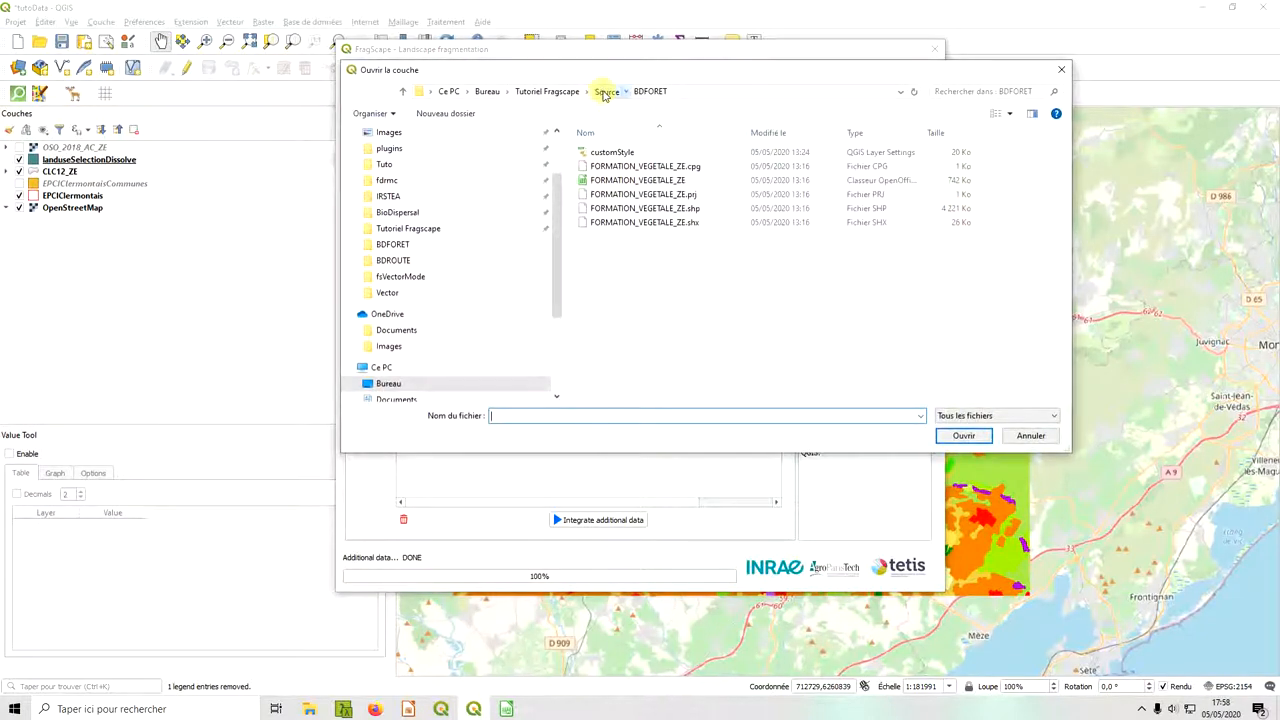
double_click(628, 169)
double_click(664, 157)
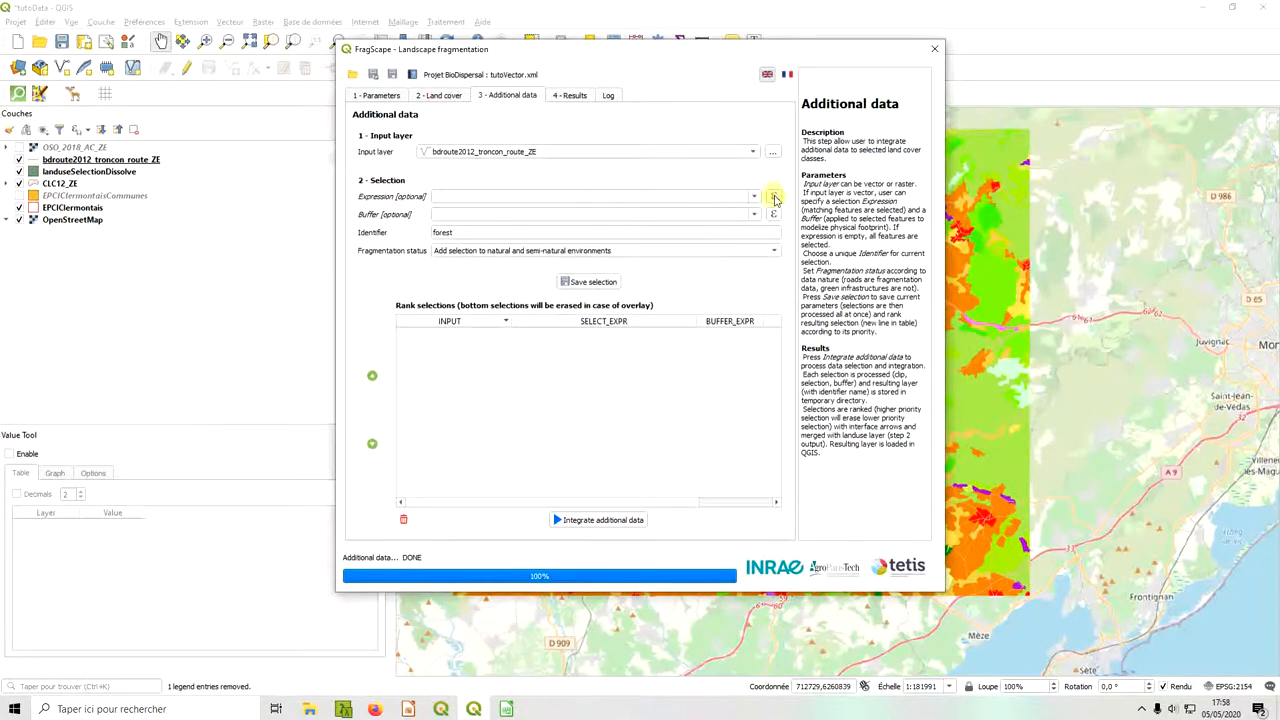
- Start the road selection expression with the condition "ETAT" = 'Revêtu'
left_click(774, 198)
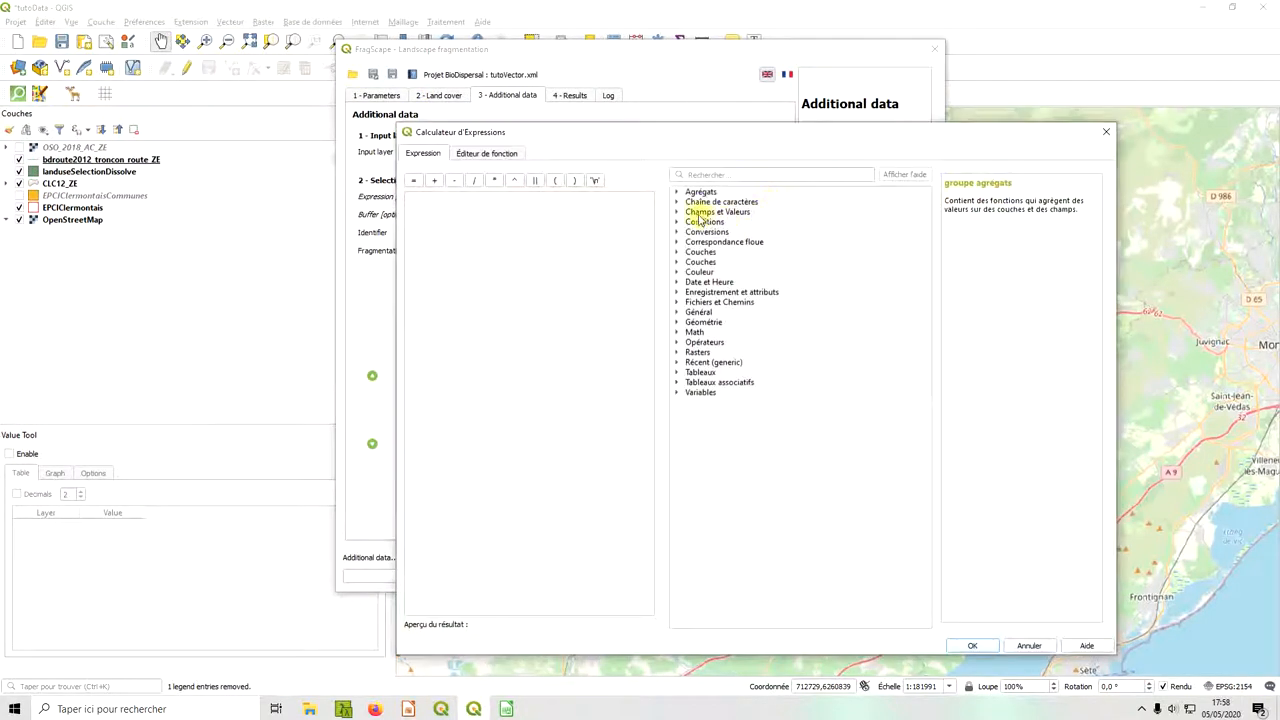
left_click(676, 212)
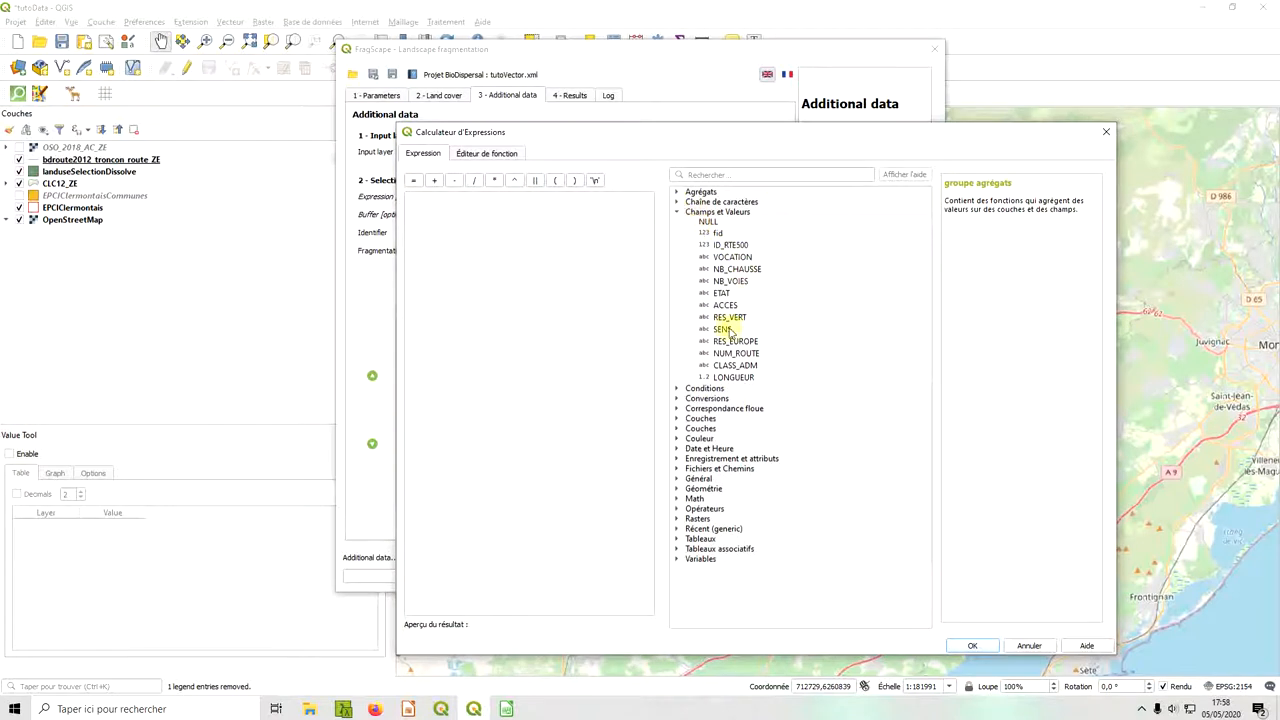
double_click(720, 293)
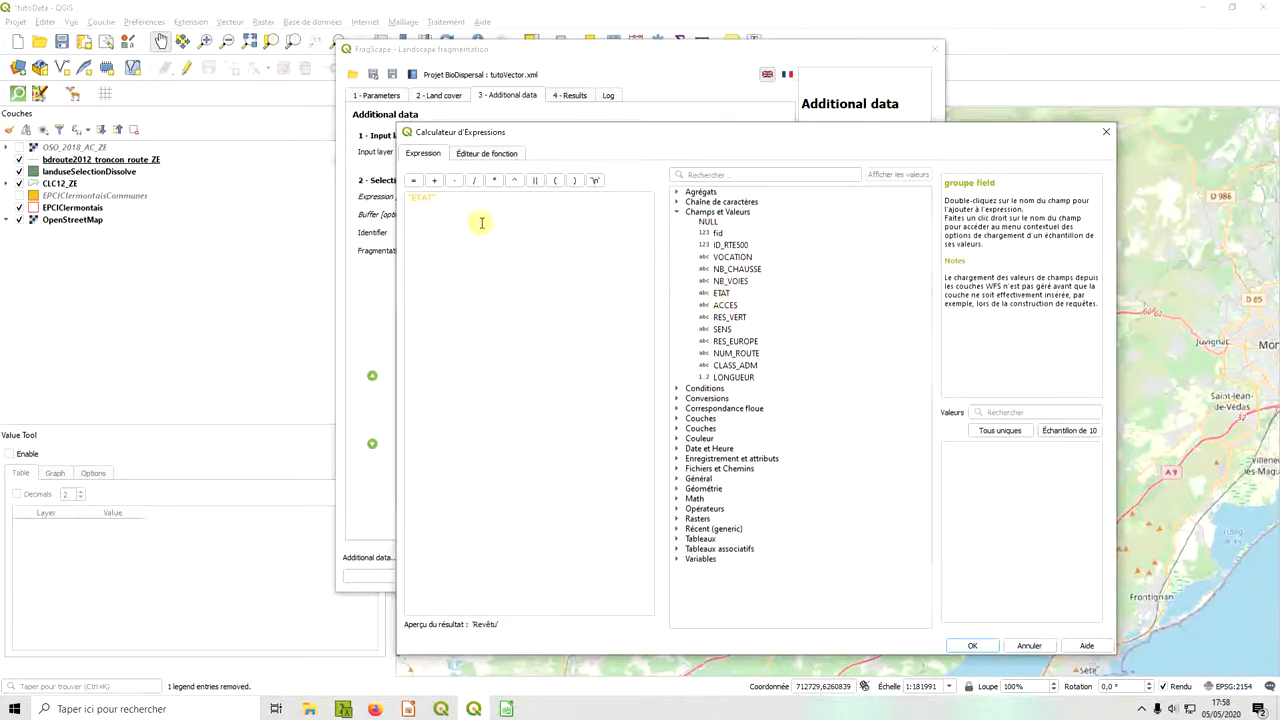
left_click(412, 181)
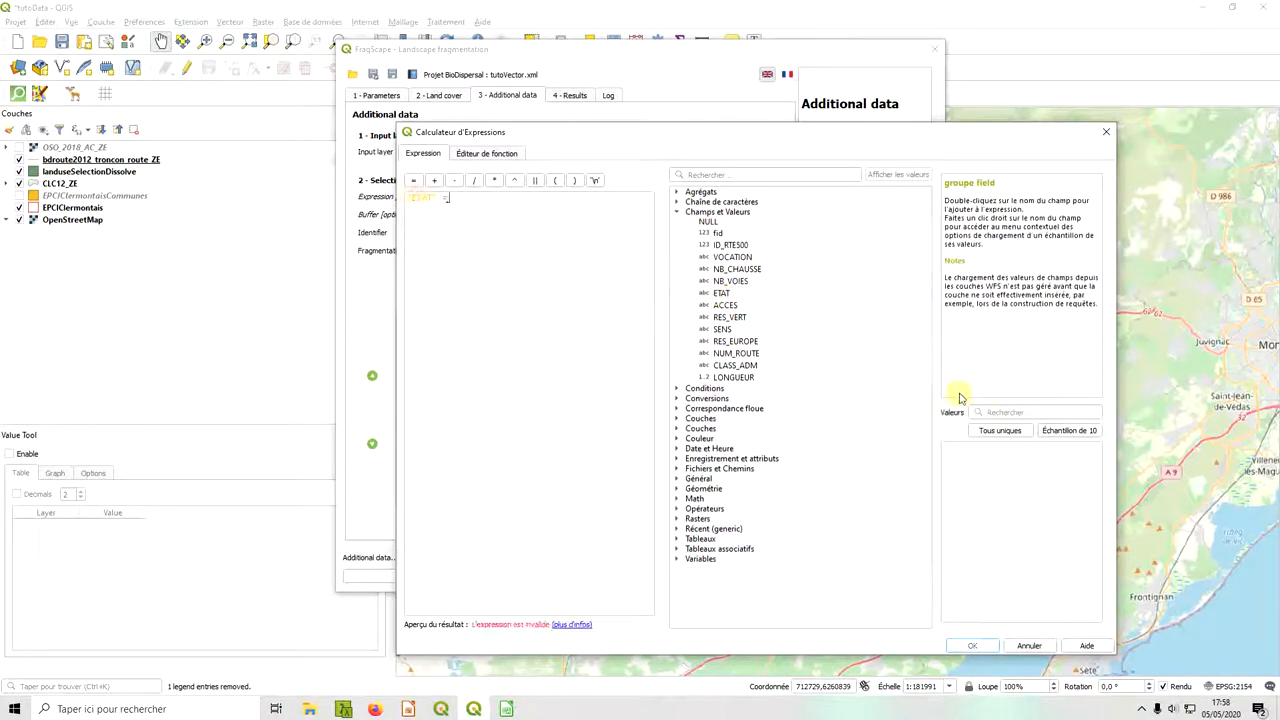
left_click(985, 430)
double_click(958, 457)
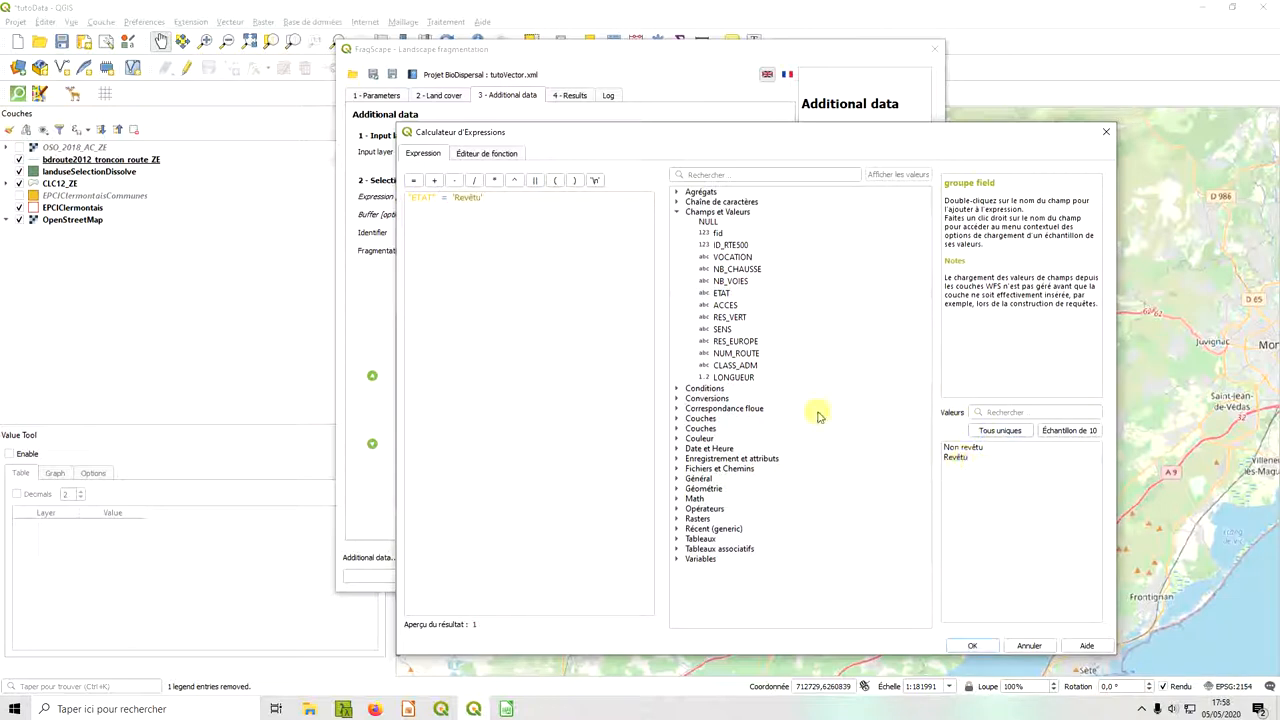
- Extend the expression with AND "VOCATION" = 'Type autoroutier' and apply it to the road selection
type("oN")
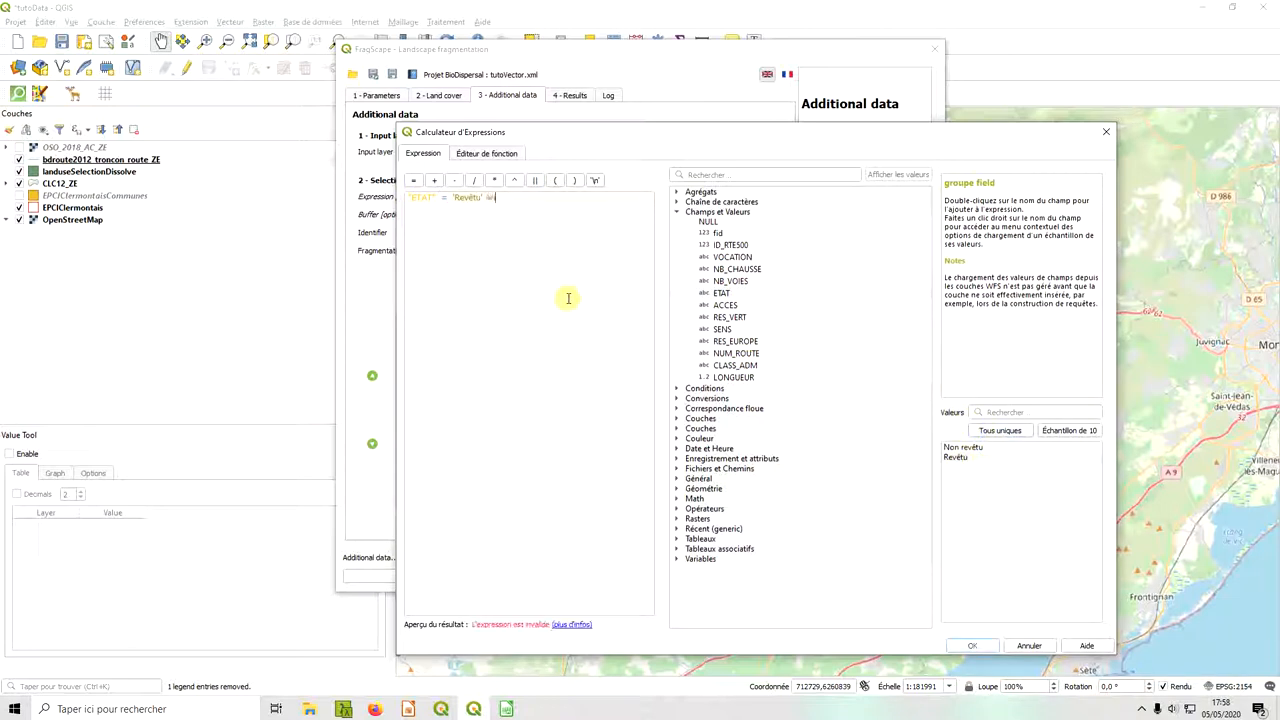
type("D")
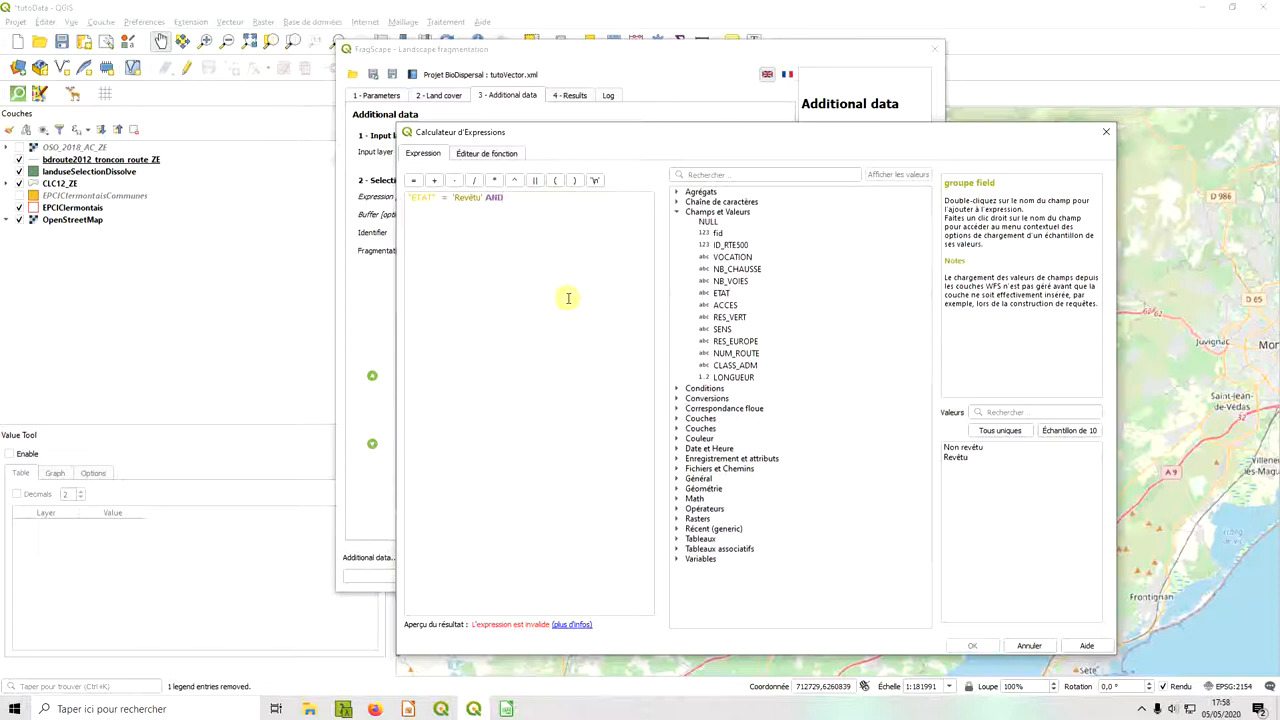
left_click(738, 256)
double_click(750, 258)
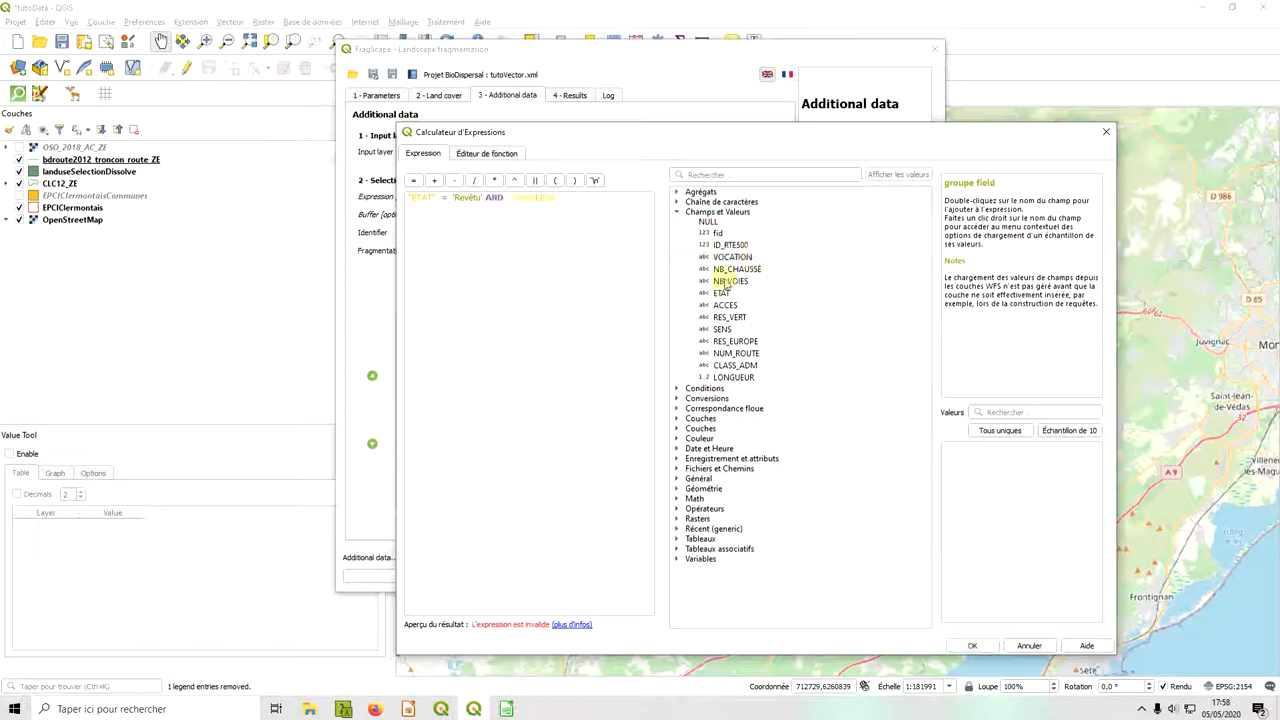
left_click(1000, 430)
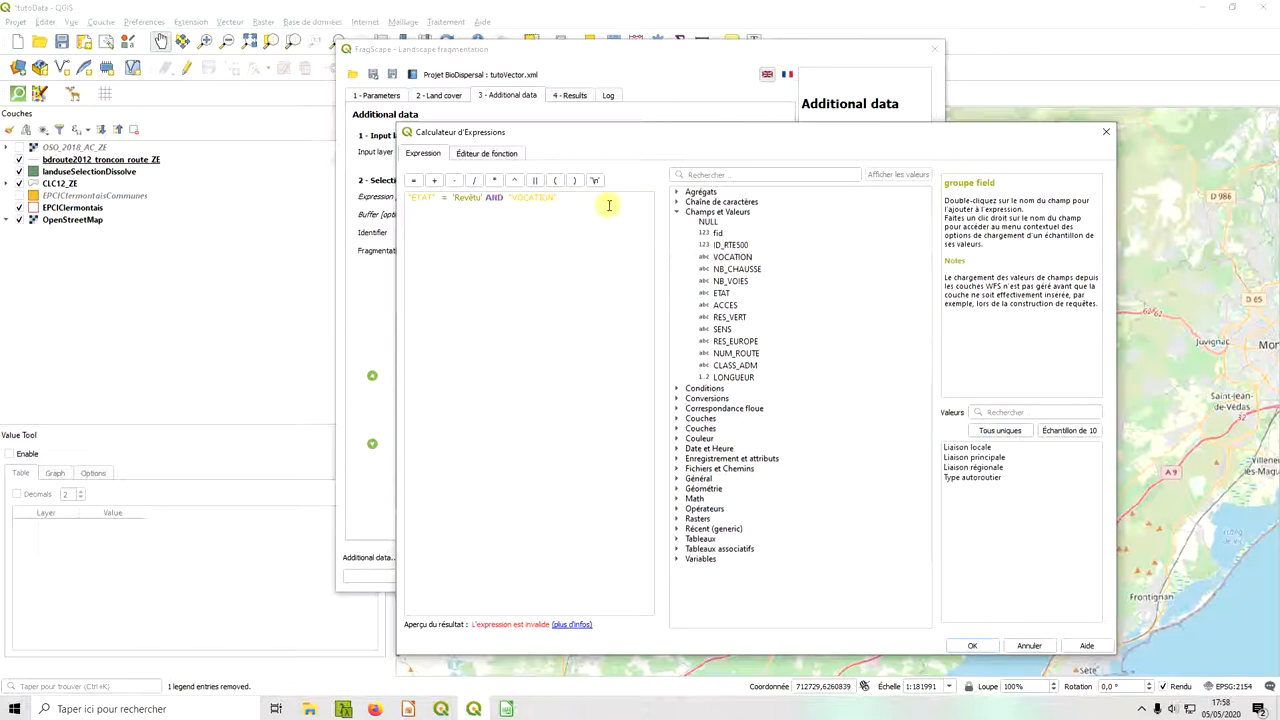
double_click(972, 477)
left_click(971, 647)
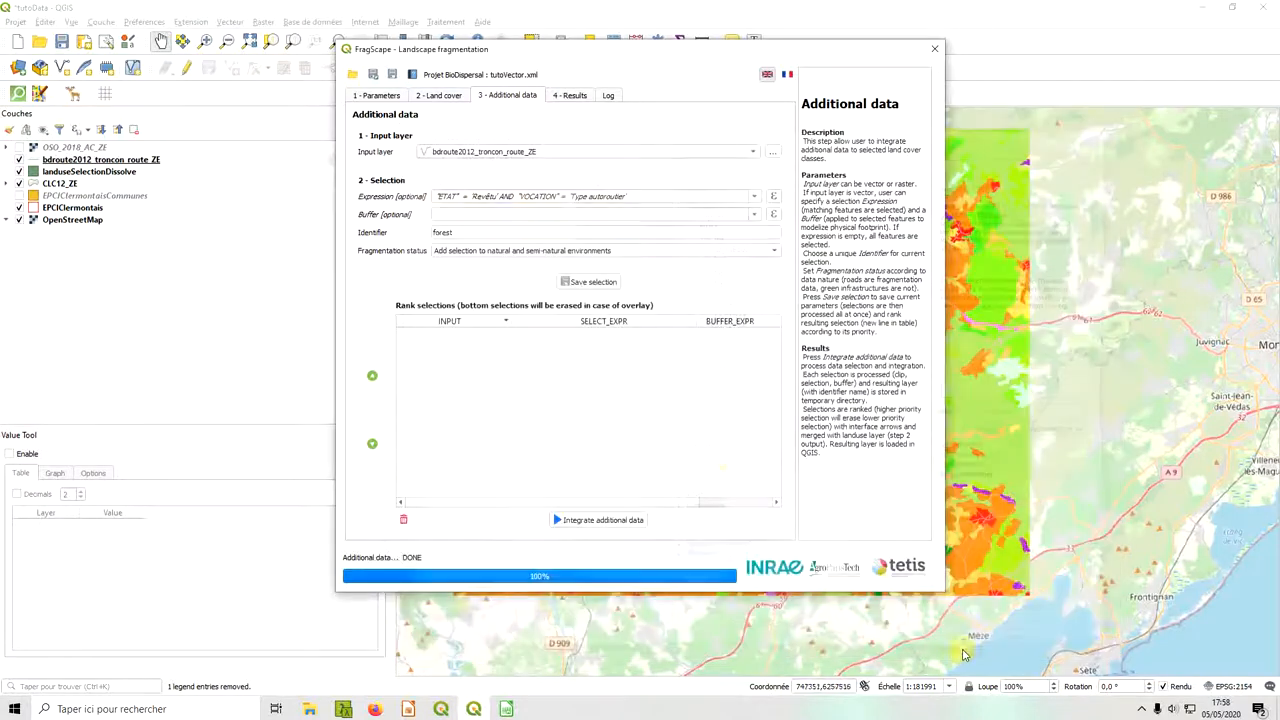
- Save the motorway selection with buffer 30, identifier autoroute and status "Add selection to fragmentation data", and narrow the SELECT_EXPR column in the ranking table
left_click(453, 216)
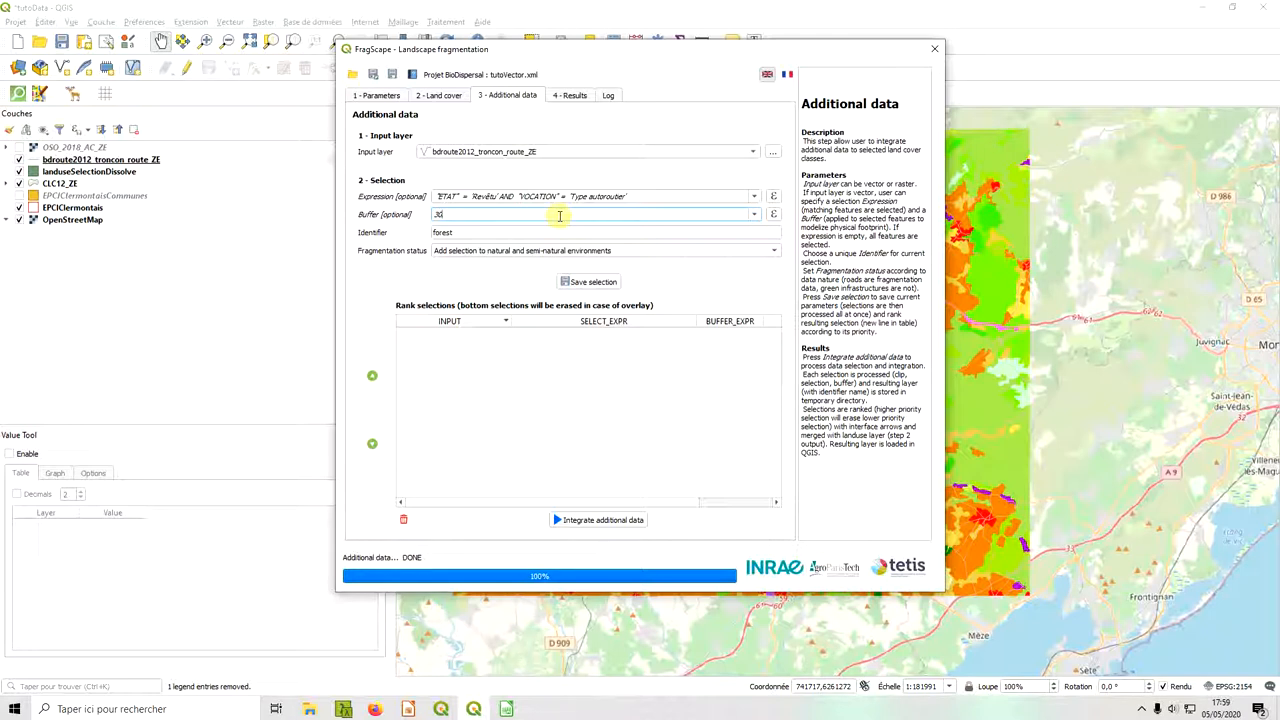
double_click(508, 236)
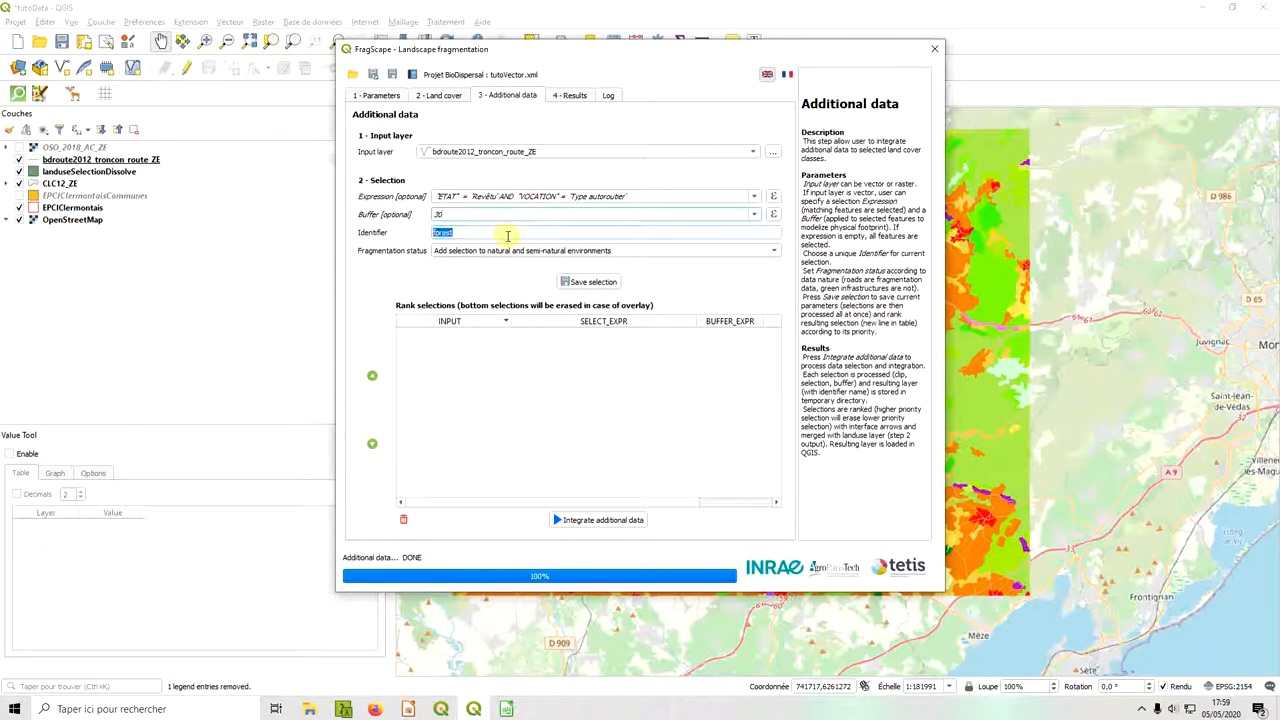
type("autorout")
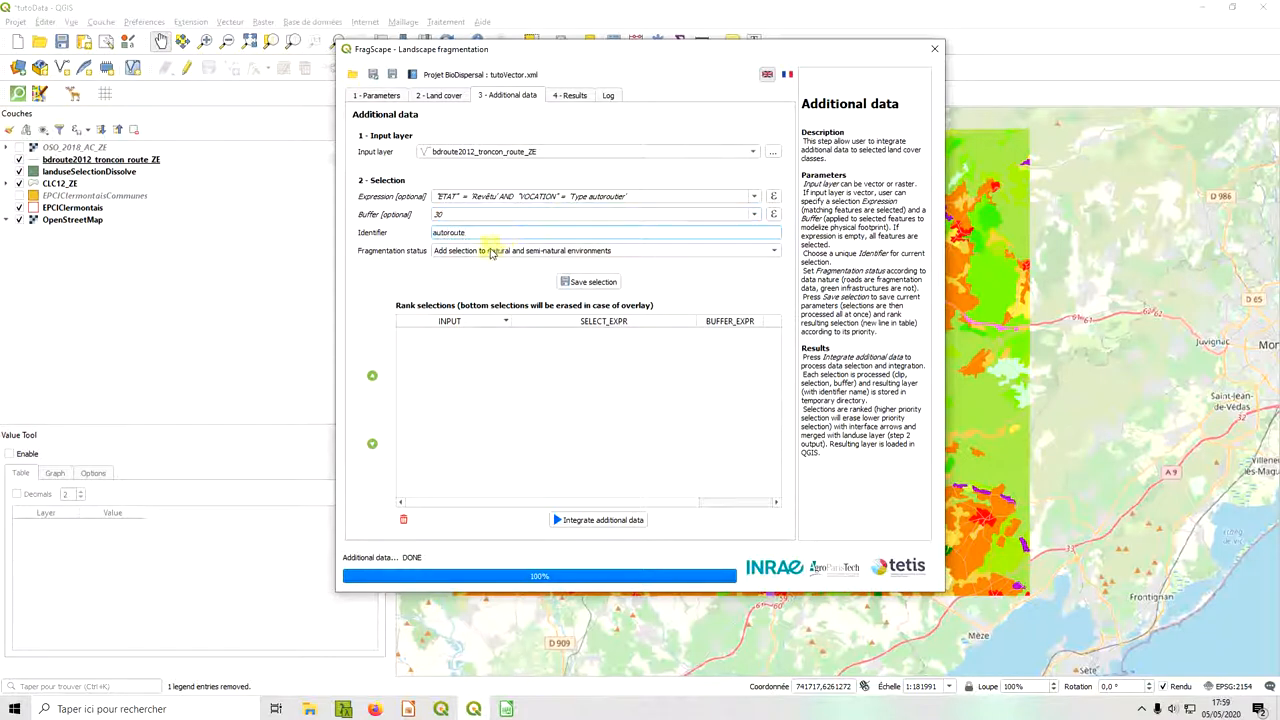
left_click(491, 251)
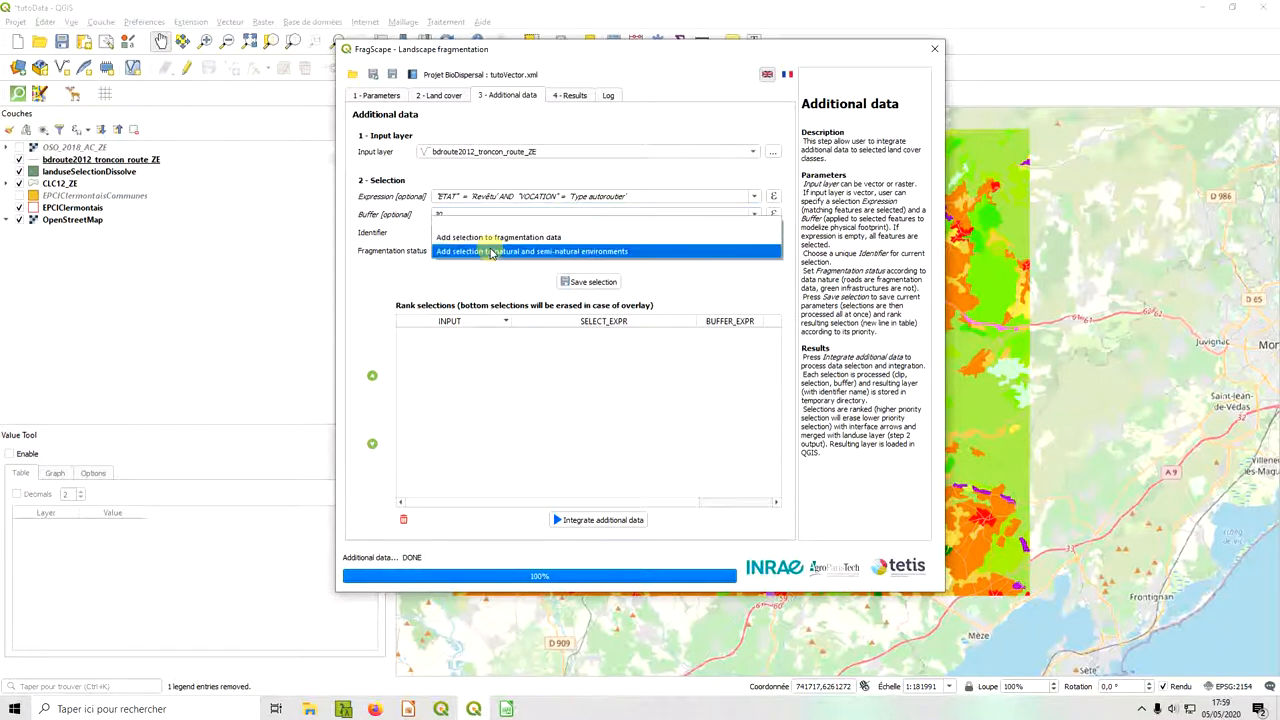
left_click(635, 245)
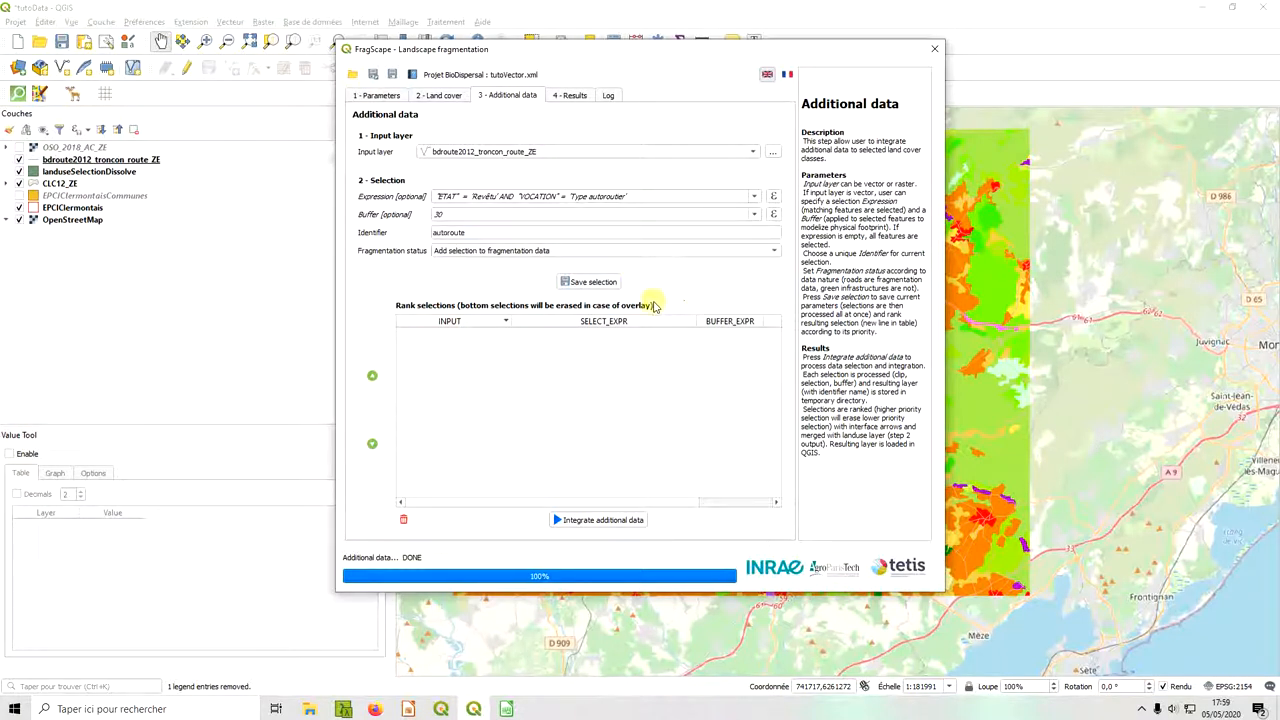
left_click(607, 283)
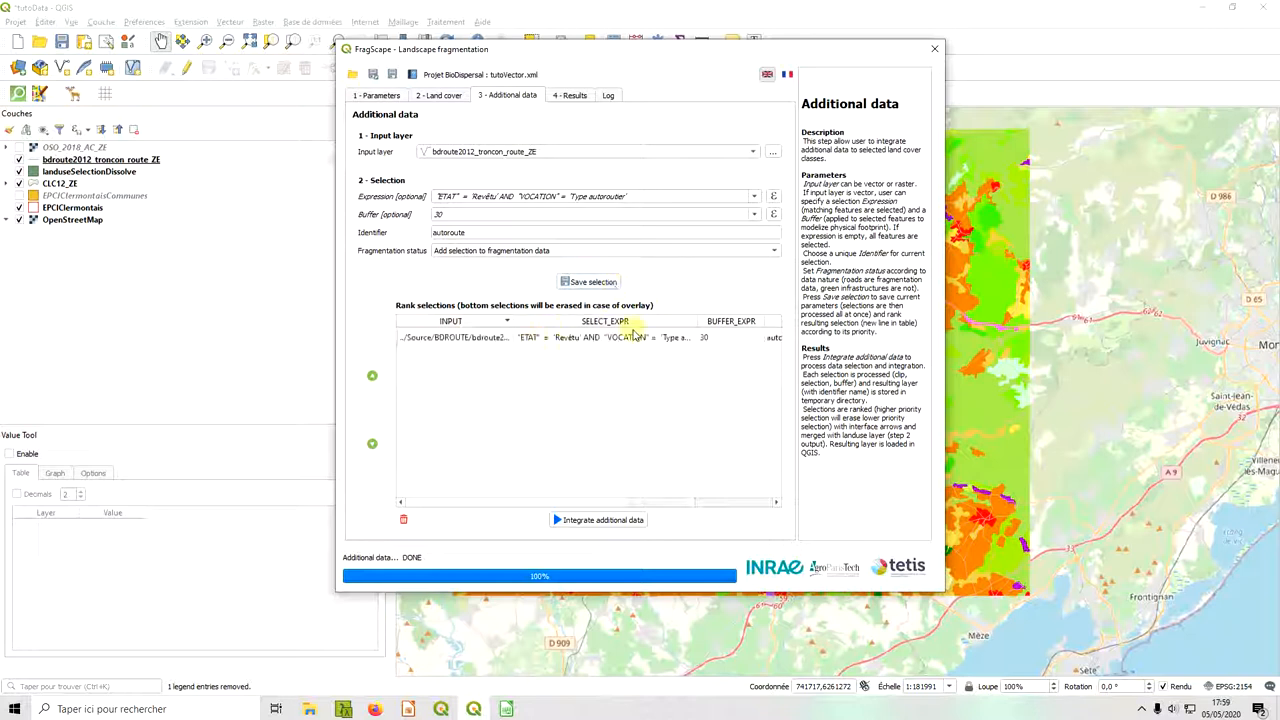
left_click_drag(696, 321, 584, 321)
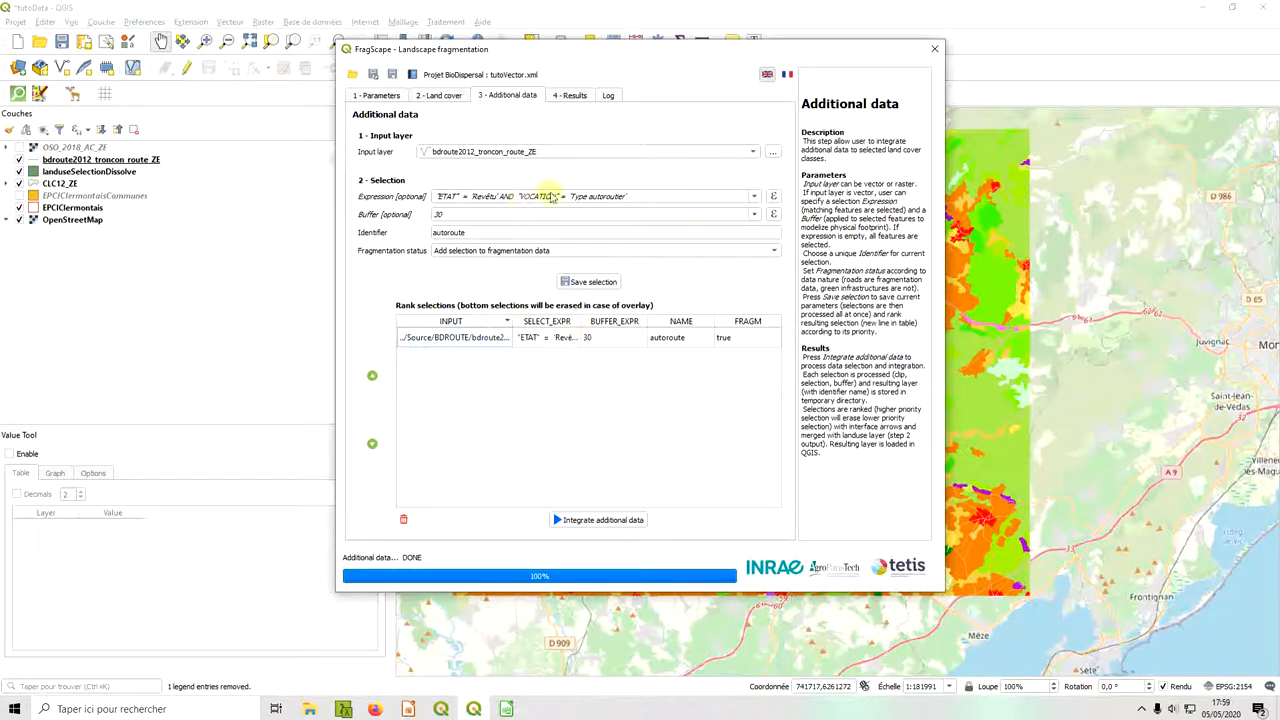
- Save a main road selection with "VOCATION" = 'Liaison principale', buffer 15 and identifier route_princ
left_click_drag(626, 196, 574, 196)
key("BackSpace")
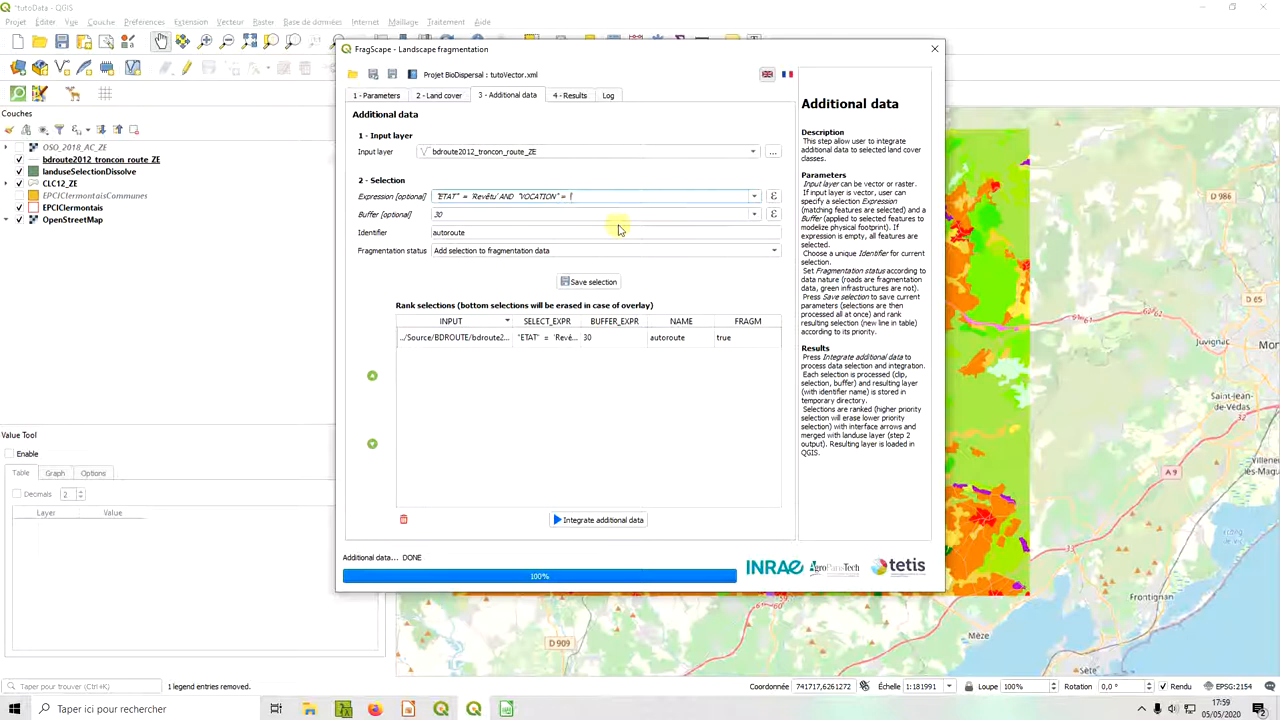
type("Liaison principale")
double_click(565, 215)
type("15")
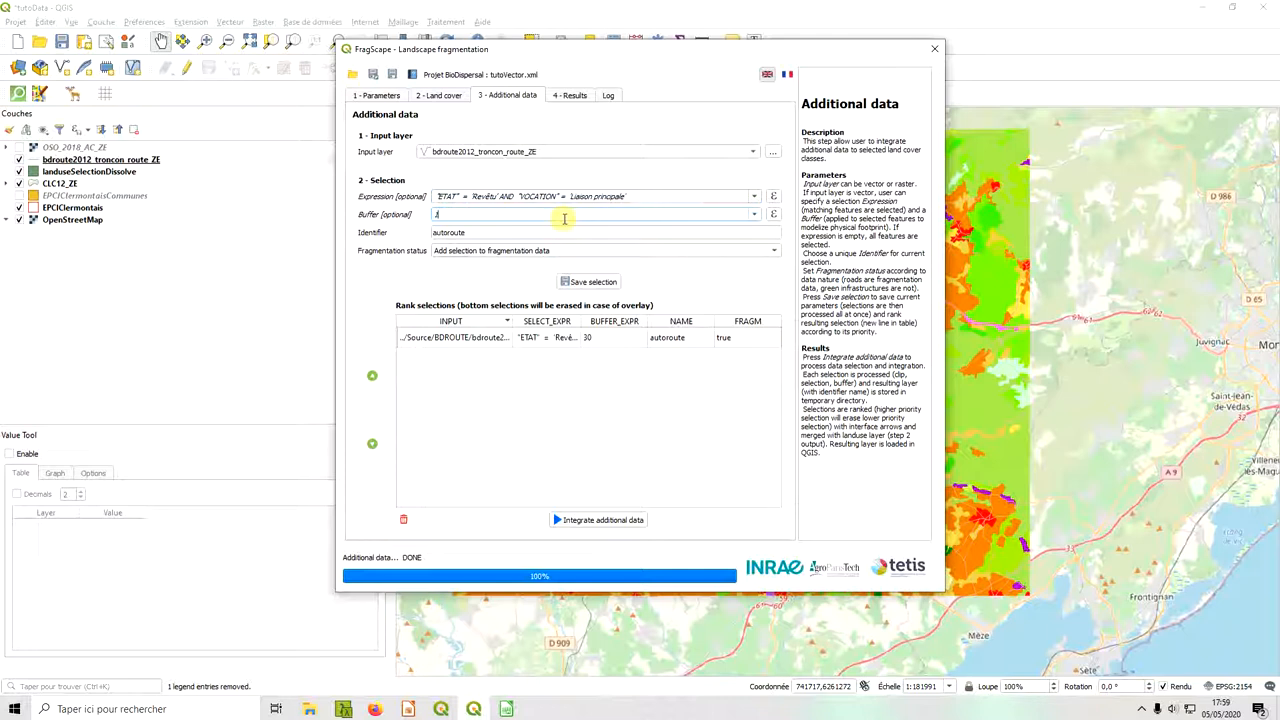
double_click(487, 233)
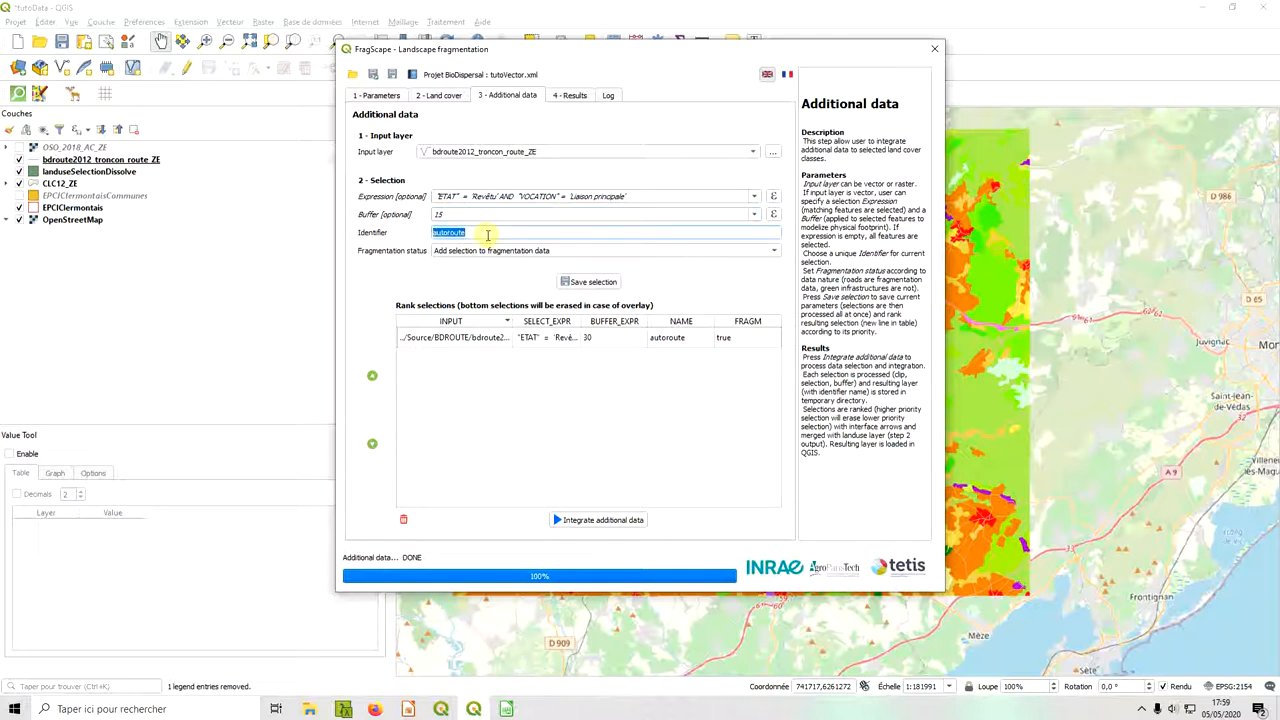
type("rou")
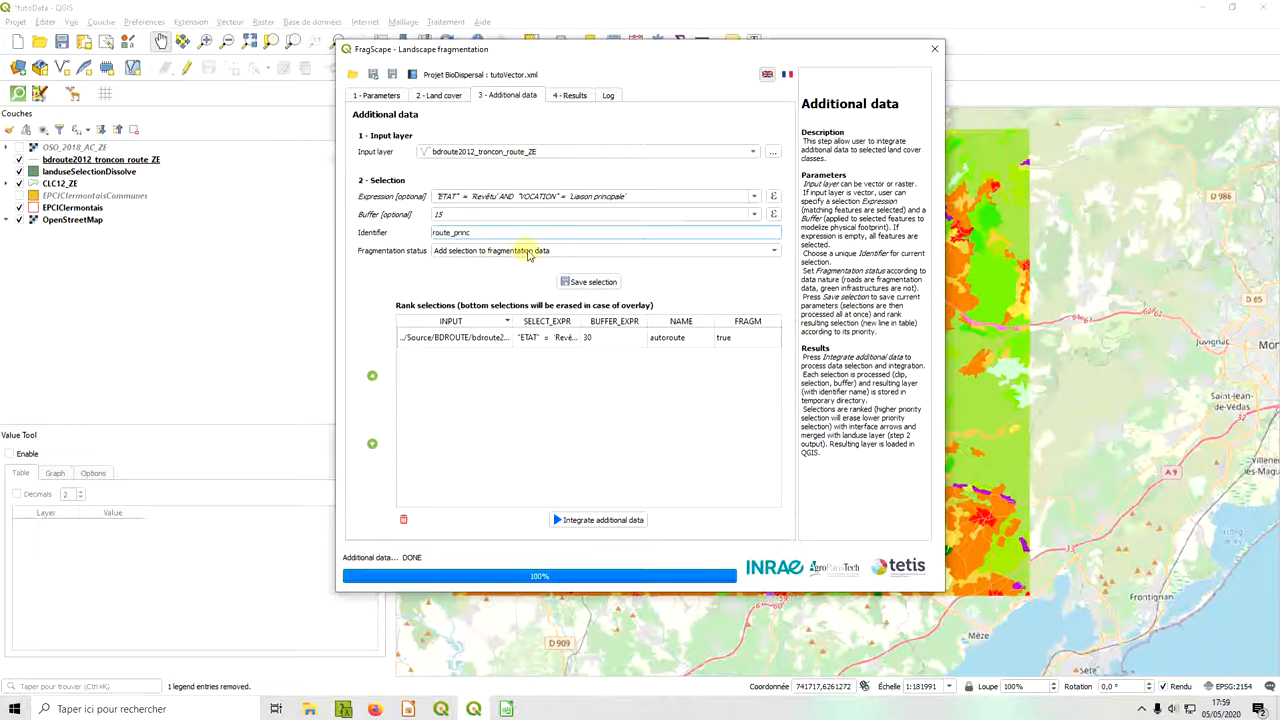
left_click(592, 282)
- Save a regional road selection with "VOCATION" = 'Liaison régionale', buffer 10 and identifier route_regio
left_click_drag(624, 197, 592, 197)
key("BackSpace")
type("io")
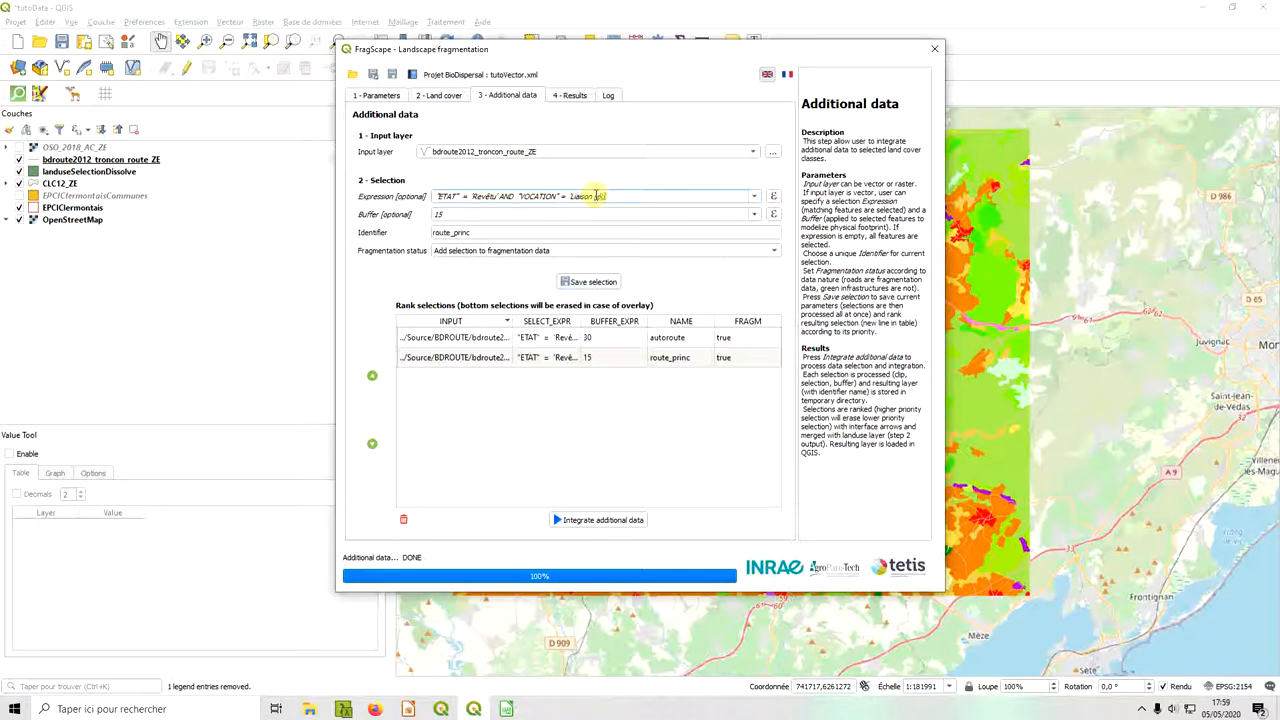
double_click(484, 215)
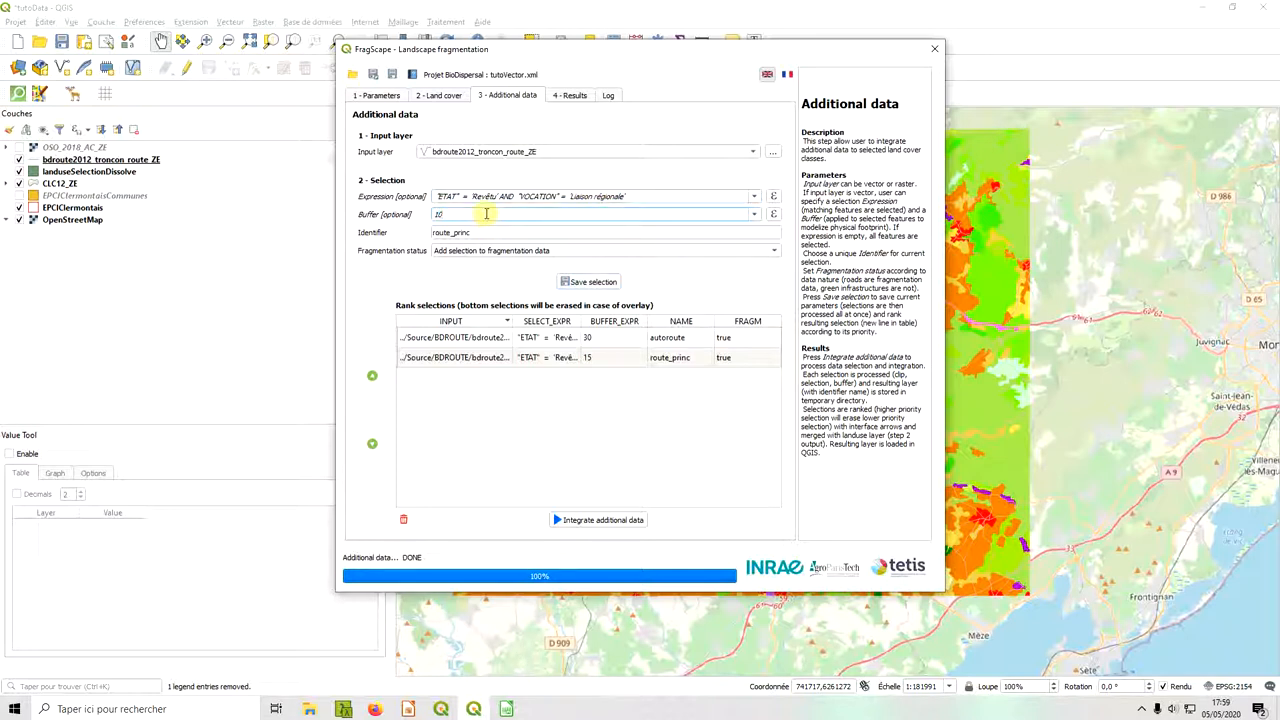
type("10")
left_click(773, 197)
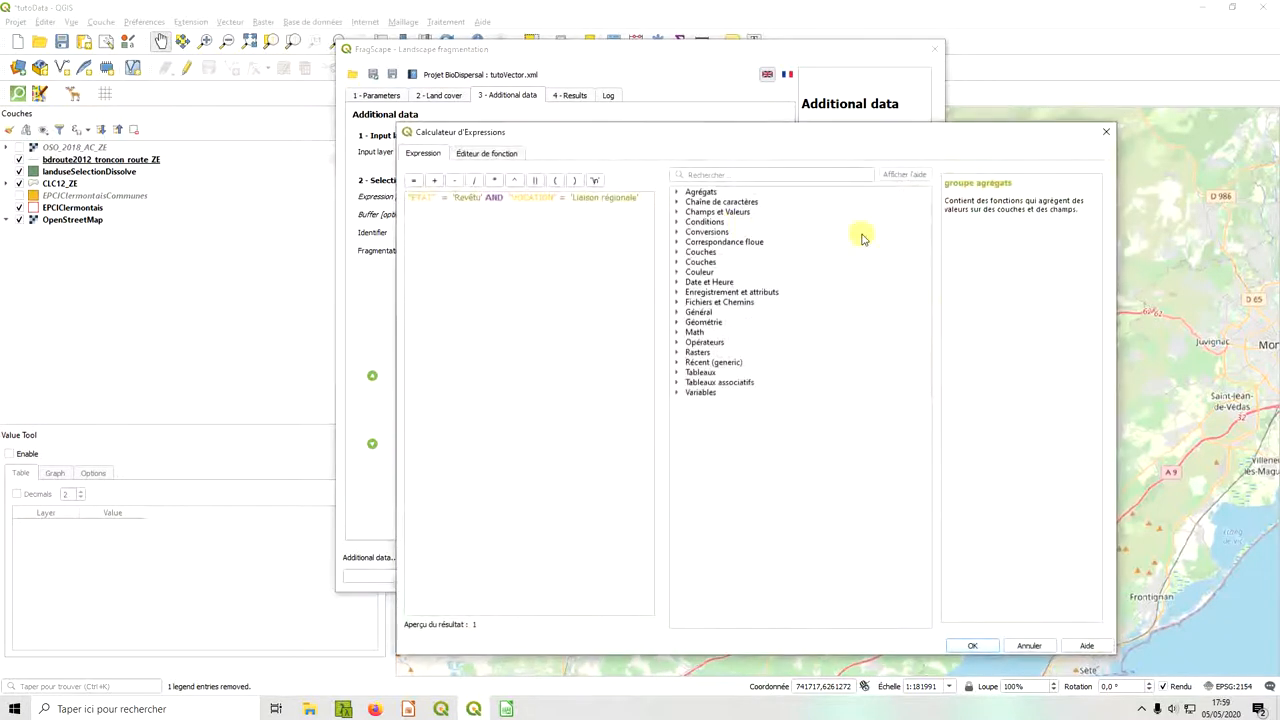
left_click(1106, 131)
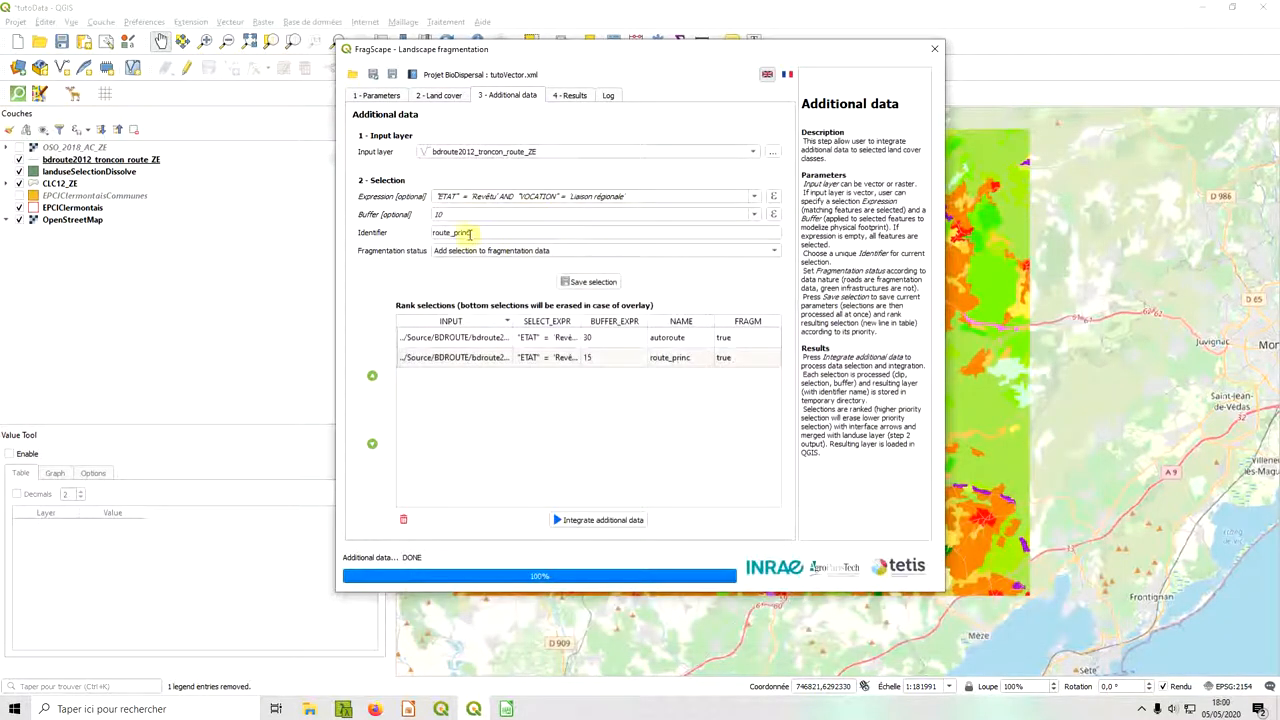
left_click_drag(454, 232, 498, 237)
type("regio")
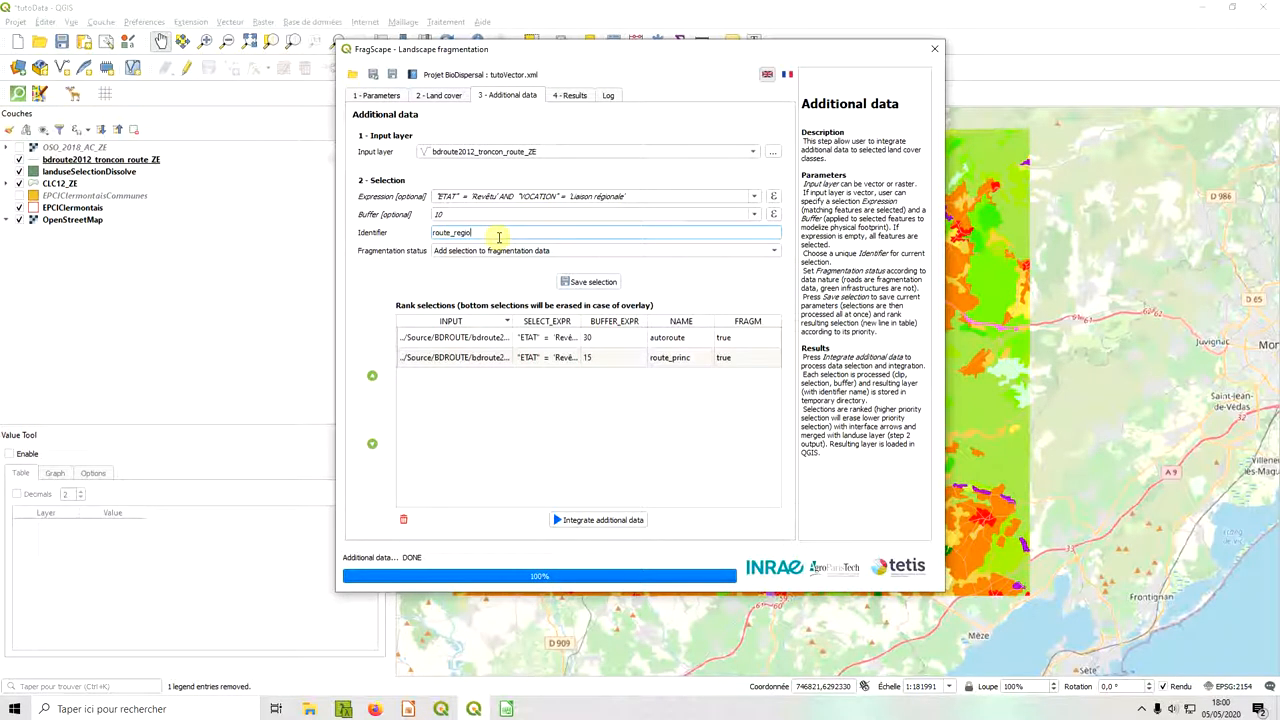
left_click(600, 281)
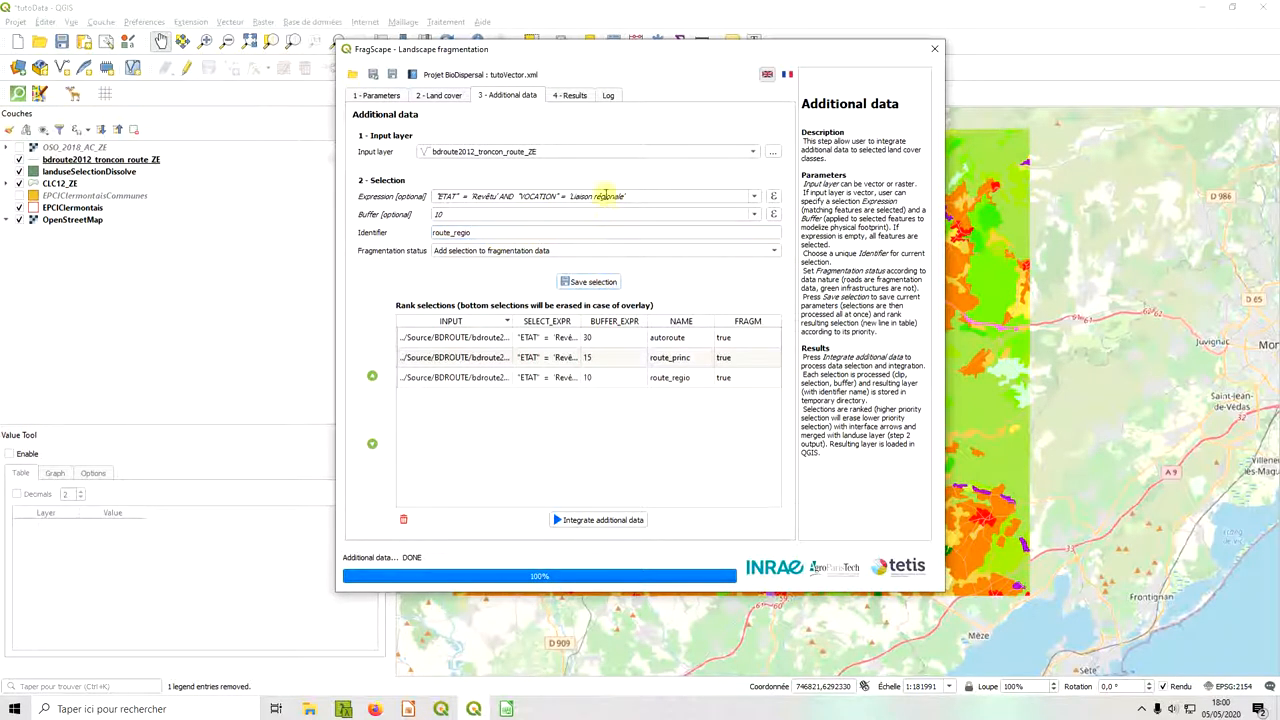
- Save a local road selection with "VOCATION" = 'Liaison locale', buffer 7.5 and identifier route_locale
left_click_drag(597, 196, 617, 197)
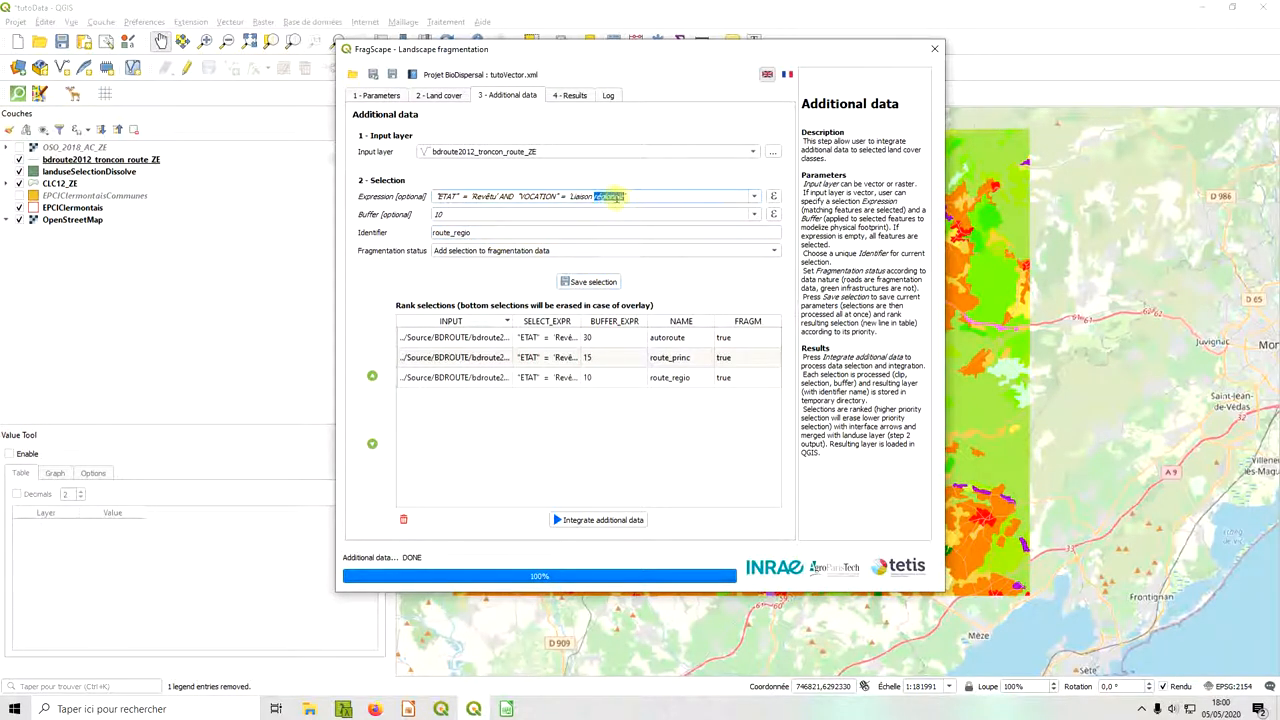
key("BackSpace")
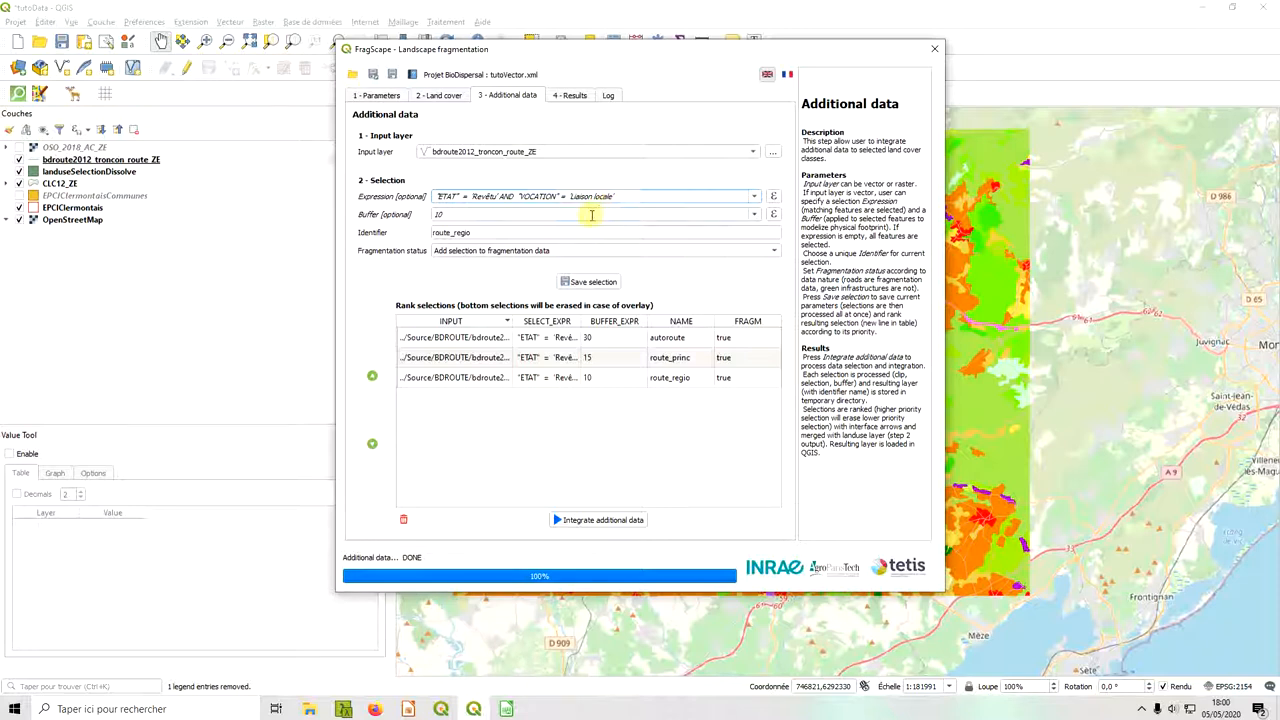
double_click(592, 215)
type("7")
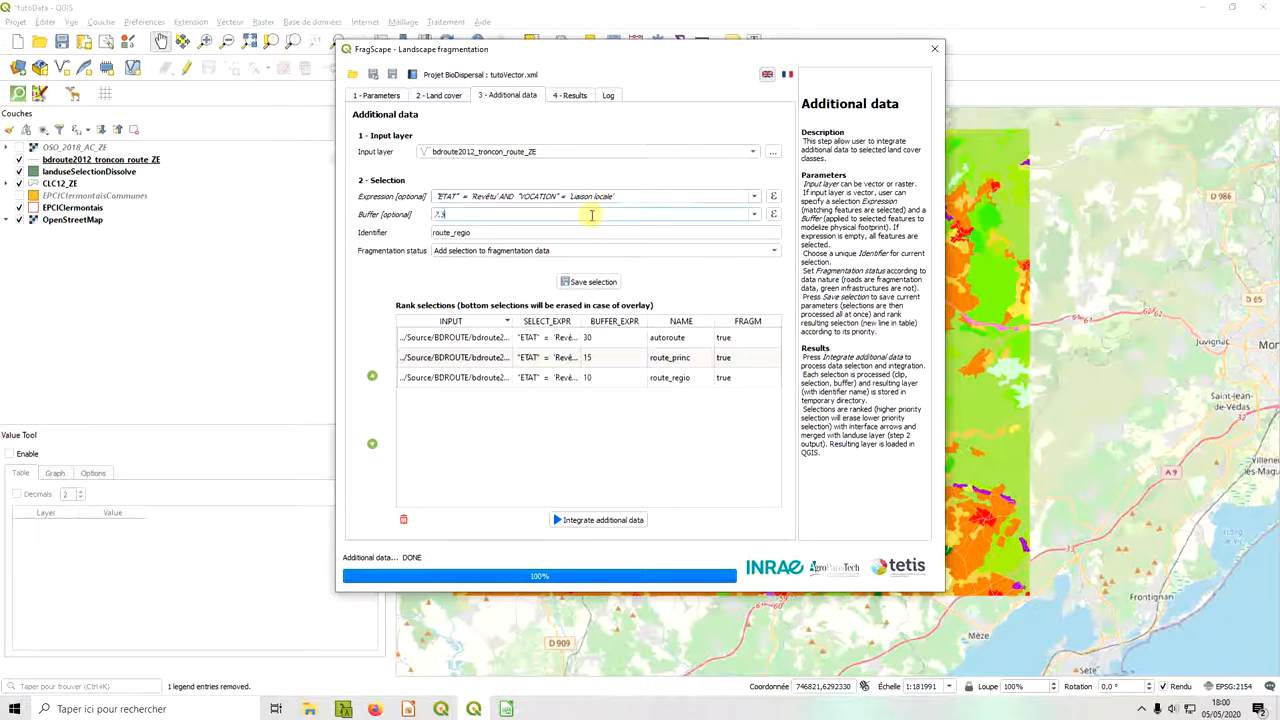
type(".5")
left_click_drag(455, 233, 488, 236)
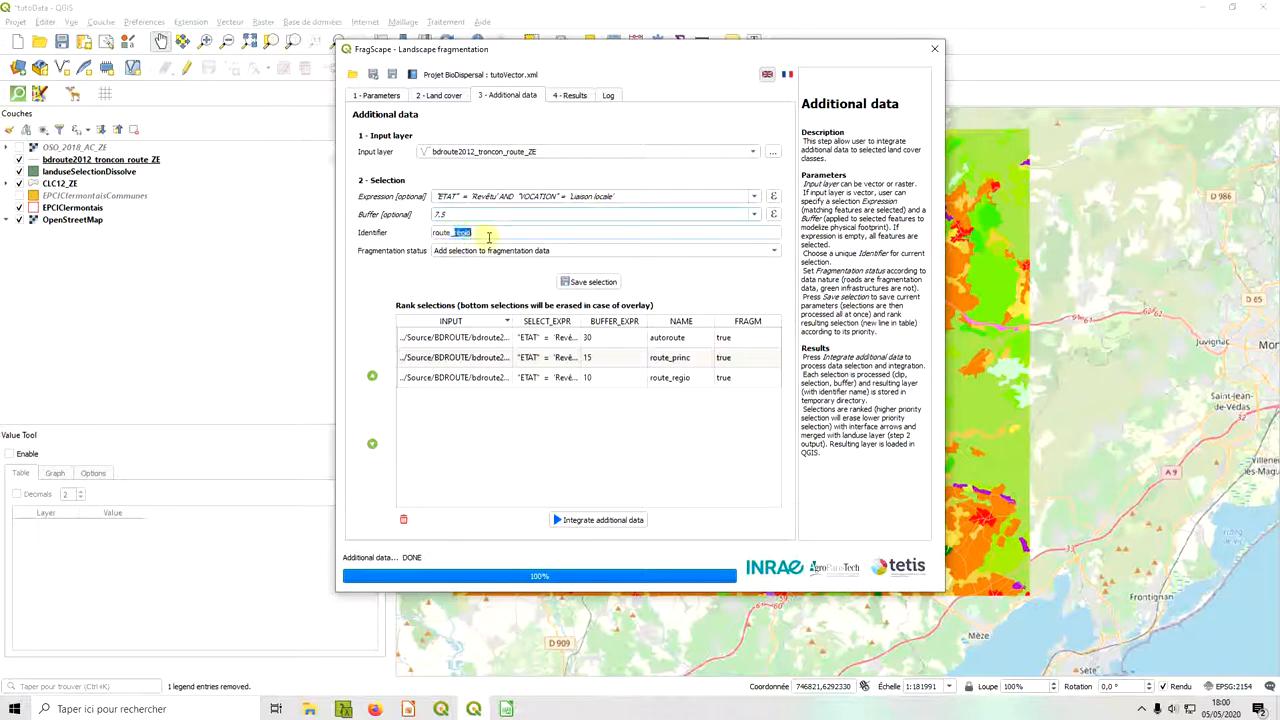
type("locale")
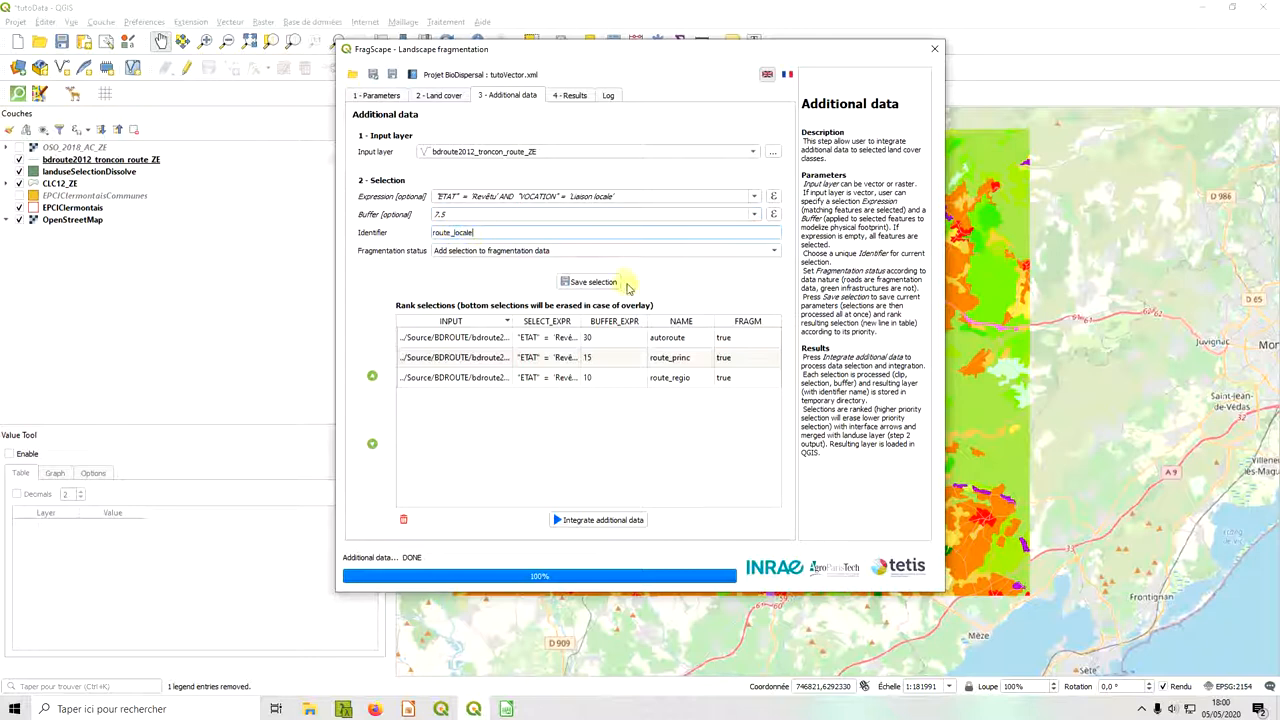
left_click(606, 281)
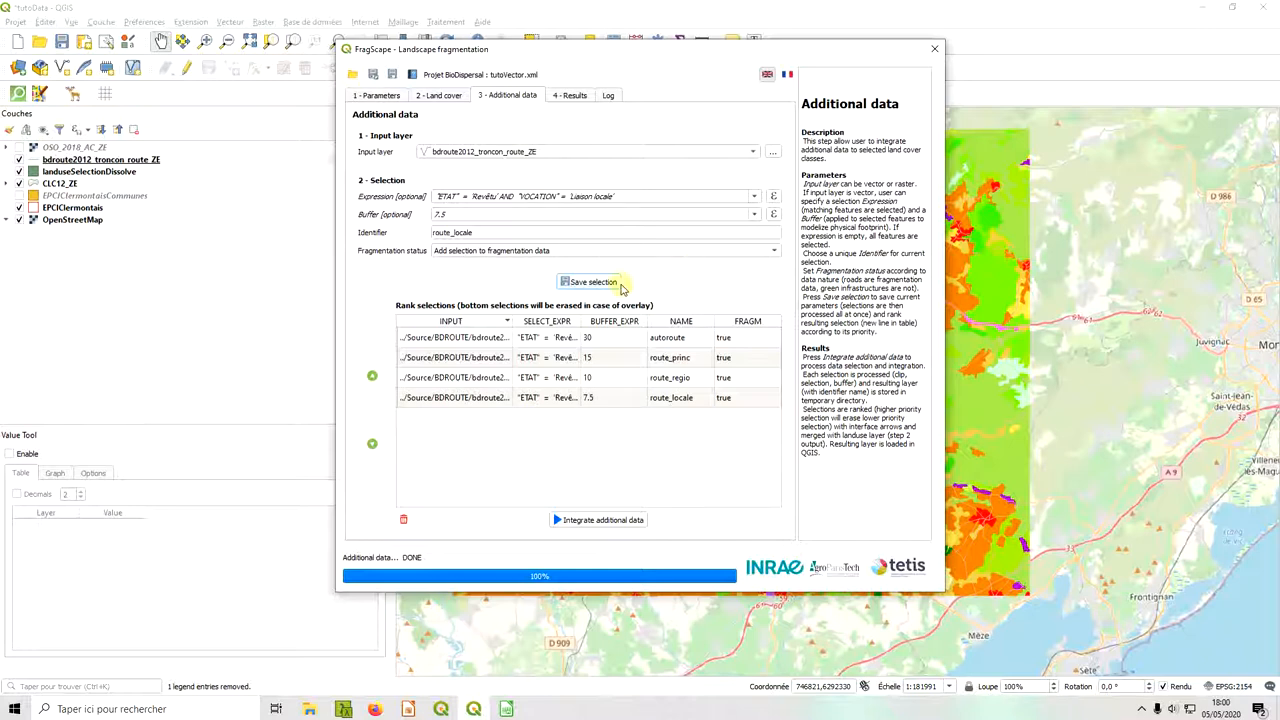
mouse_move(515, 321)
left_mouse_down()
mouse_move(480, 320)
mouse_move(510, 320)
left_mouse_up()
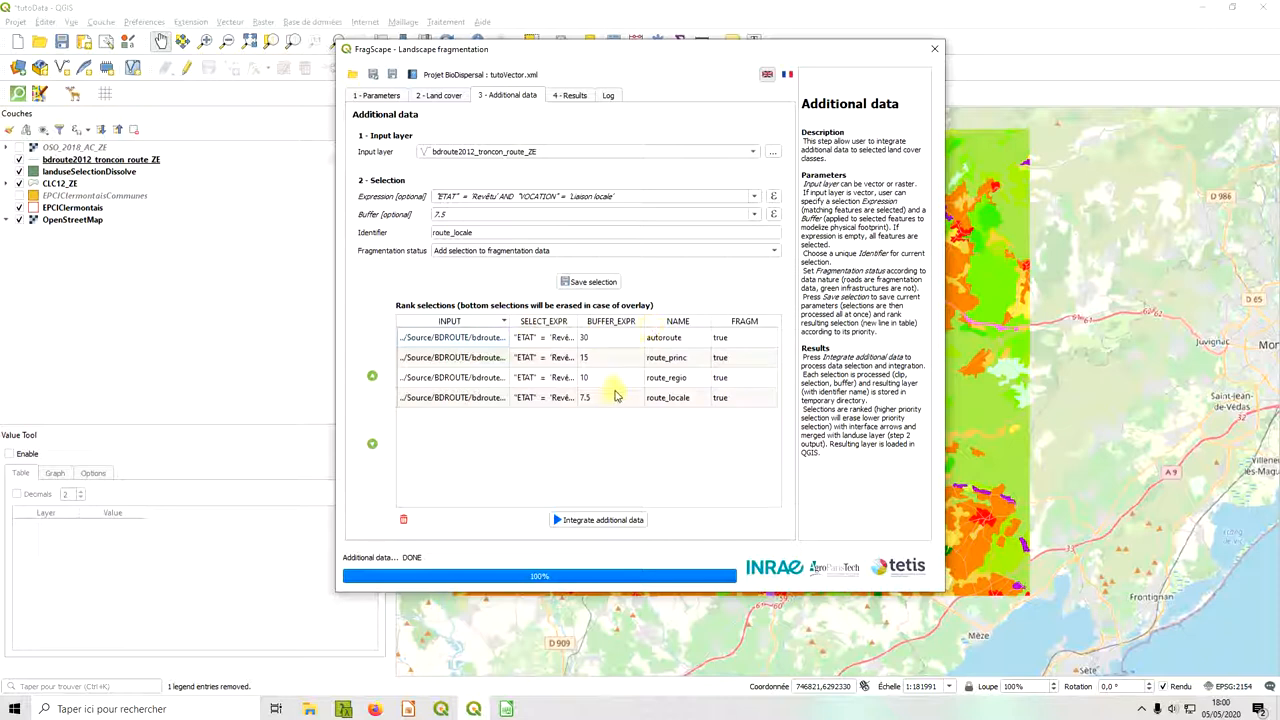
- Load FORMATION_VEGETALE_ZE from the BDFORET folder in Source as the input layer
left_click(773, 151)
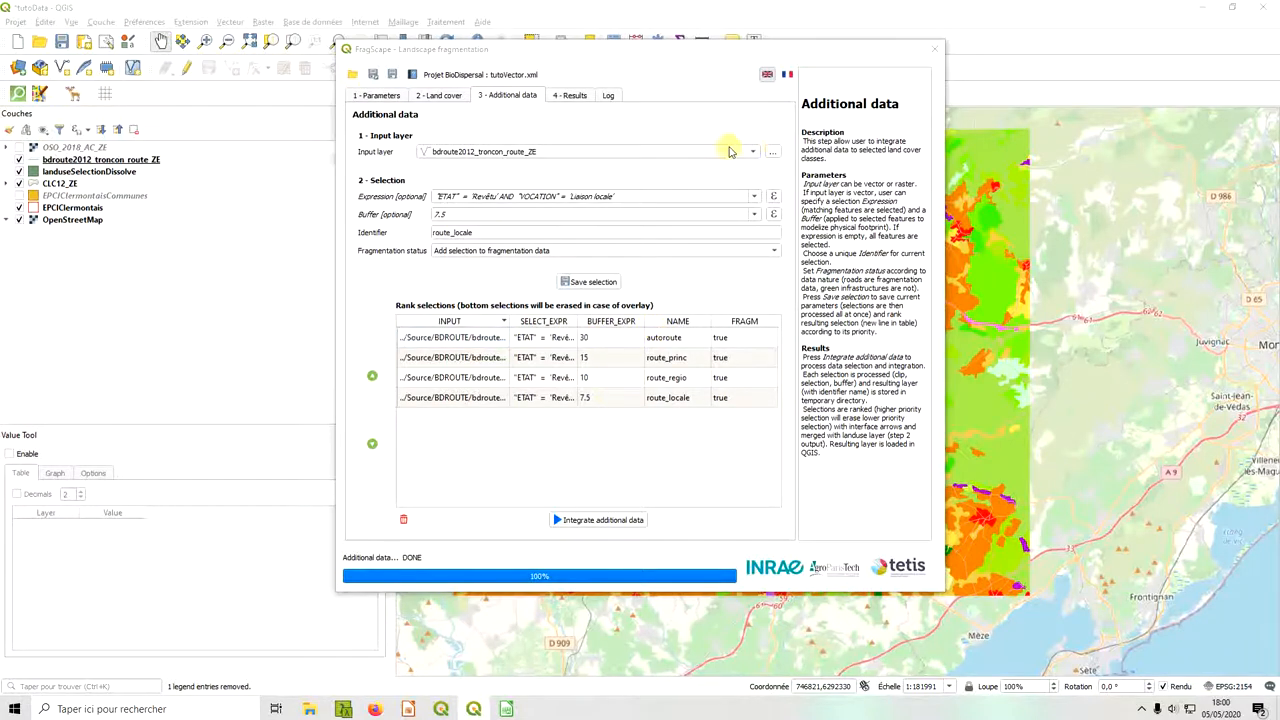
left_click(606, 91)
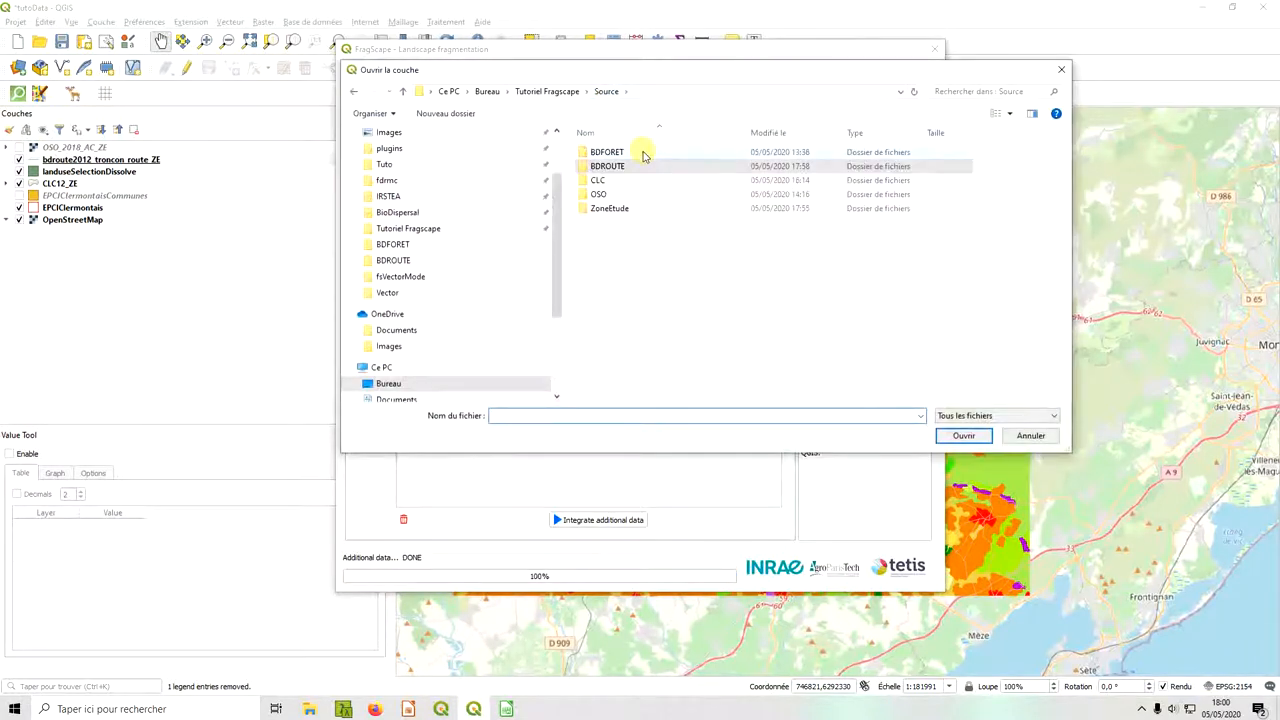
double_click(643, 154)
double_click(686, 206)
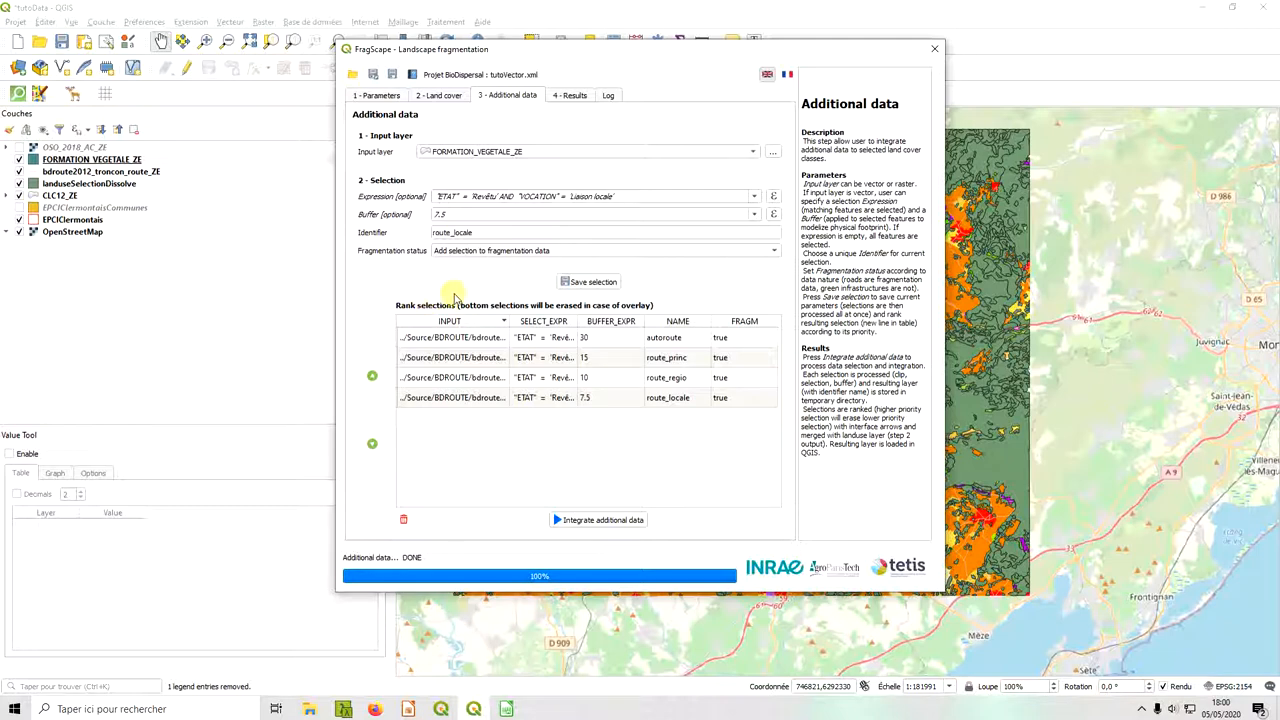
- Clear the selection expression and the buffer value for the FORMATION_VEGETALE_ZE layer
double_click(577, 196)
key("ctrl+a")
key("BackSpace")
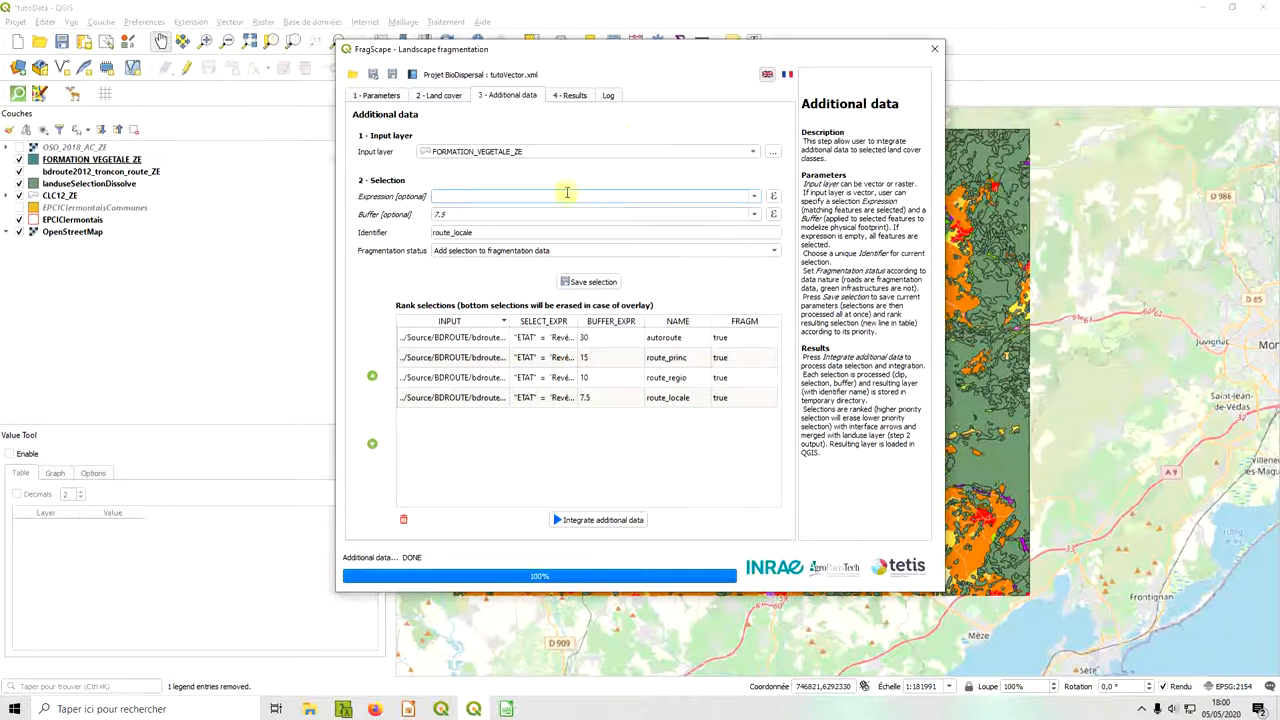
left_click_drag(619, 44, 608, 49)
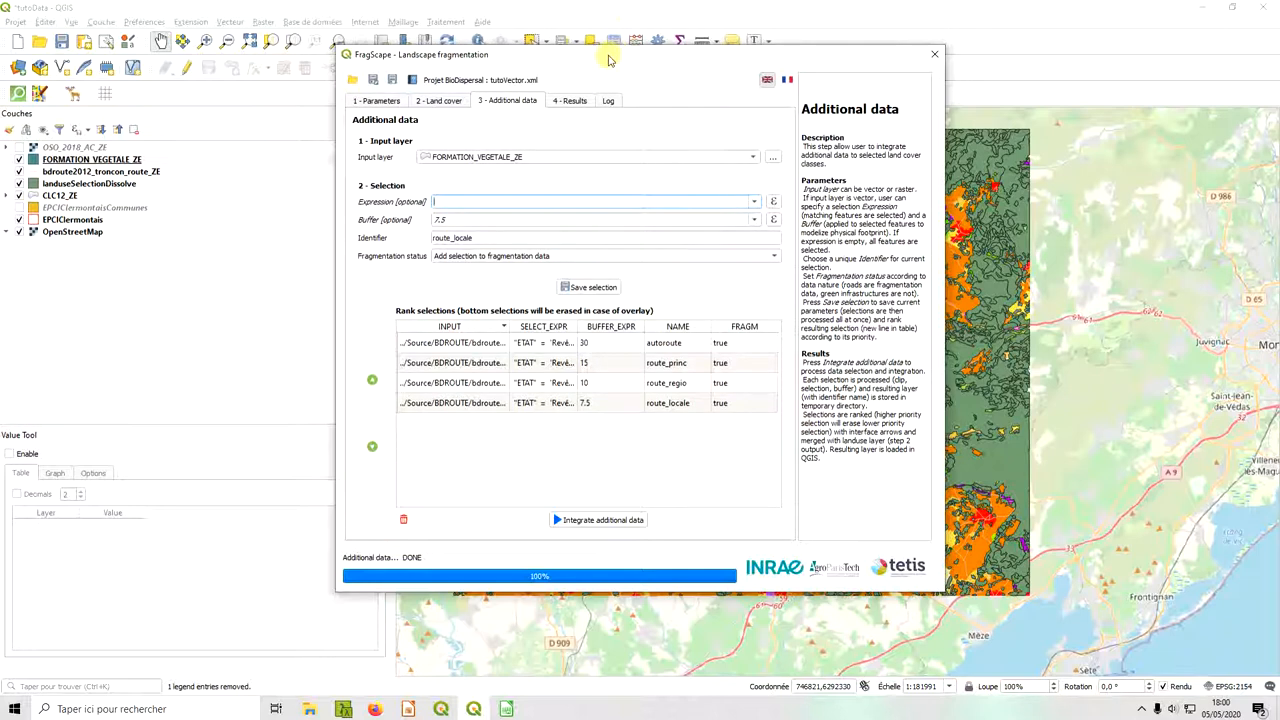
left_click(451, 217)
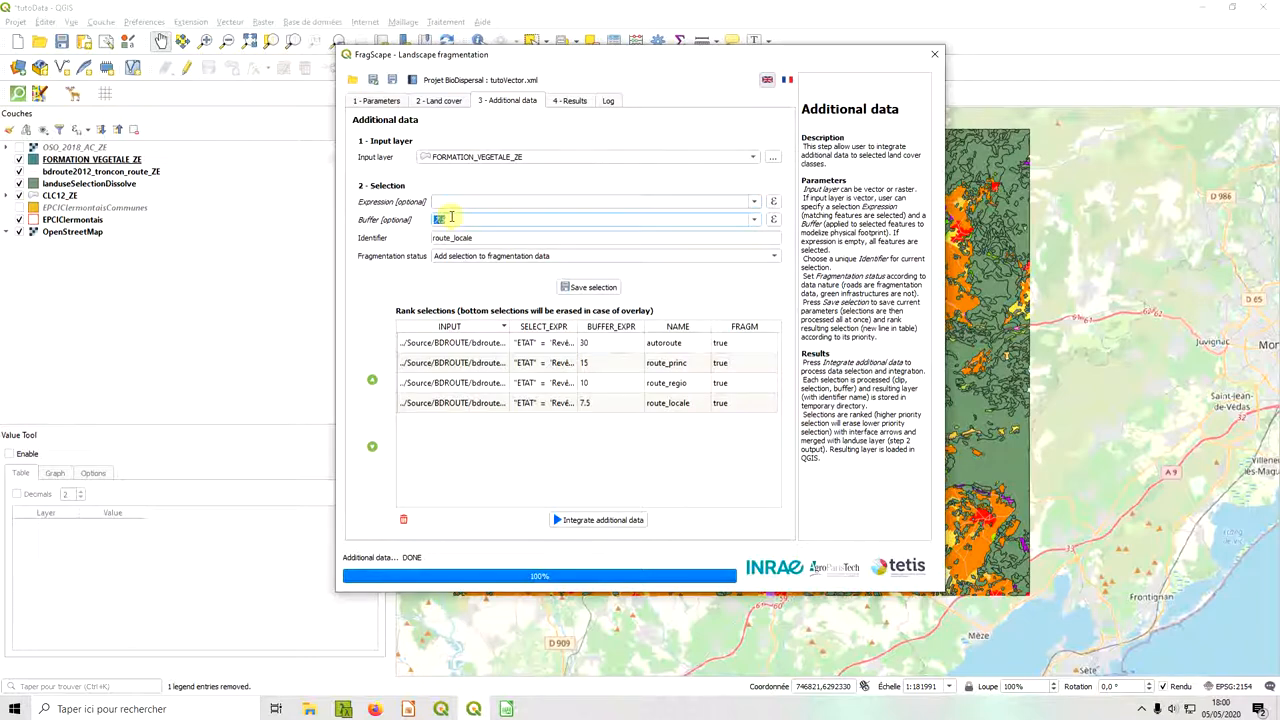
key("BackSpace")
mouse_move(633, 54)
left_mouse_down()
mouse_move(560, 88)
mouse_move(612, 66)
left_mouse_up()
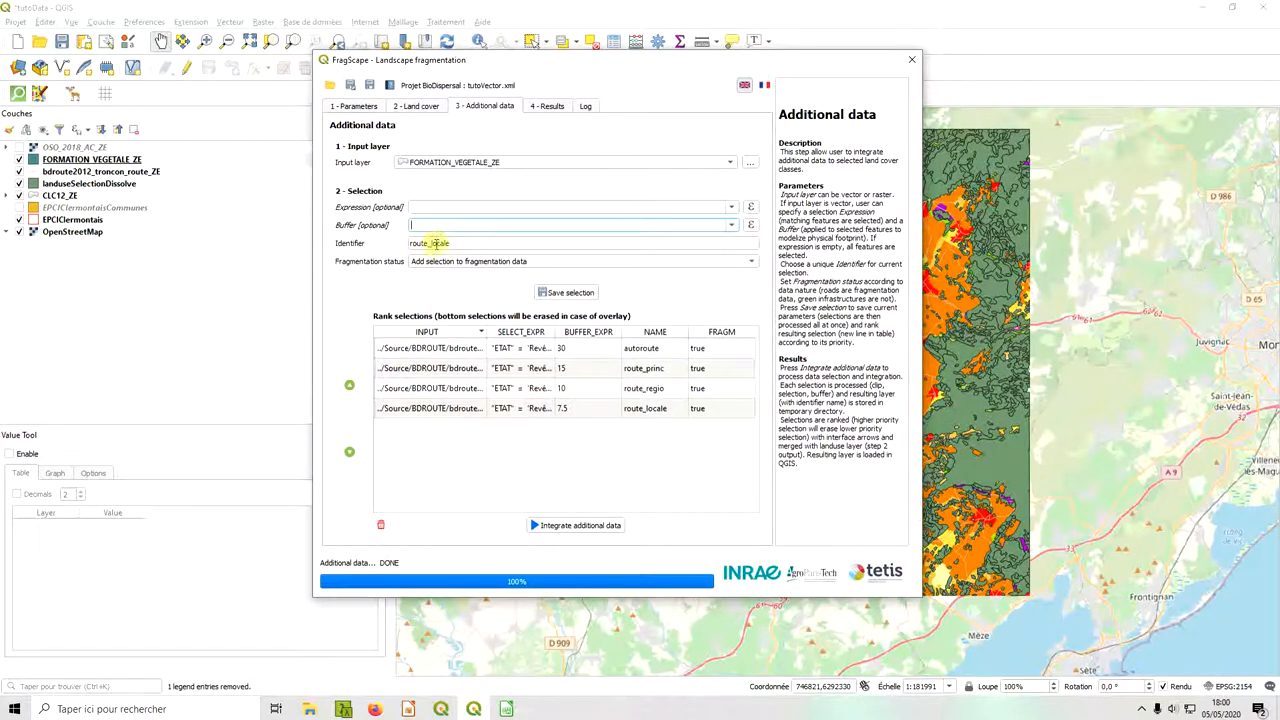
- Save the vegetation selection as forest with status "Add selection to natural and semi-natural environments", and select its row in the ranking table
double_click(433, 243)
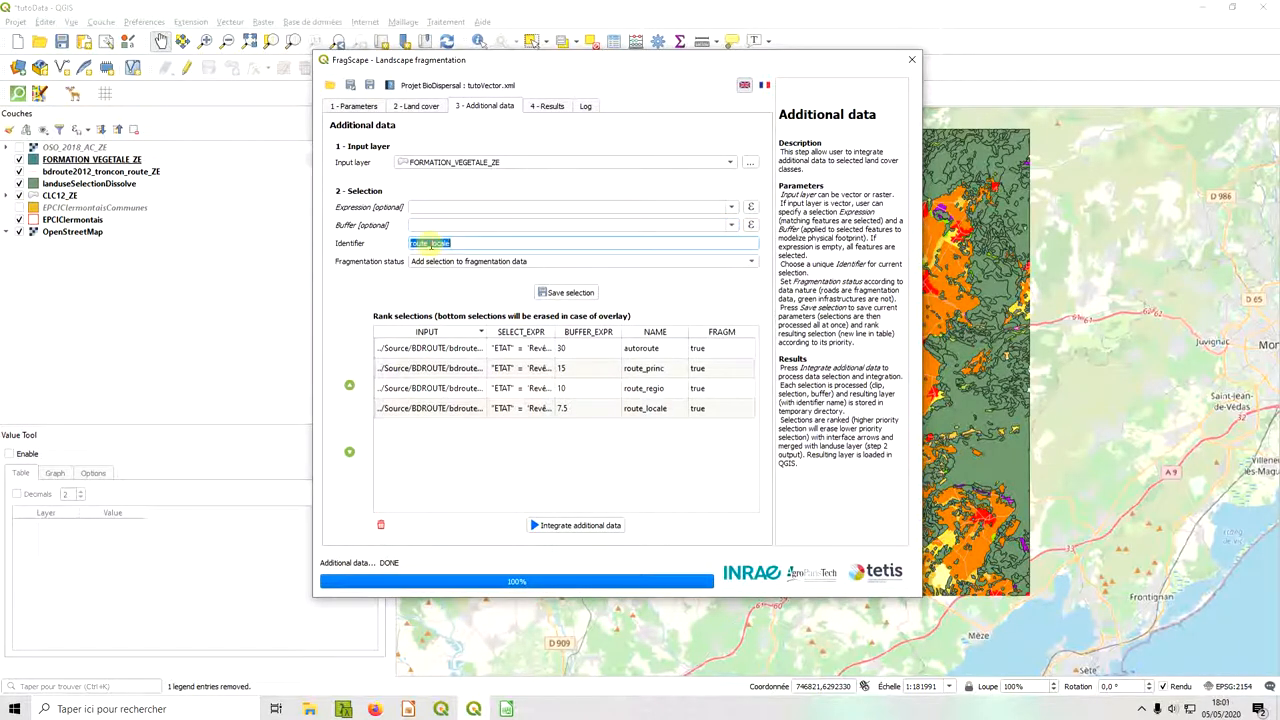
type("foret")
left_click(459, 262)
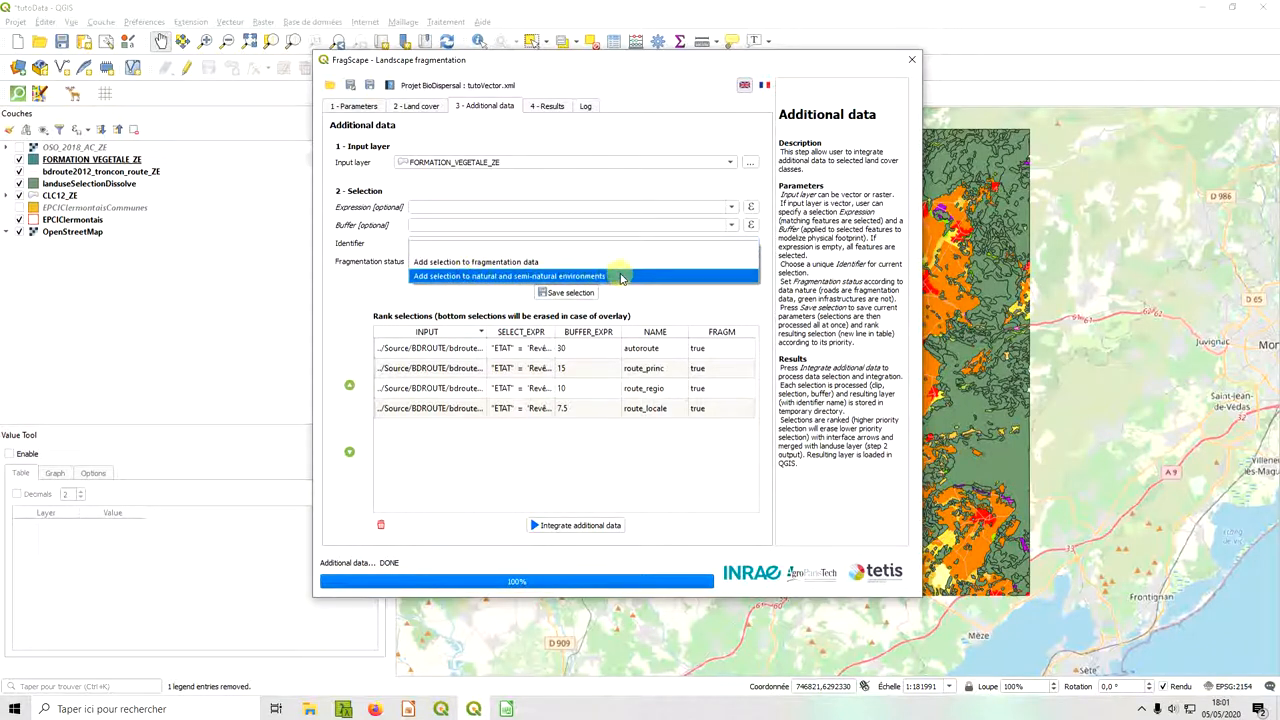
left_click(620, 277)
left_click(590, 292)
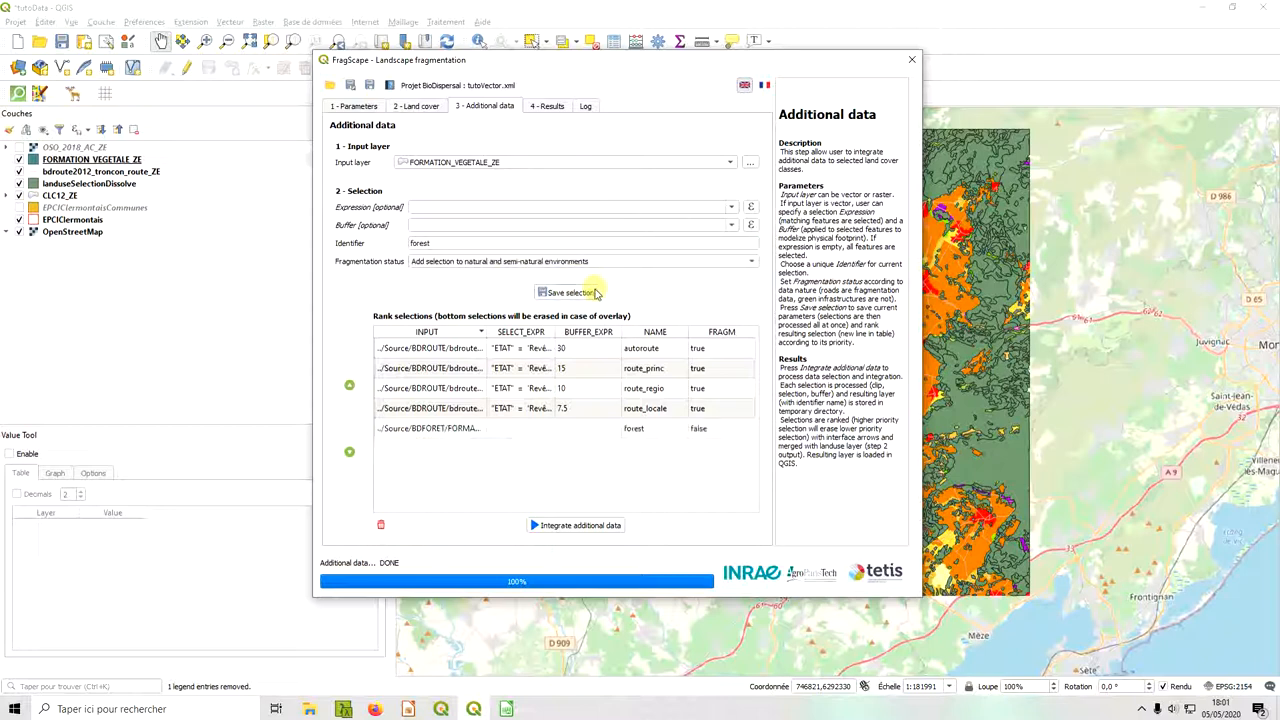
left_click(724, 428)
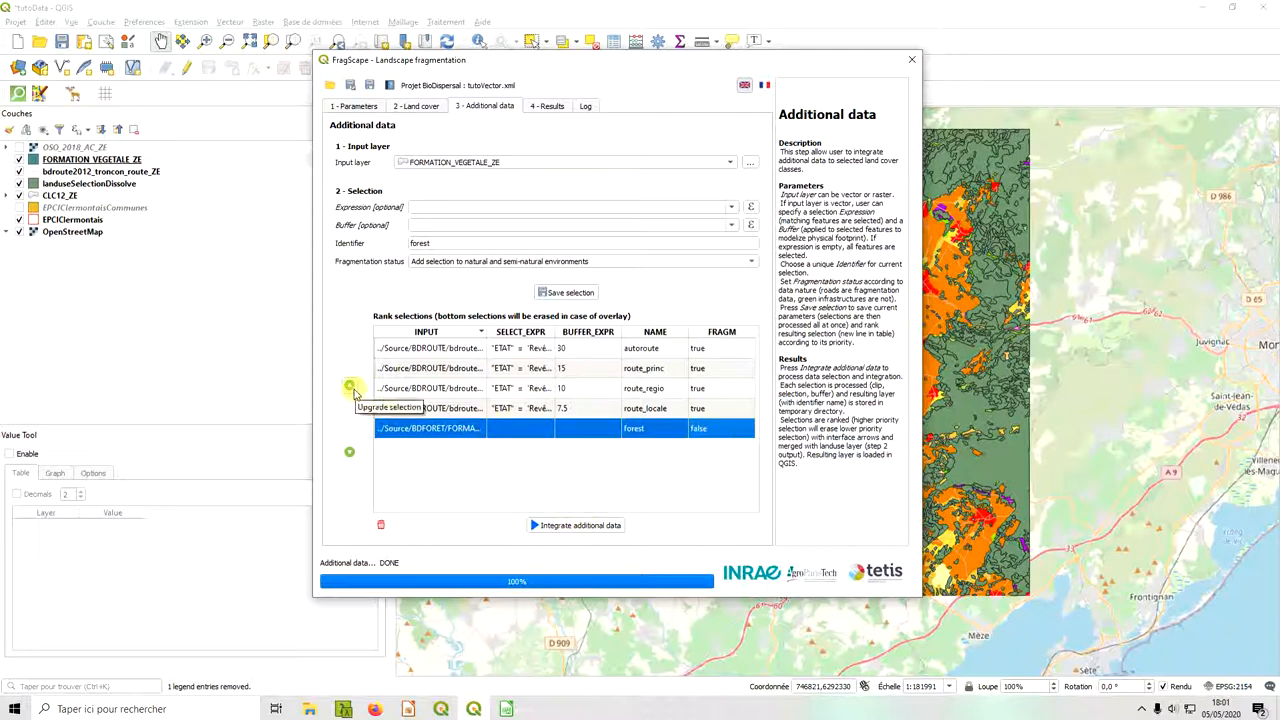
- Move the forest selection up to the highest priority in the ranking table
left_click(440, 408)
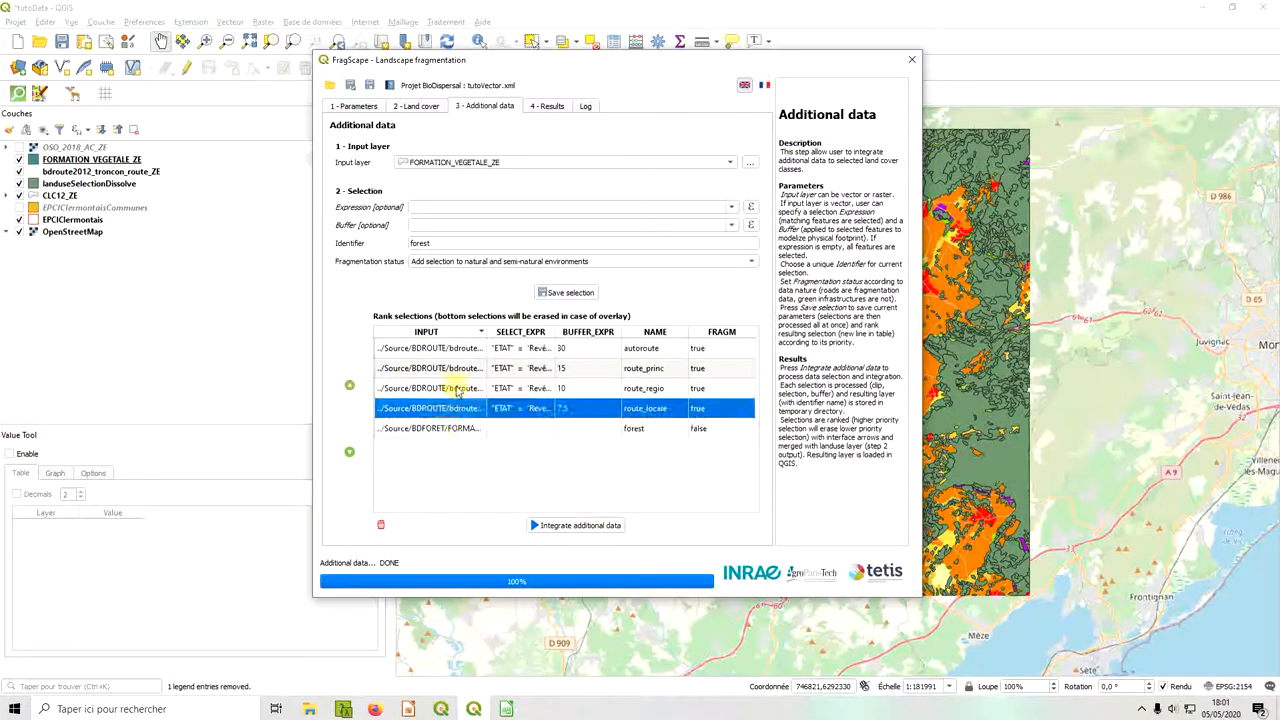
left_click(450, 430)
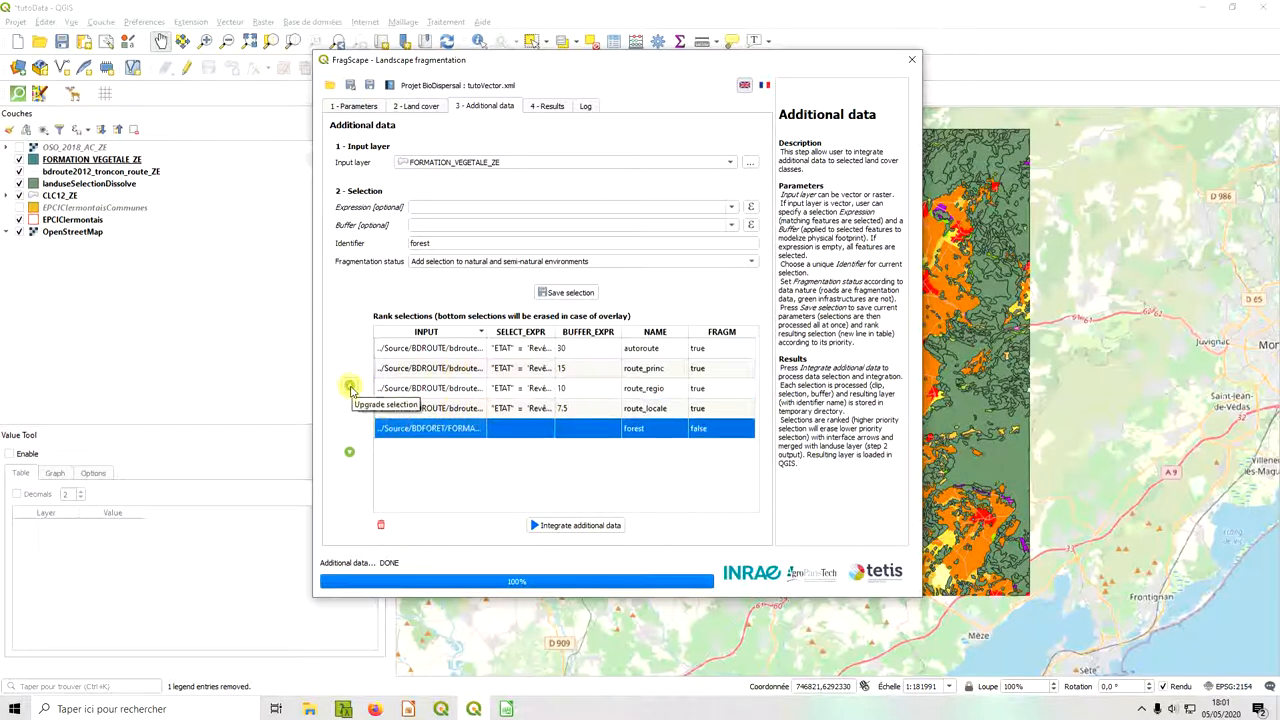
left_click(350, 386)
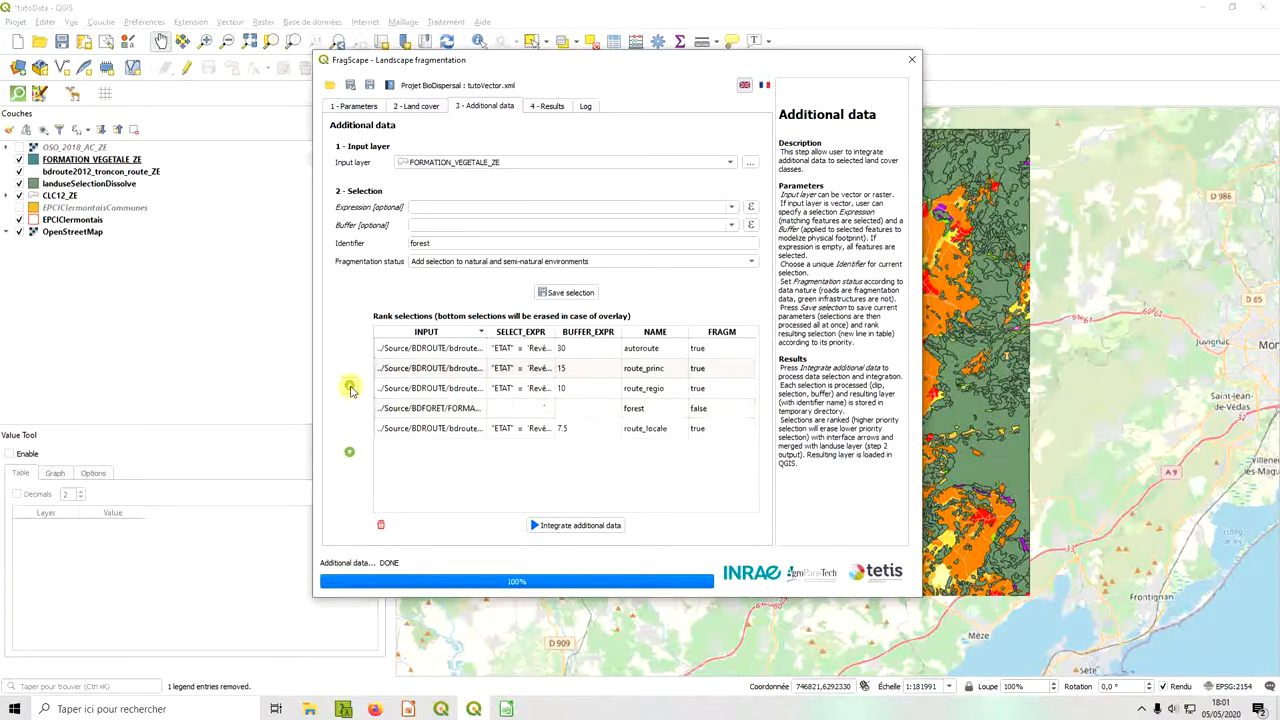
left_click(350, 386)
left_click(350, 386)
left_click(350, 386)
left_click(463, 349)
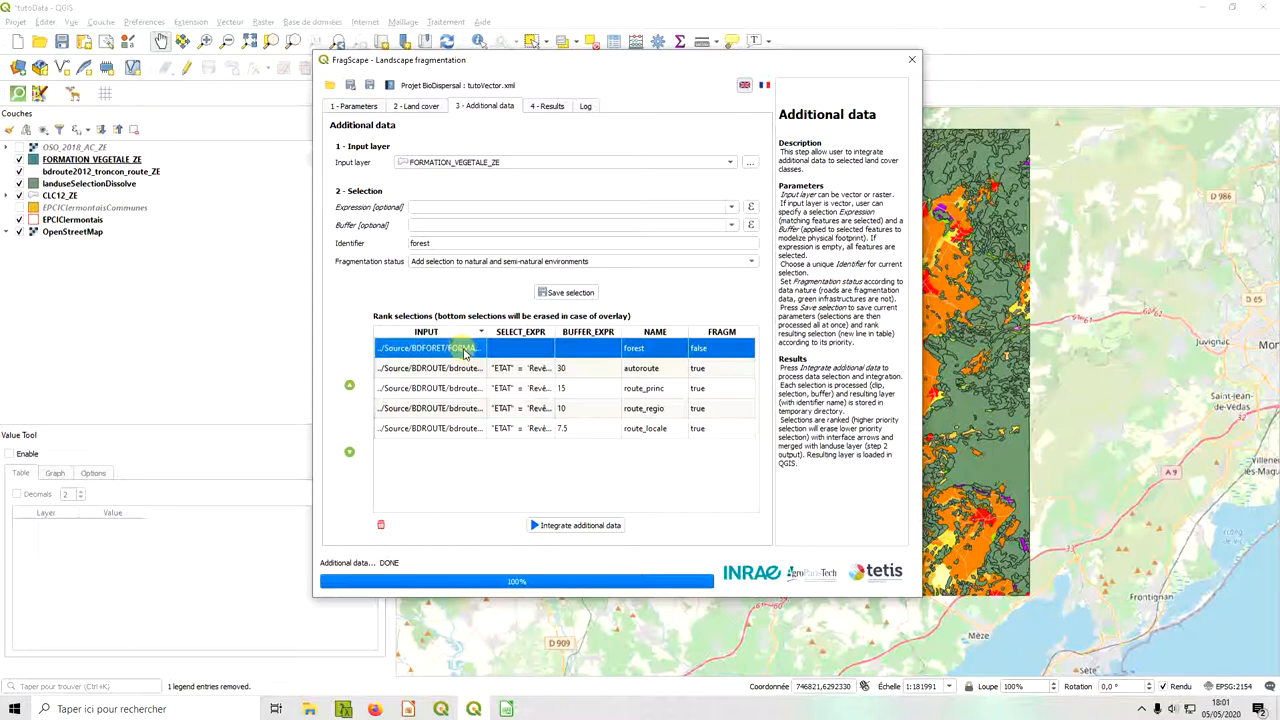
- Move the forest selection back down to the lowest priority, below route_locale
left_click(349, 453)
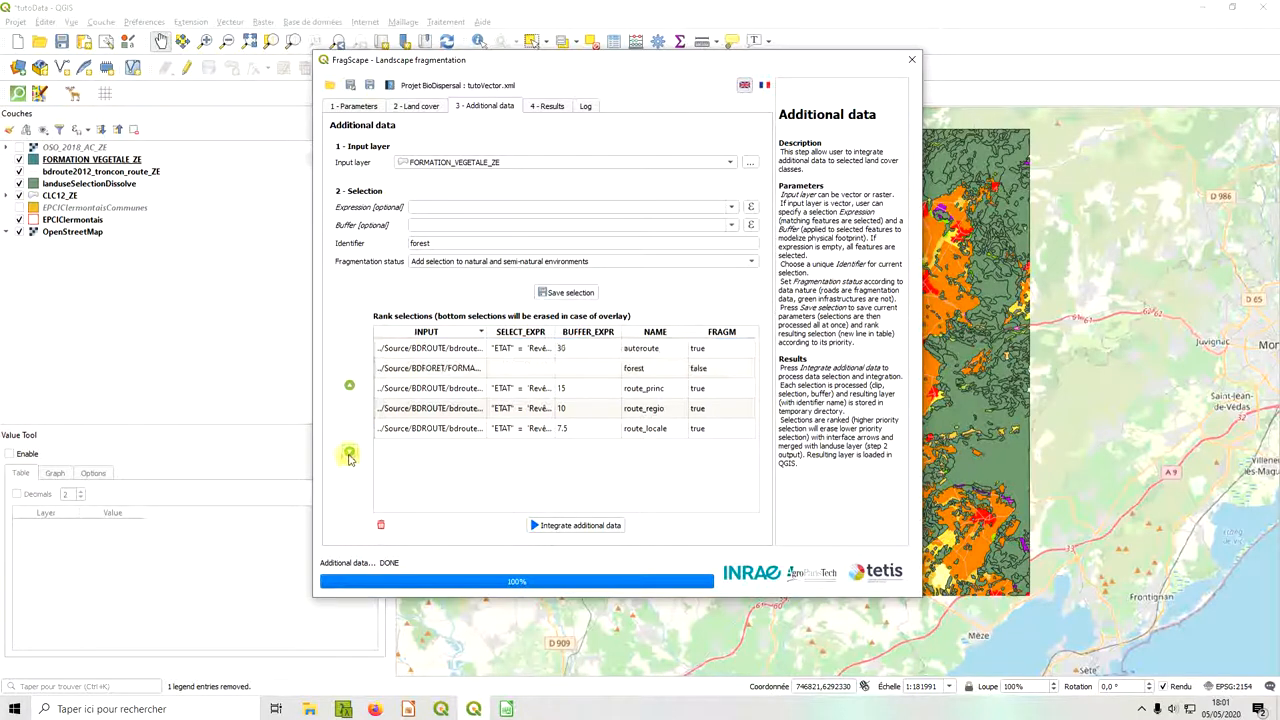
left_click(349, 453)
left_click(349, 453)
left_click(349, 453)
left_click(475, 470)
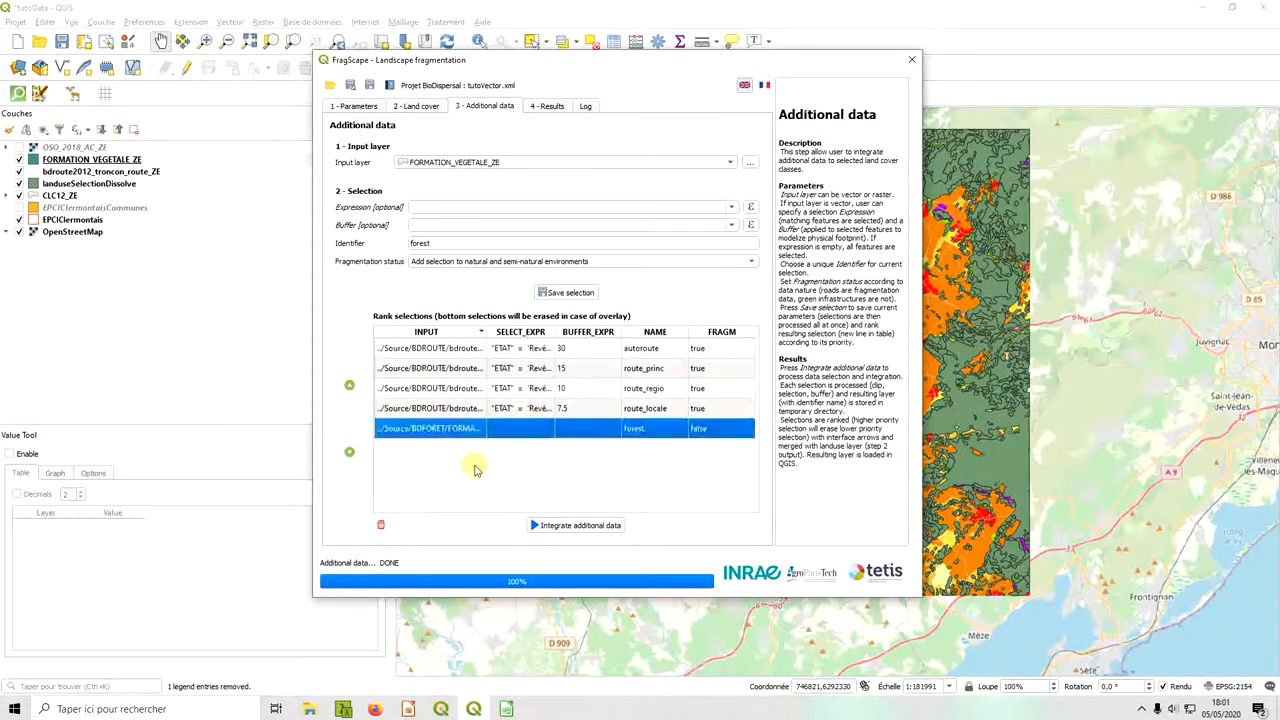
- Integrate the ranked additional data and check the resulting layer on the map before returning to FragScape
left_click(613, 533)
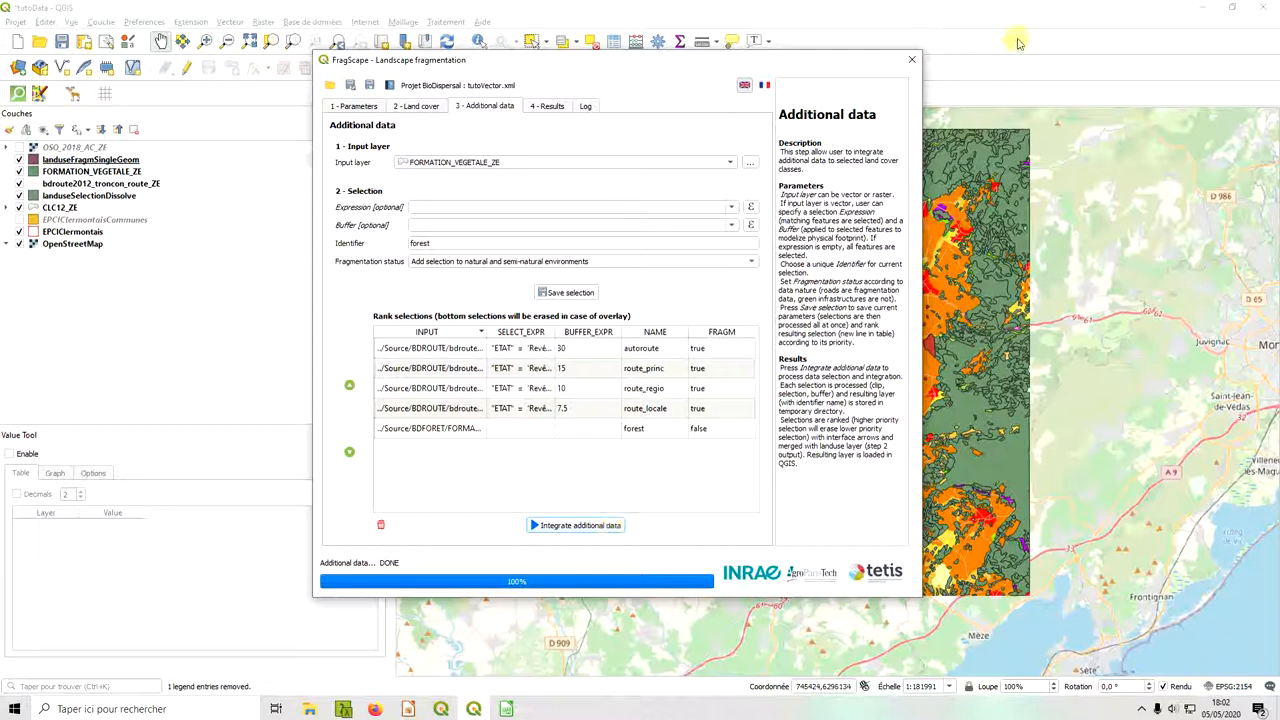
left_click(911, 59)
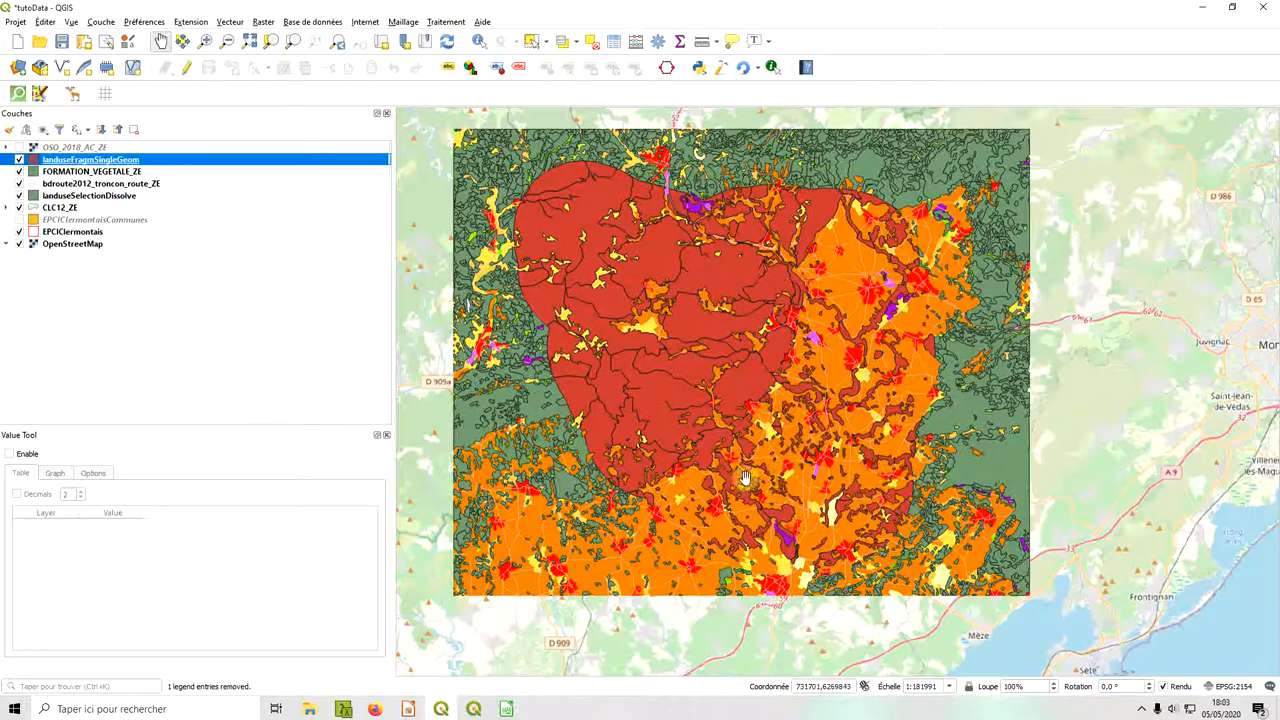
left_click(476, 709)
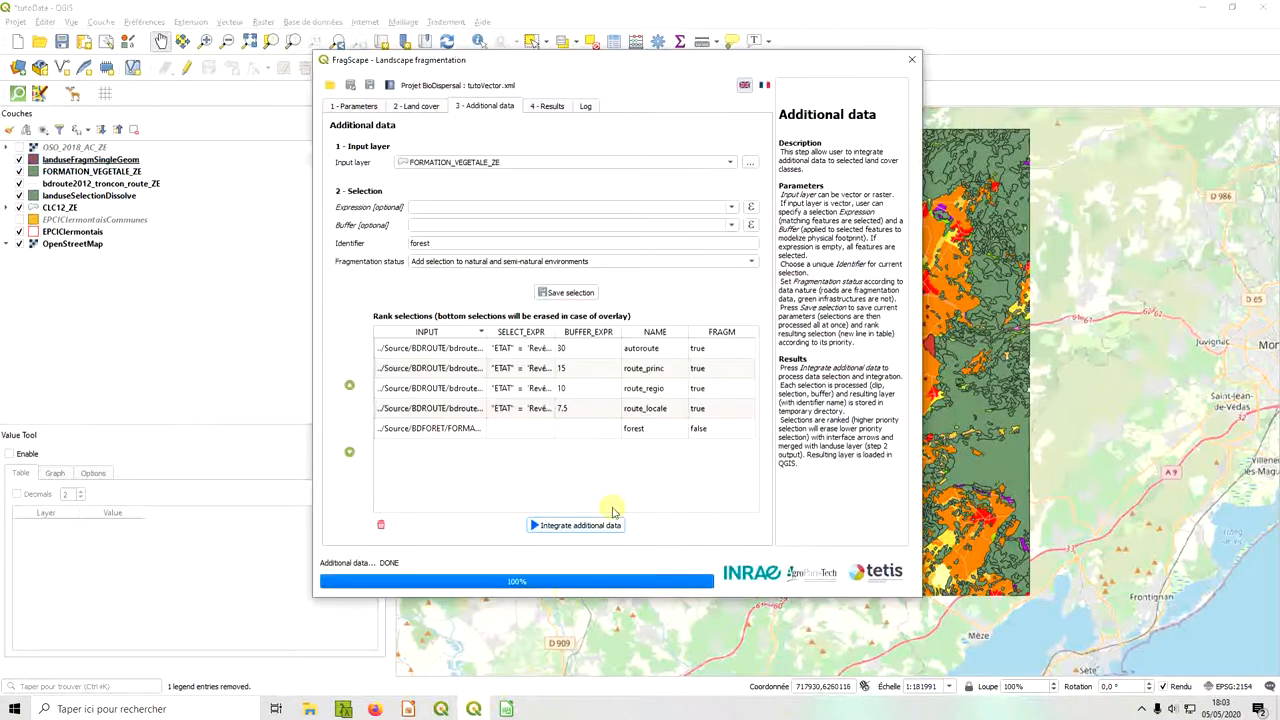
- Set EPCIClermontaisCommunes.shp from the ZoneEtude folder as the reporting layer for the results
left_click(548, 110)
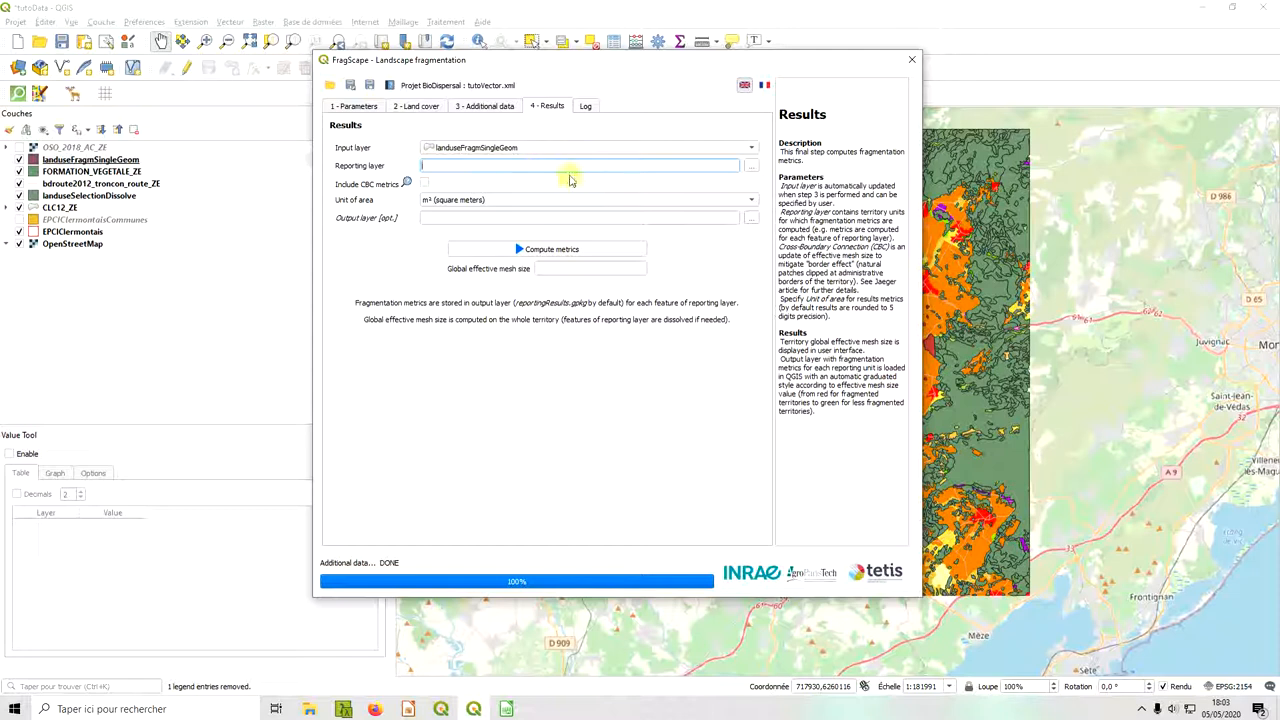
left_click(752, 166)
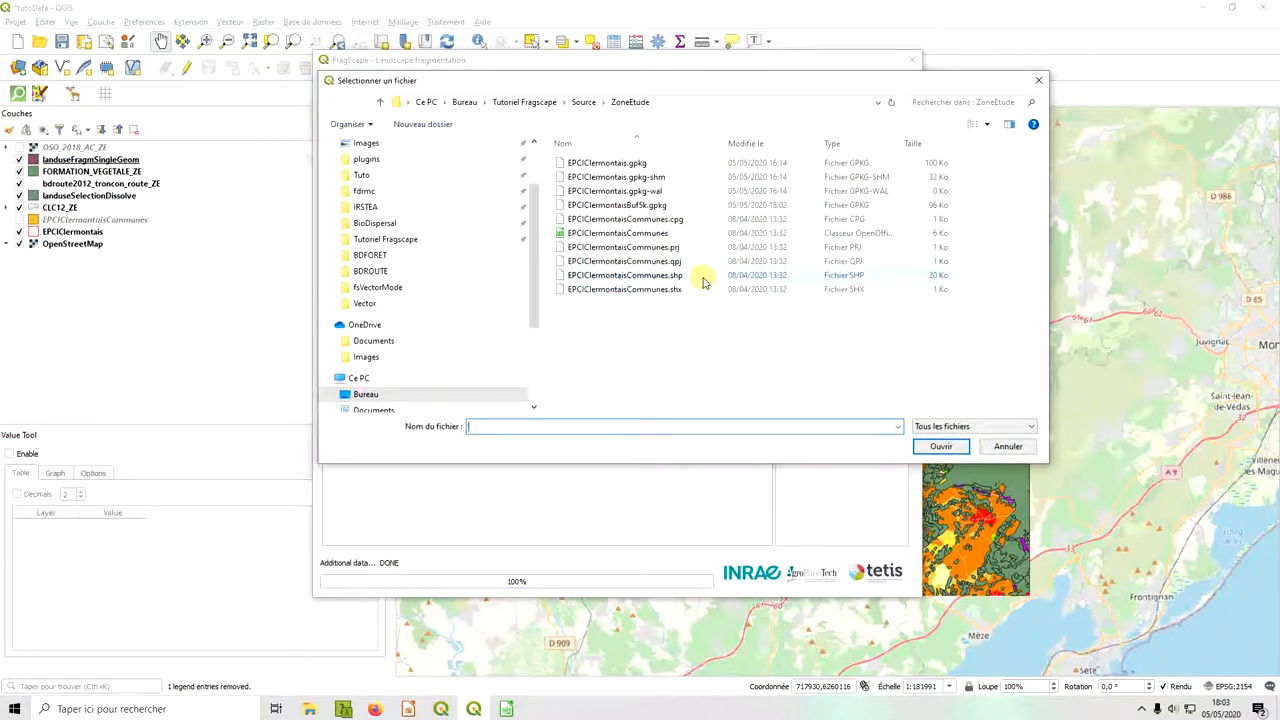
double_click(703, 280)
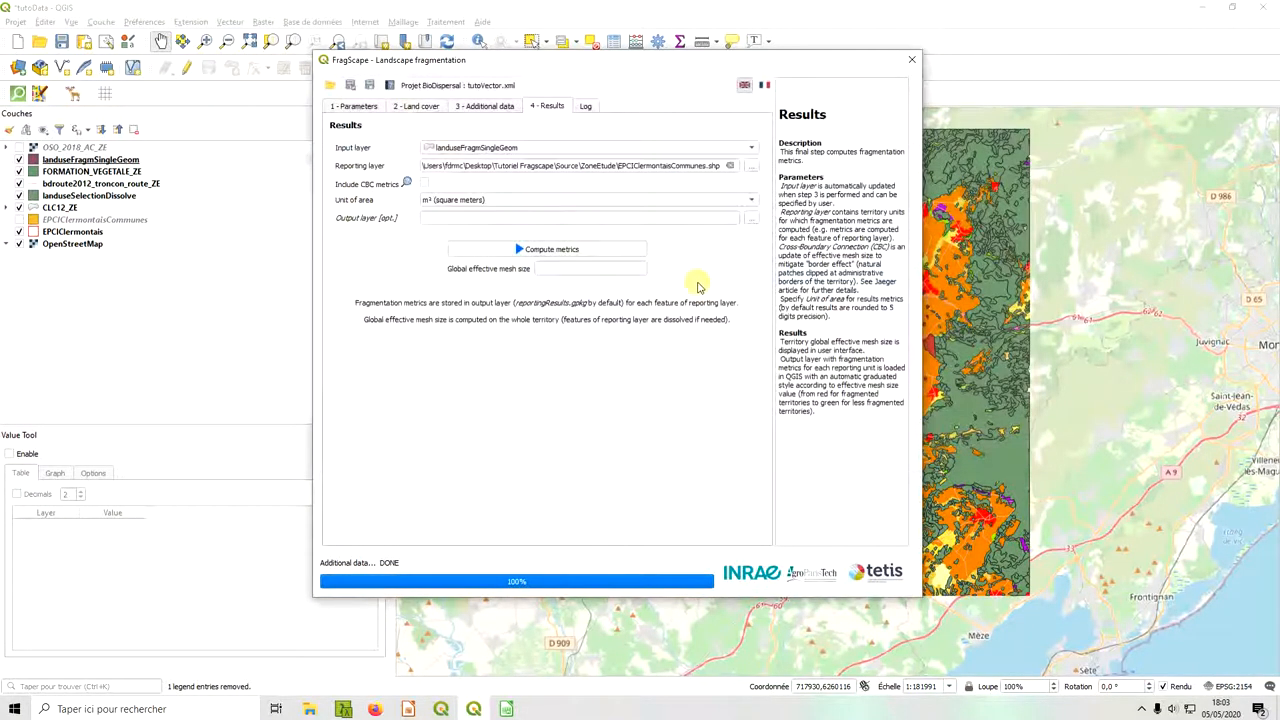
- Include CBC metrics in the results and set the unit of area to km² (square kilometers)
mouse_move(408, 185)
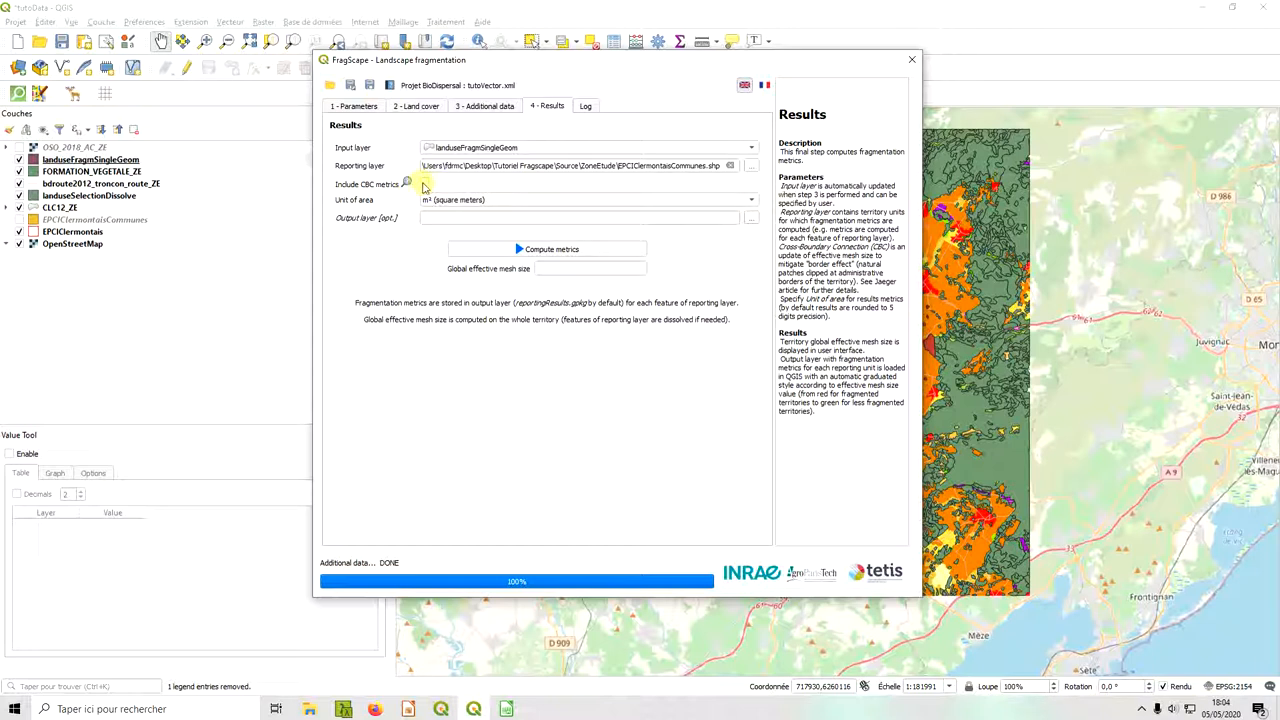
left_click(423, 185)
left_click(538, 201)
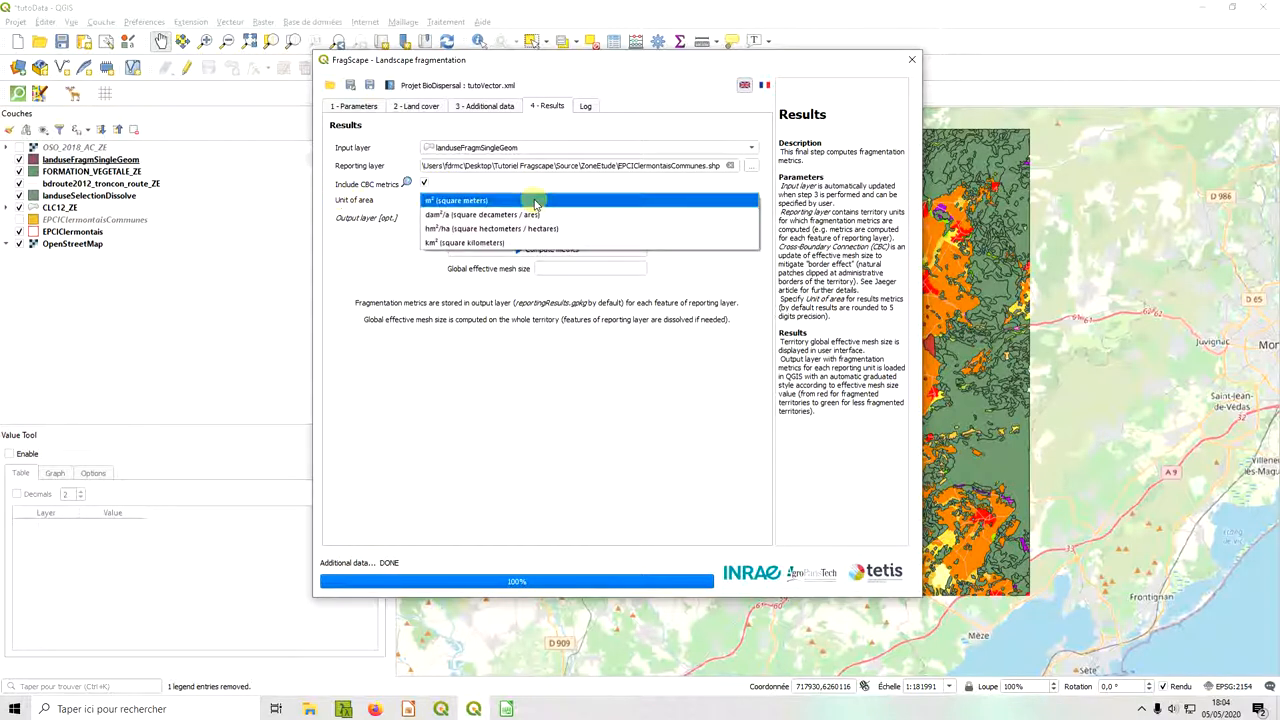
left_click(488, 244)
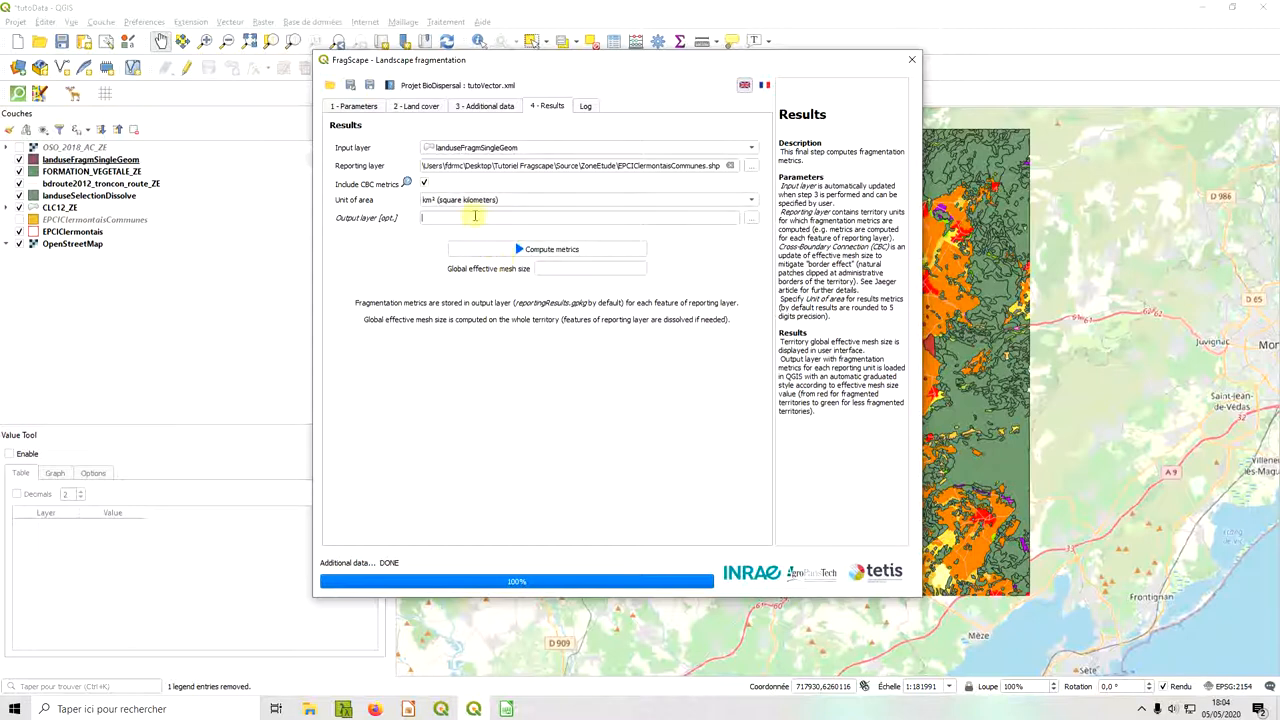
- Set the results output layer to a GeoPackage named vectorResultsCommunes in the Vector folder of Tutoriel Fragscape
left_click(472, 217)
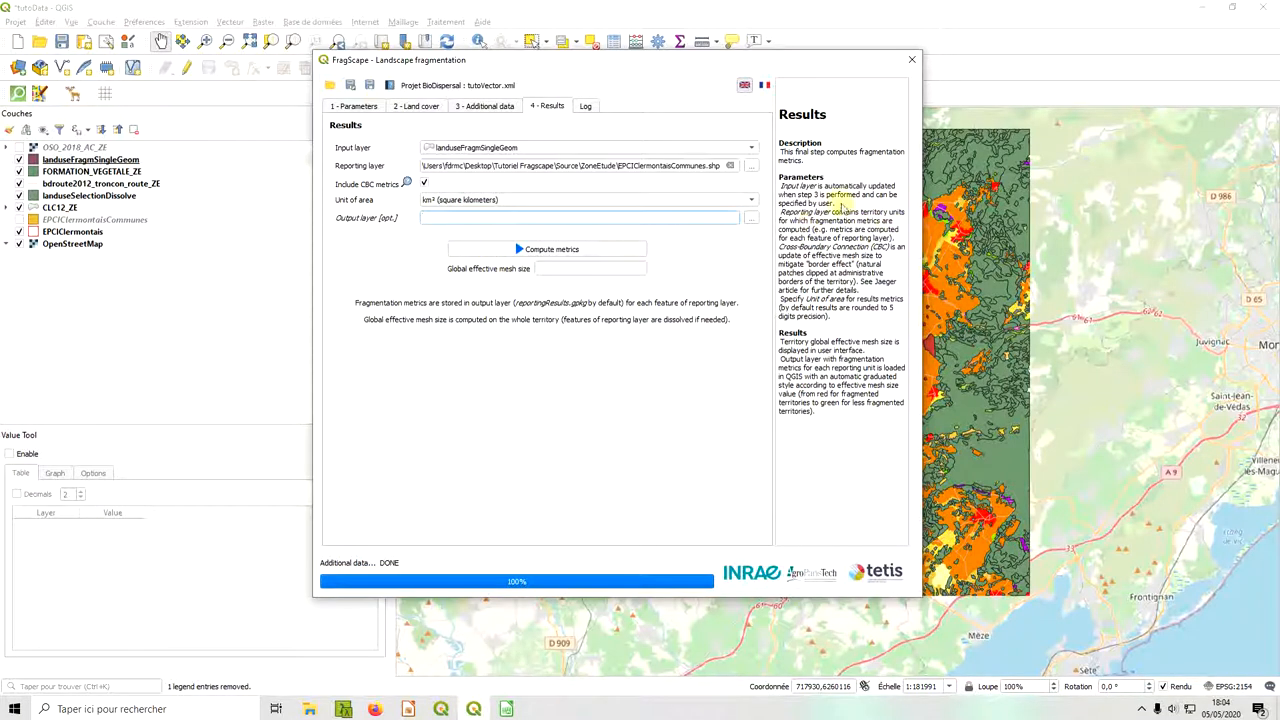
left_click(753, 218)
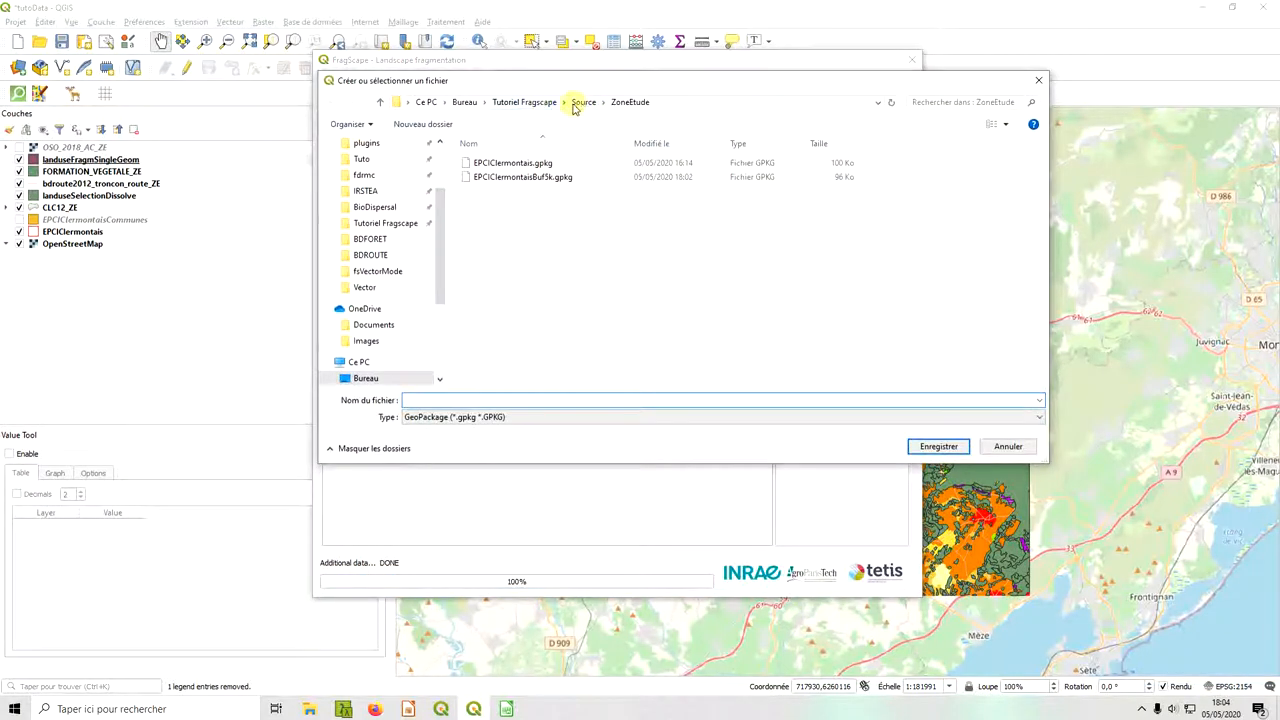
left_click(524, 102)
double_click(485, 205)
left_click(466, 401)
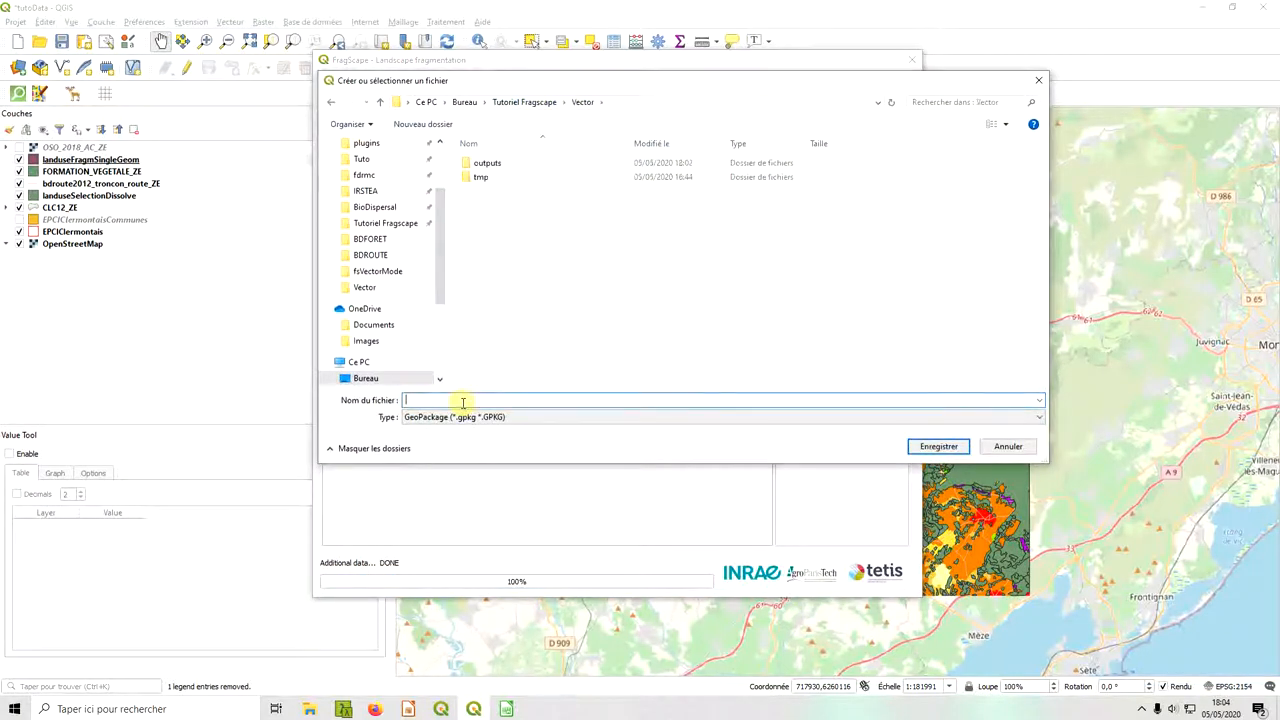
type("vector")
type("Res")
type("e")
type("ultsCommunes")
key("Return")
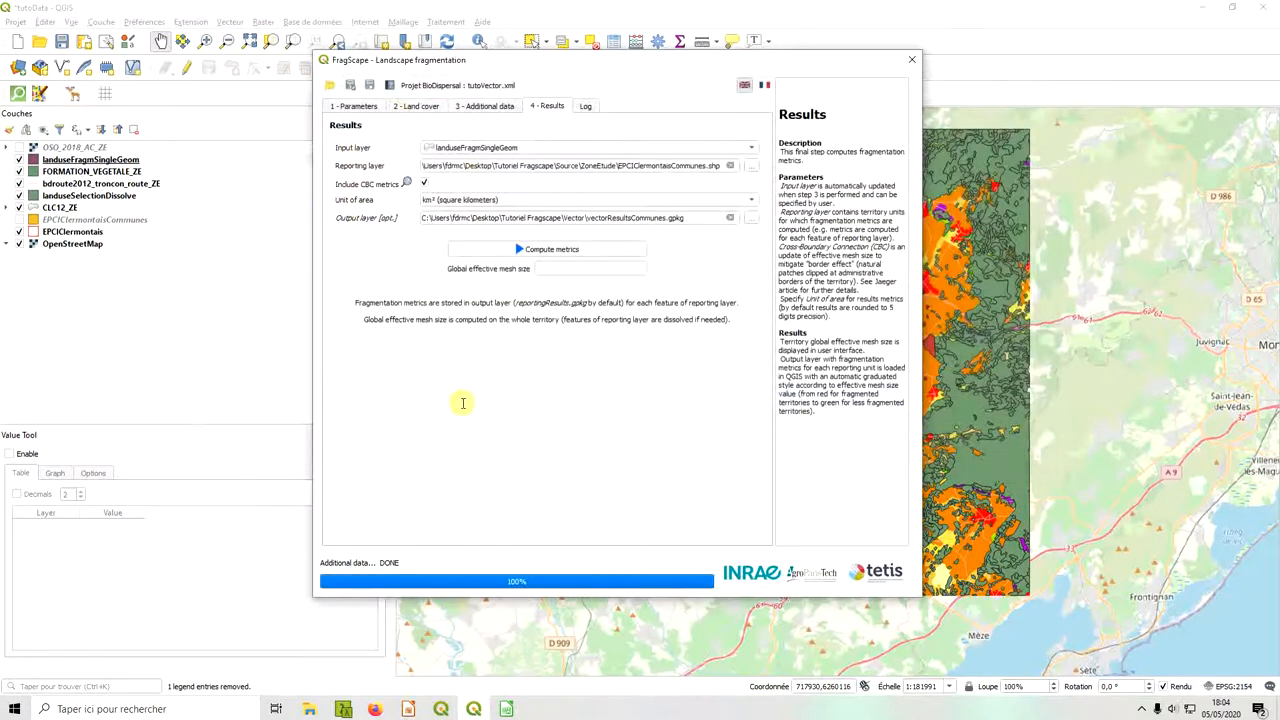
- Compute the fragmentation metrics and open the attribute table of vectorResultsCommunes to examine the CBC_MSIZ values
left_click(591, 253)
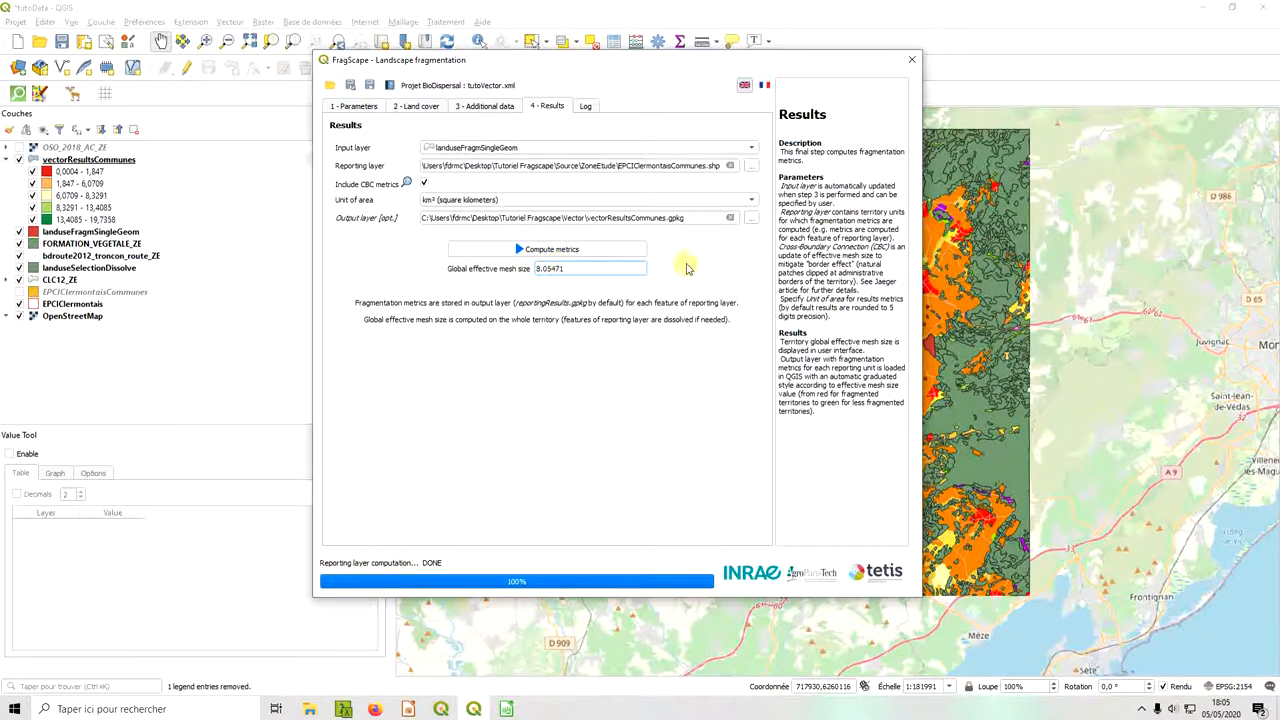
left_click(783, 8)
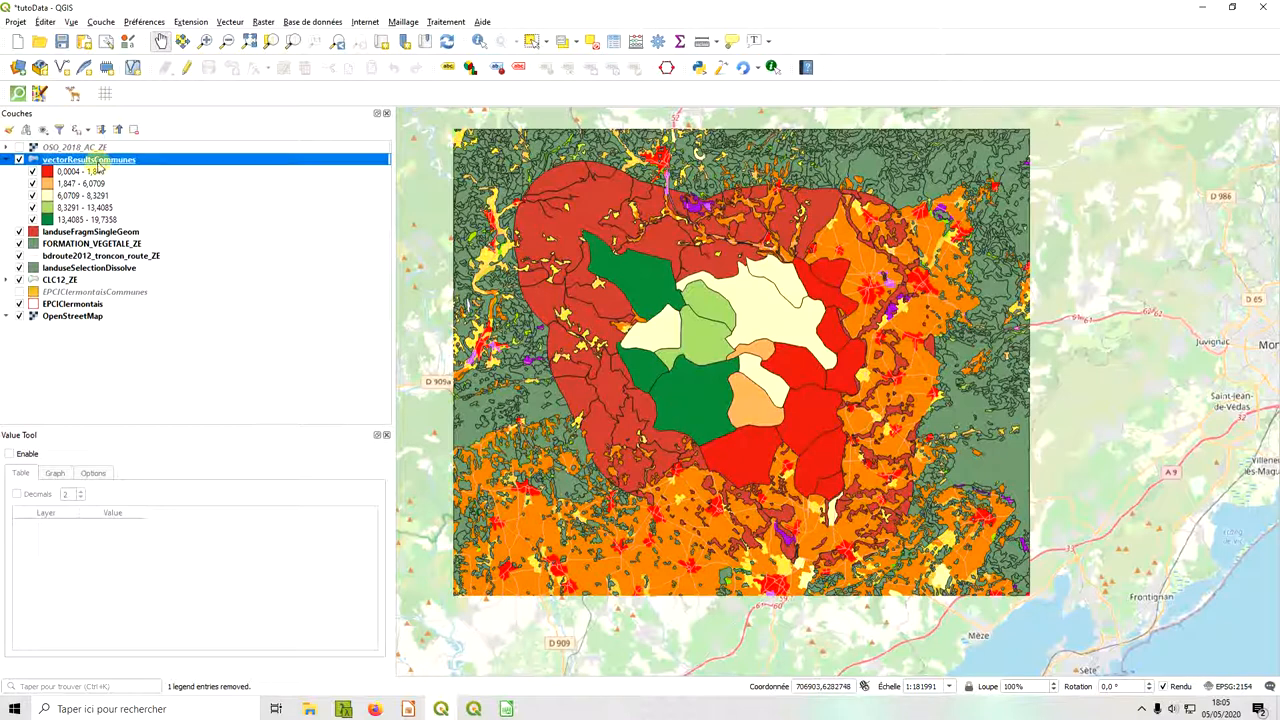
left_click(614, 41)
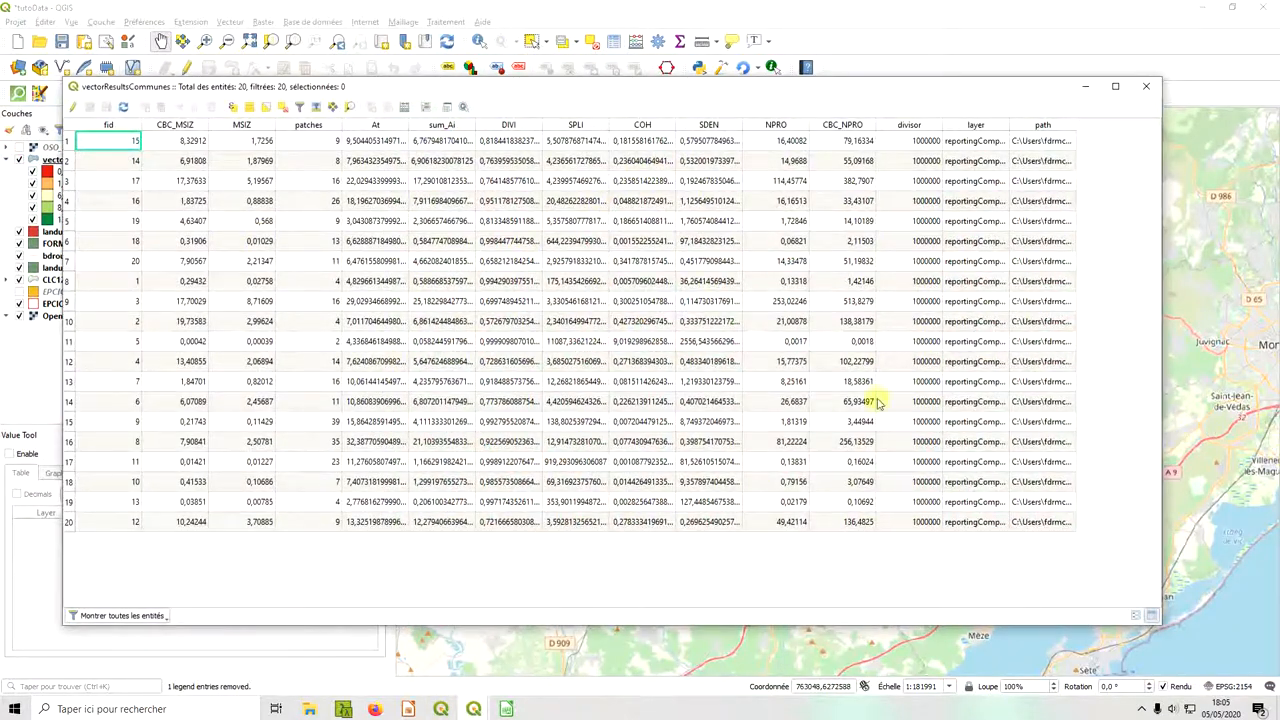
left_click(178, 144)
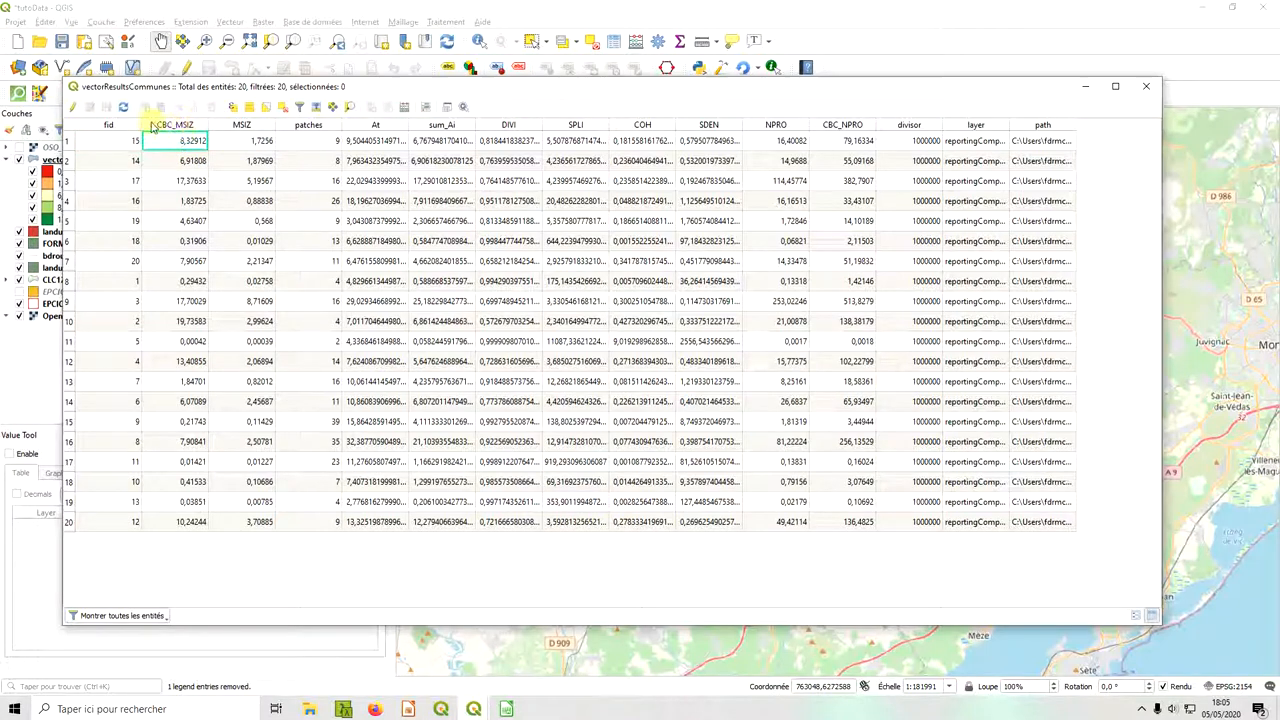